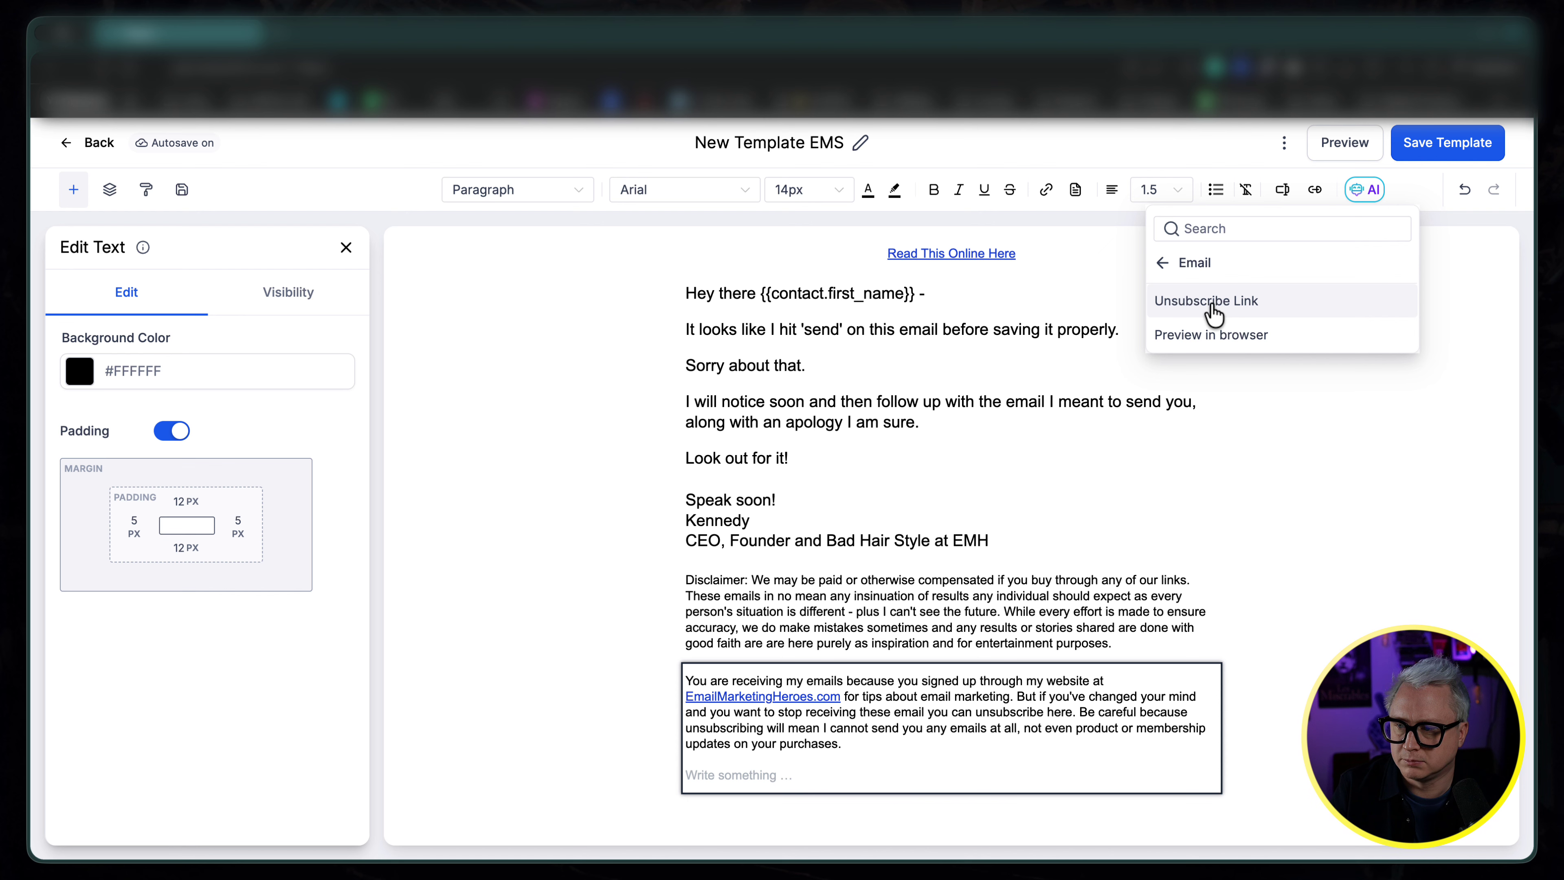
Step: Link the footer words "unsubscribe here" to the Unsubscribe Link custom value {{email.unsubscribe_link}} and remove the blank line below that paragraph
click(1214, 301)
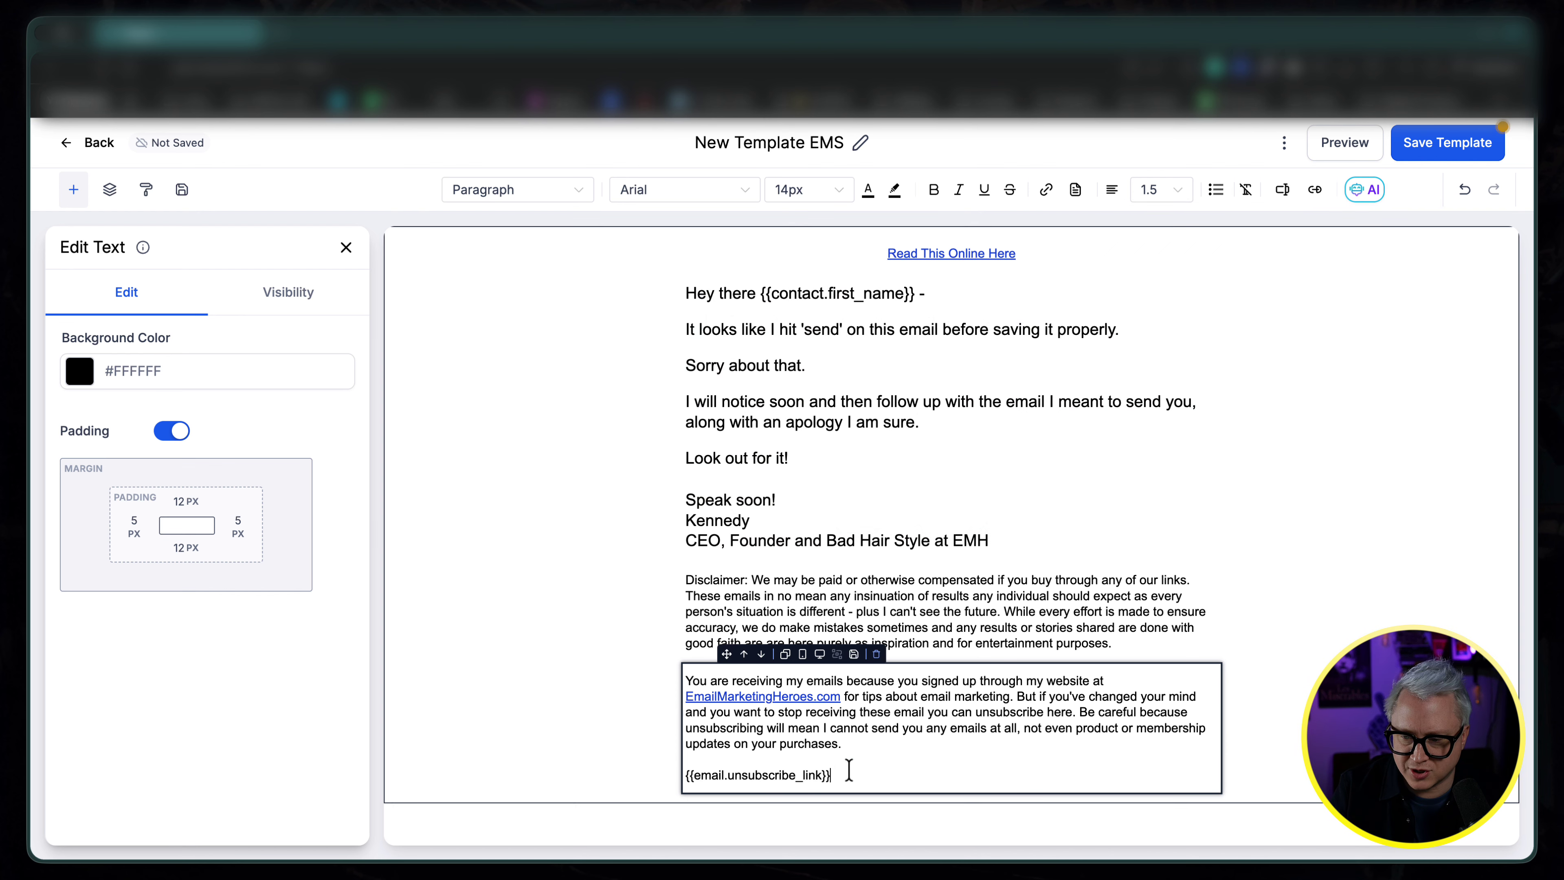
drag(849, 775, 691, 774)
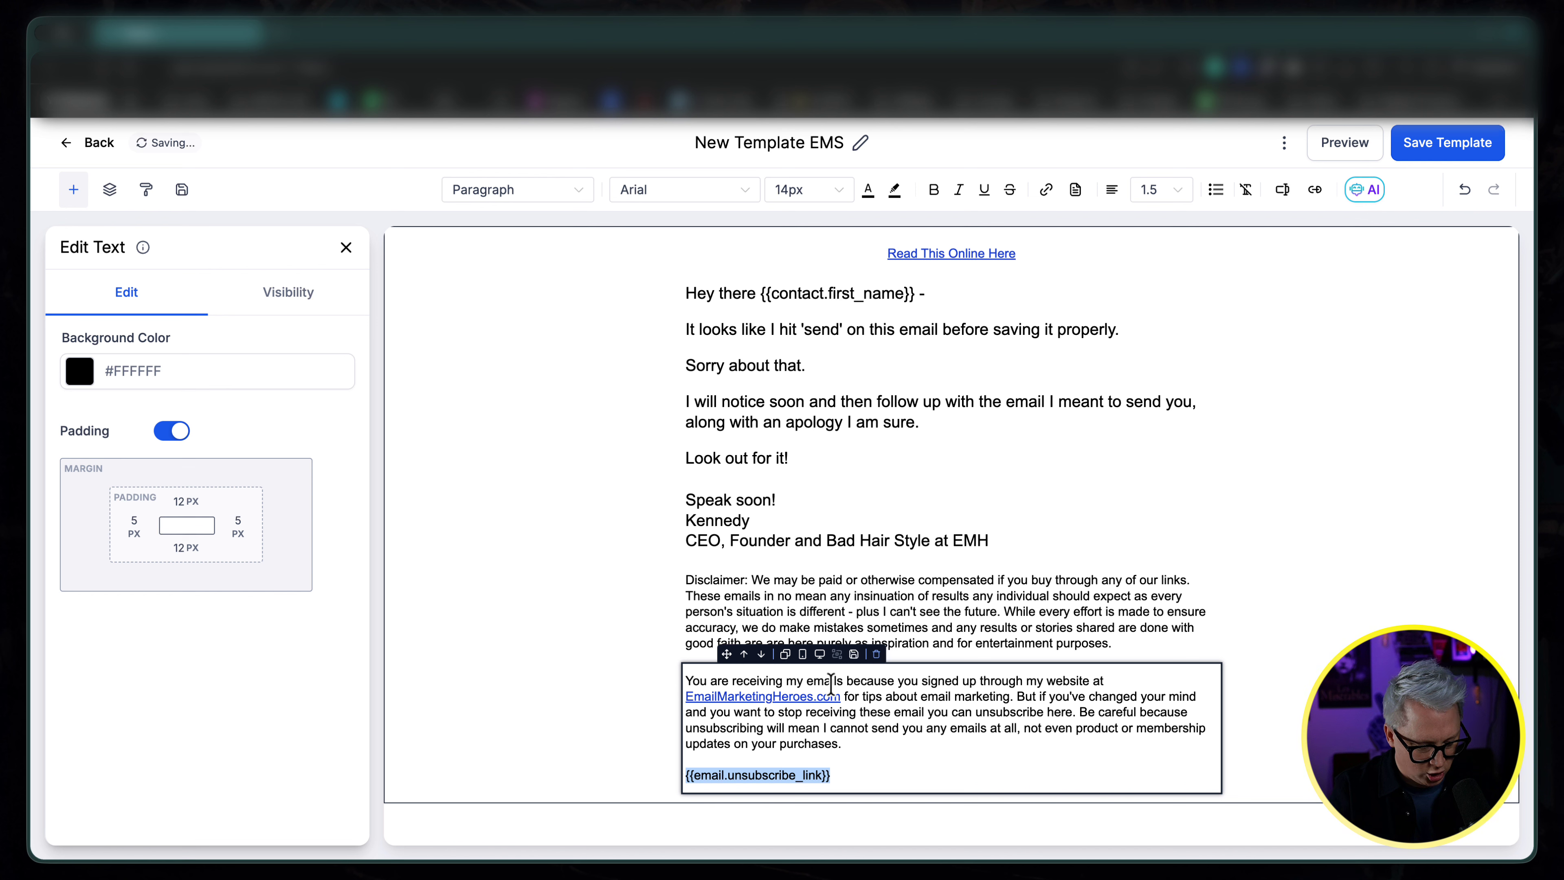
key(BackSpace)
key(BackSpace)
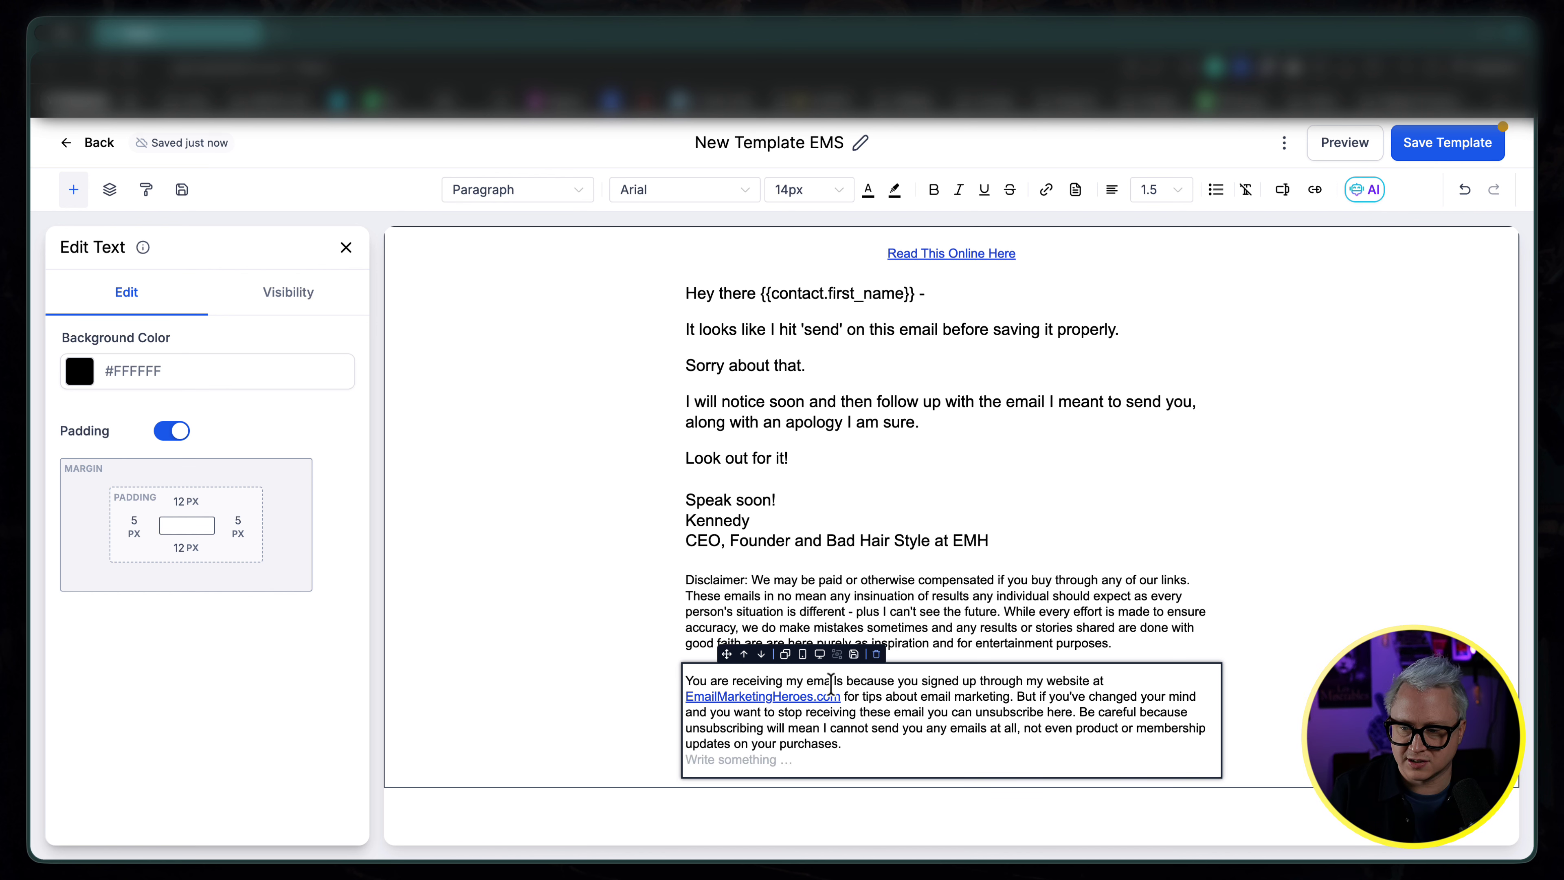
drag(975, 713, 1066, 711)
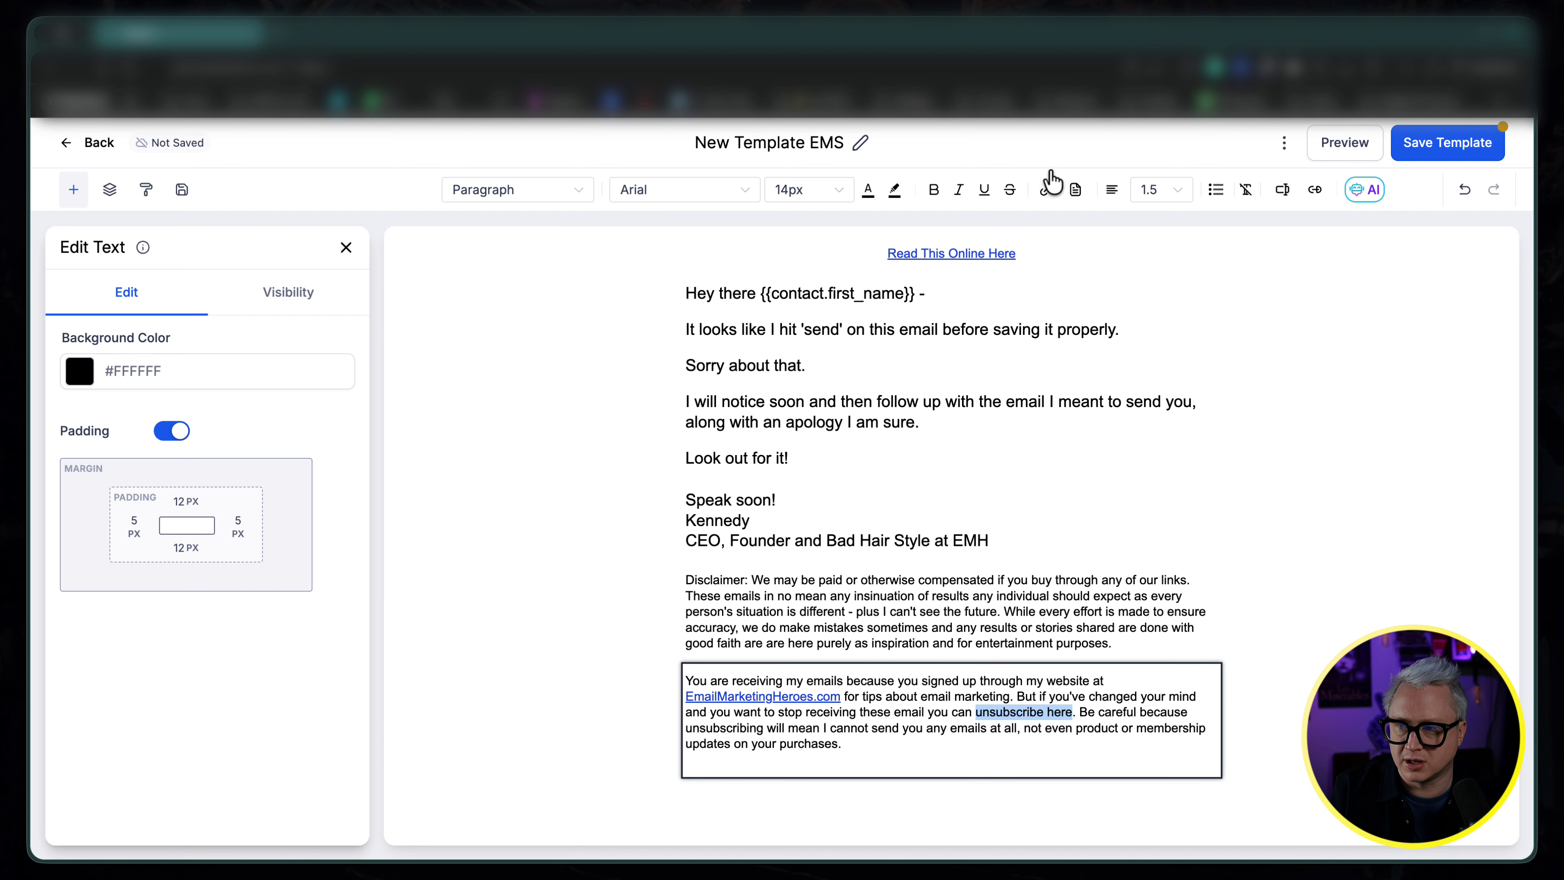
click(1047, 188)
click(608, 421)
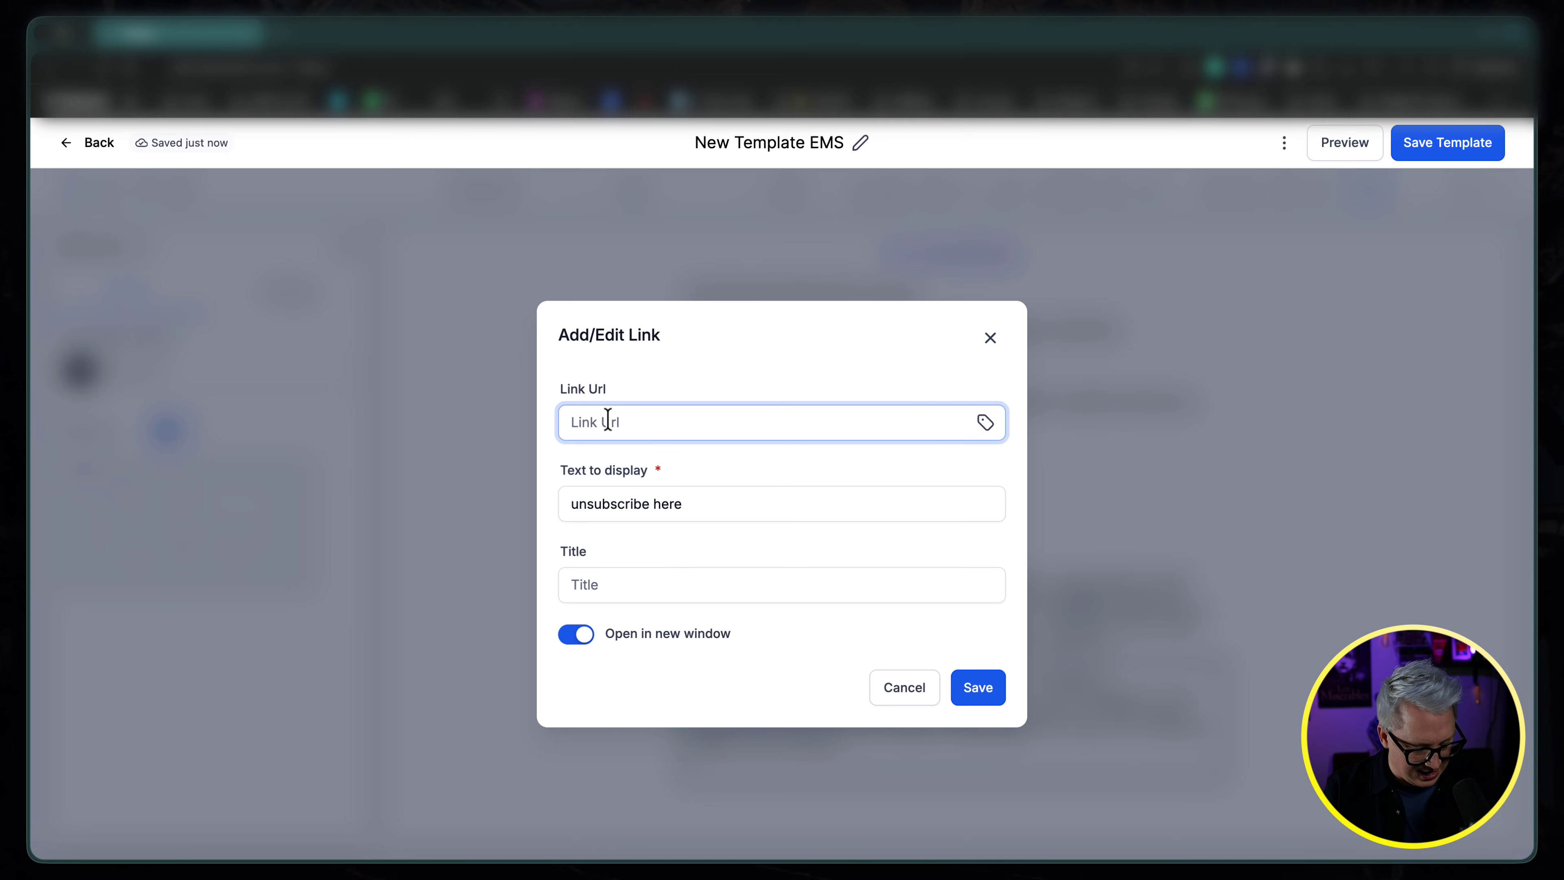
text({{email.unsubscribe_link}})
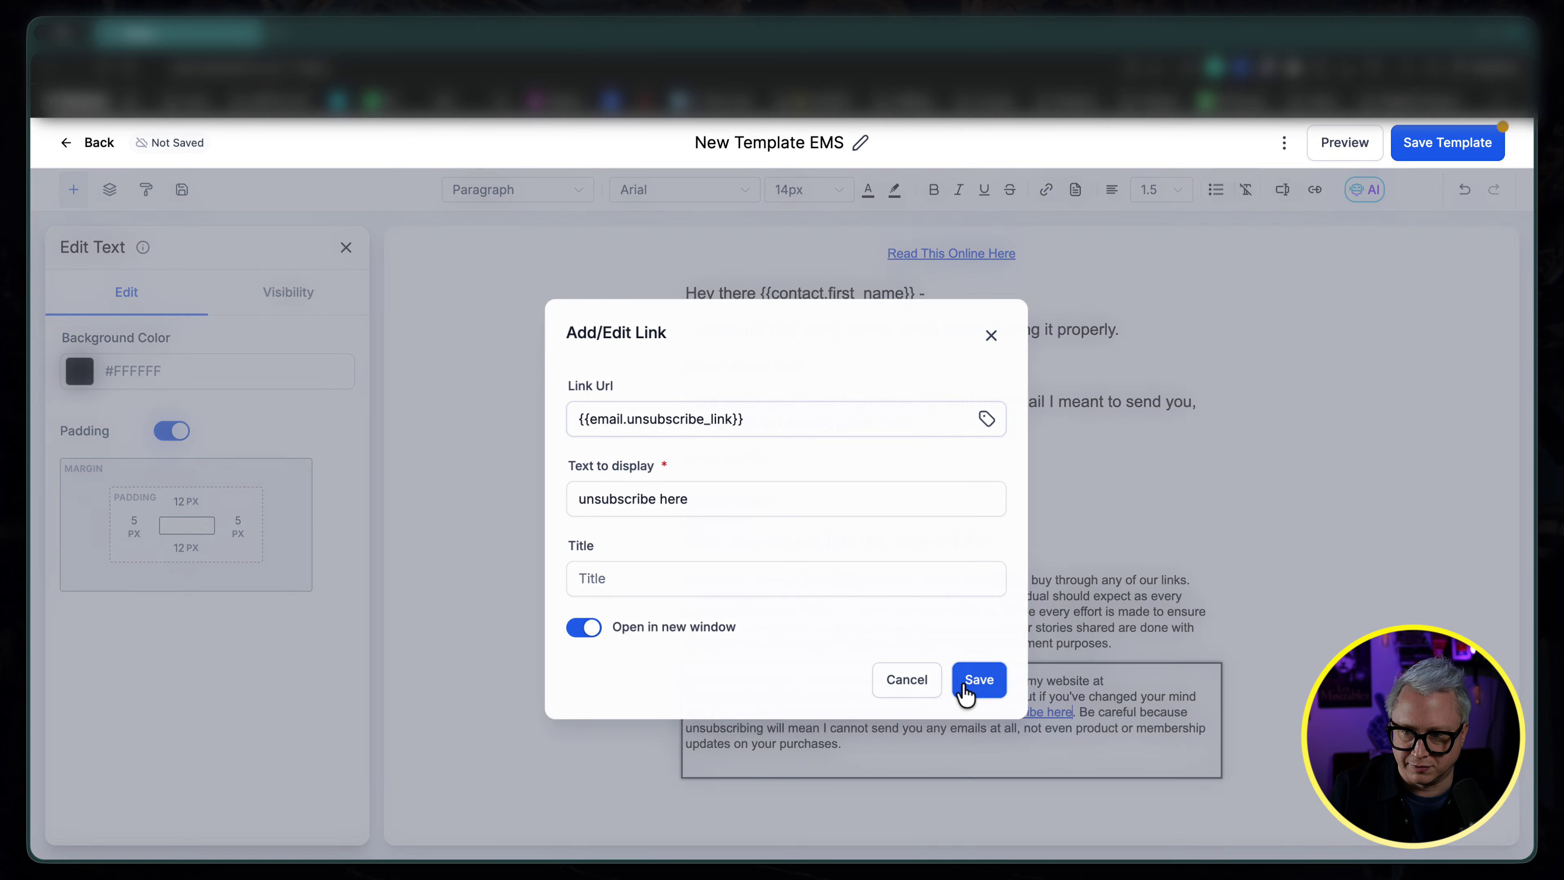
click(966, 693)
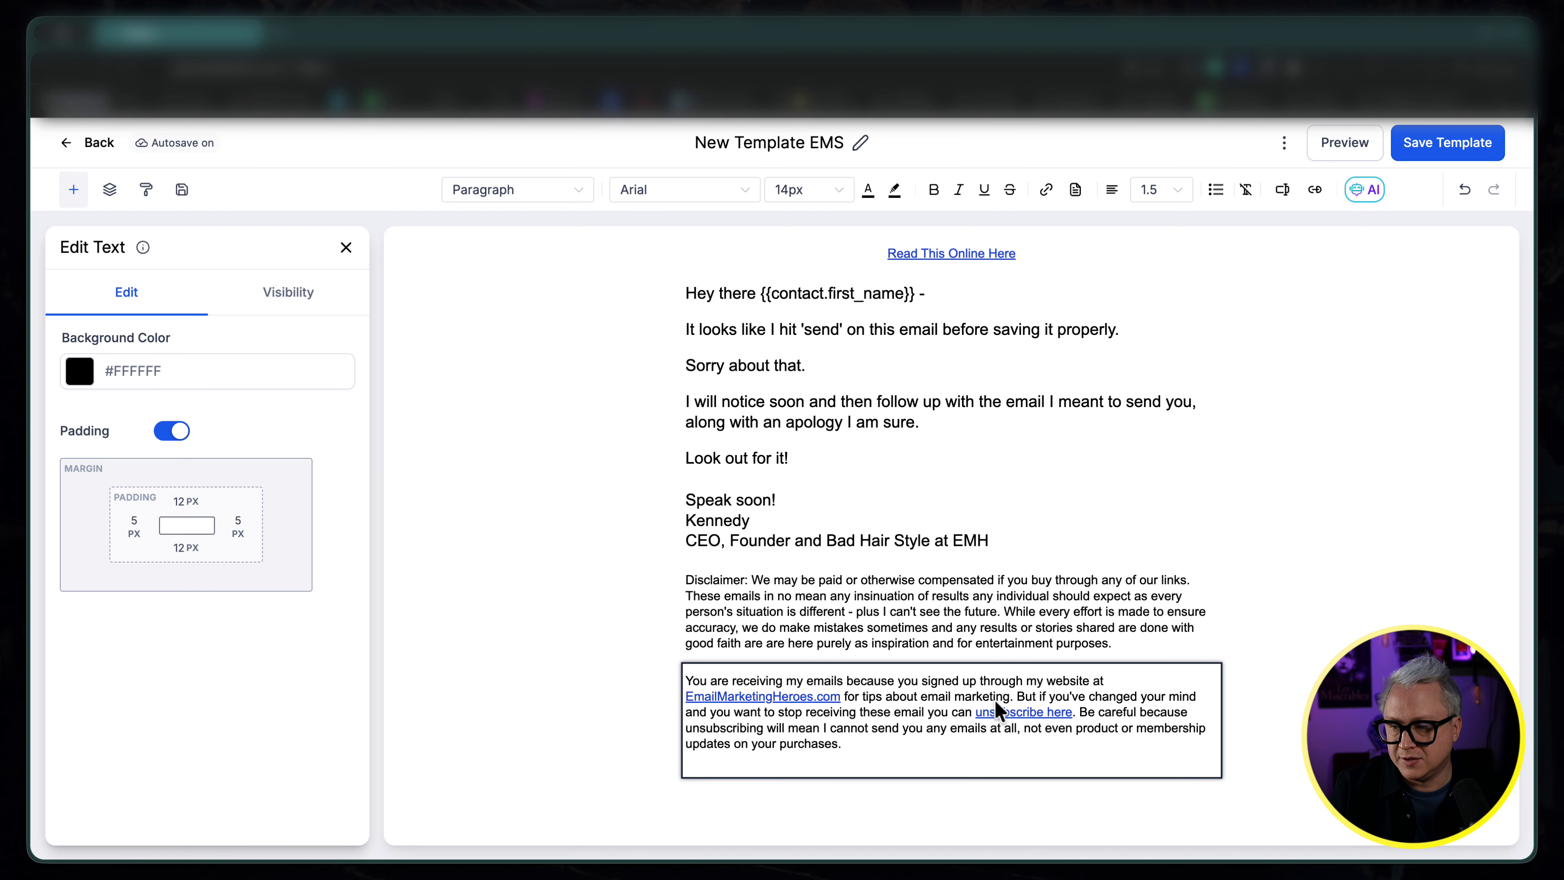
click(980, 753)
key(BackSpace)
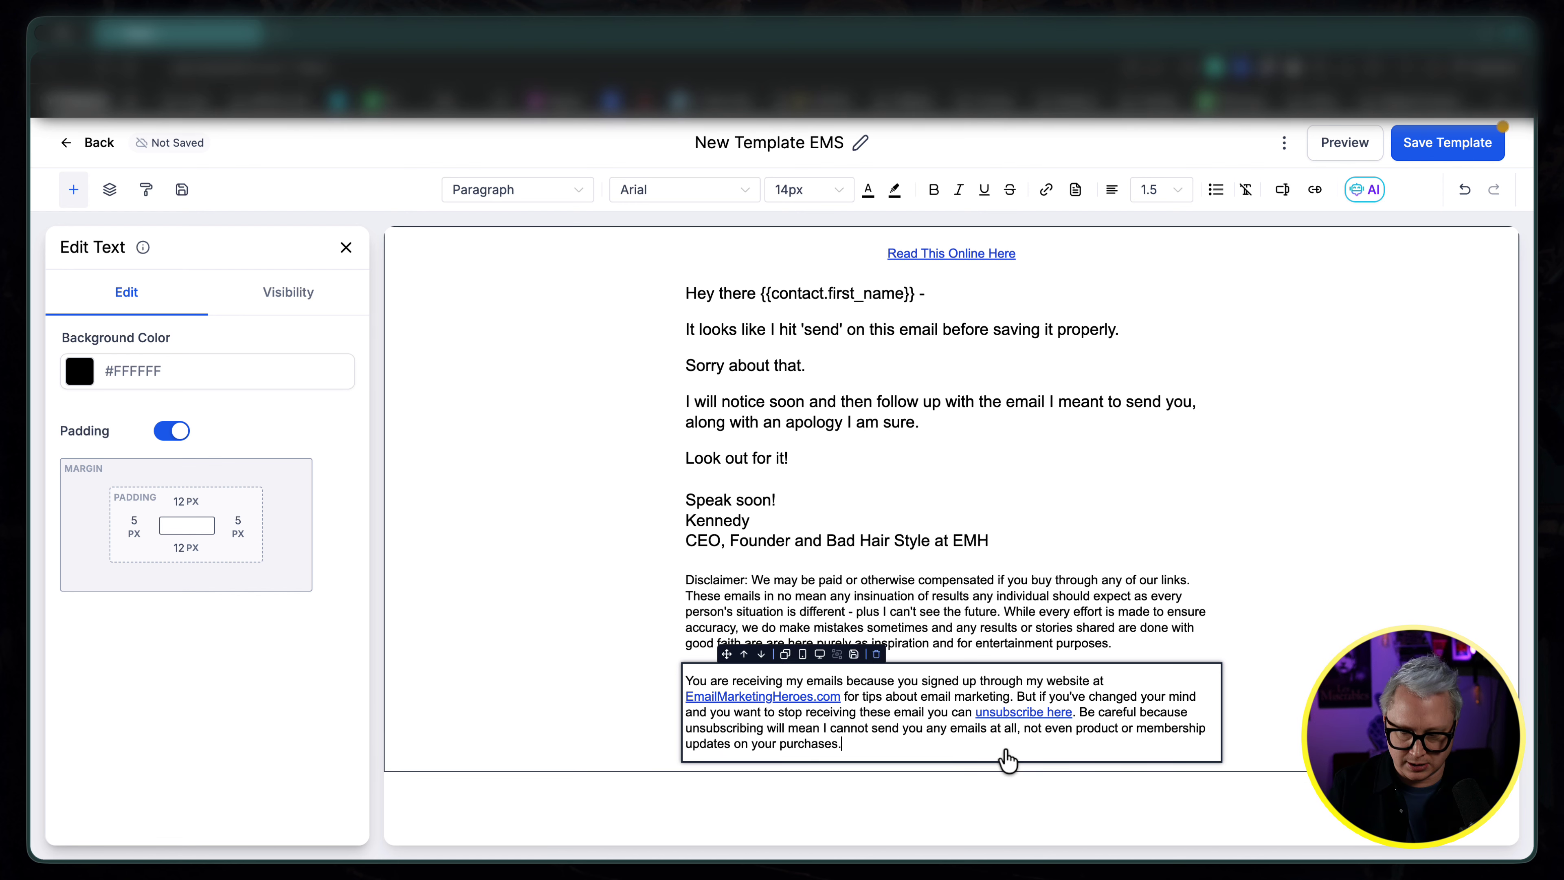
Step: Duplicate the unsubscribe text block and replace the copy's text with the company name, postal address and UK company registration number
click(783, 655)
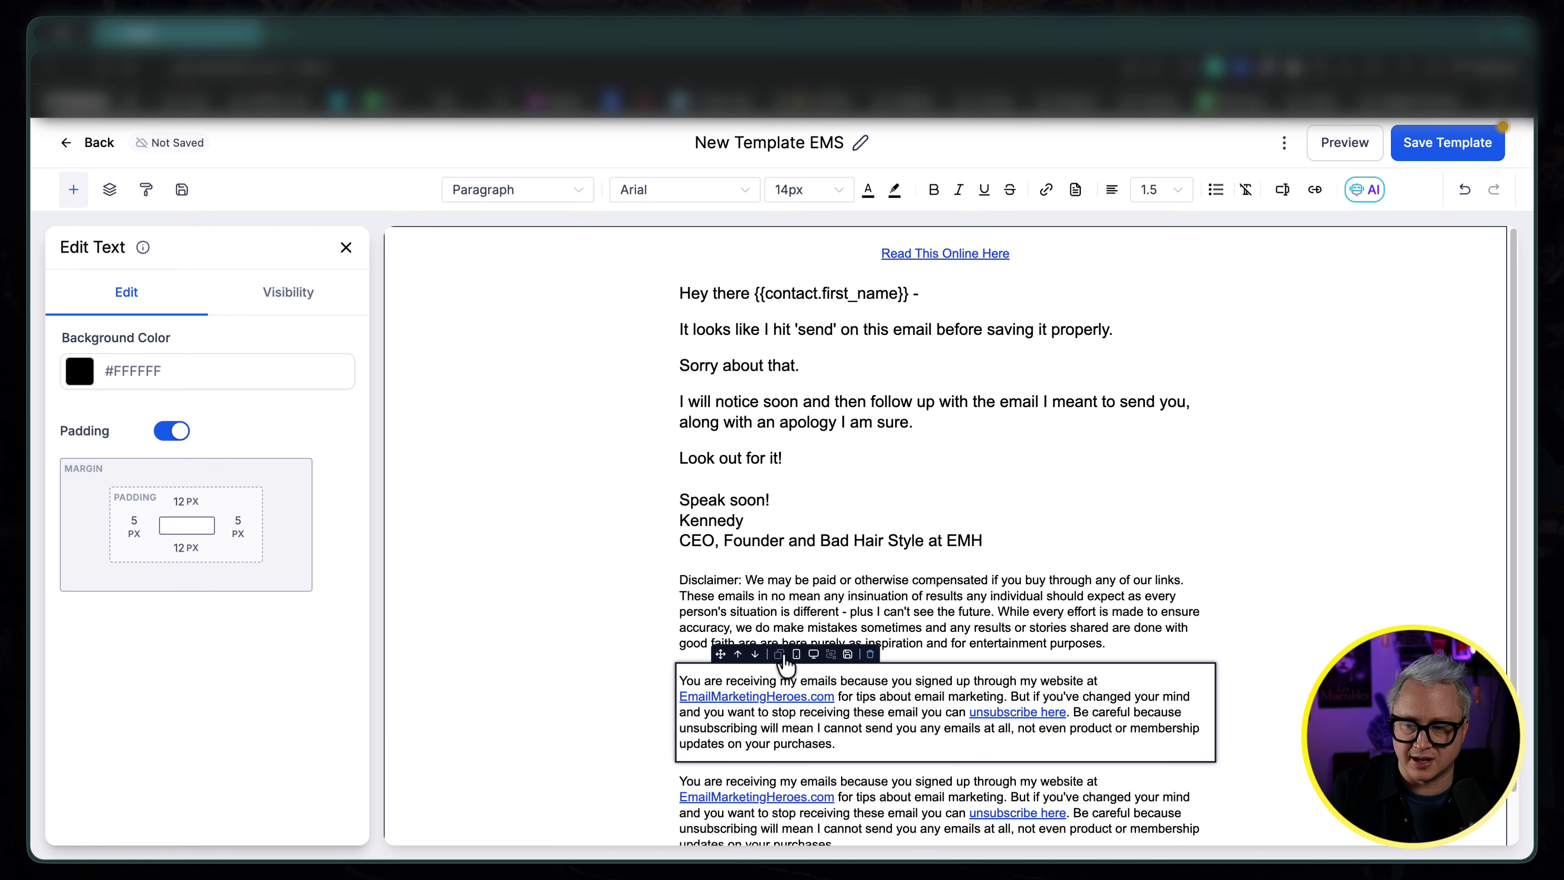
triple_click(874, 805)
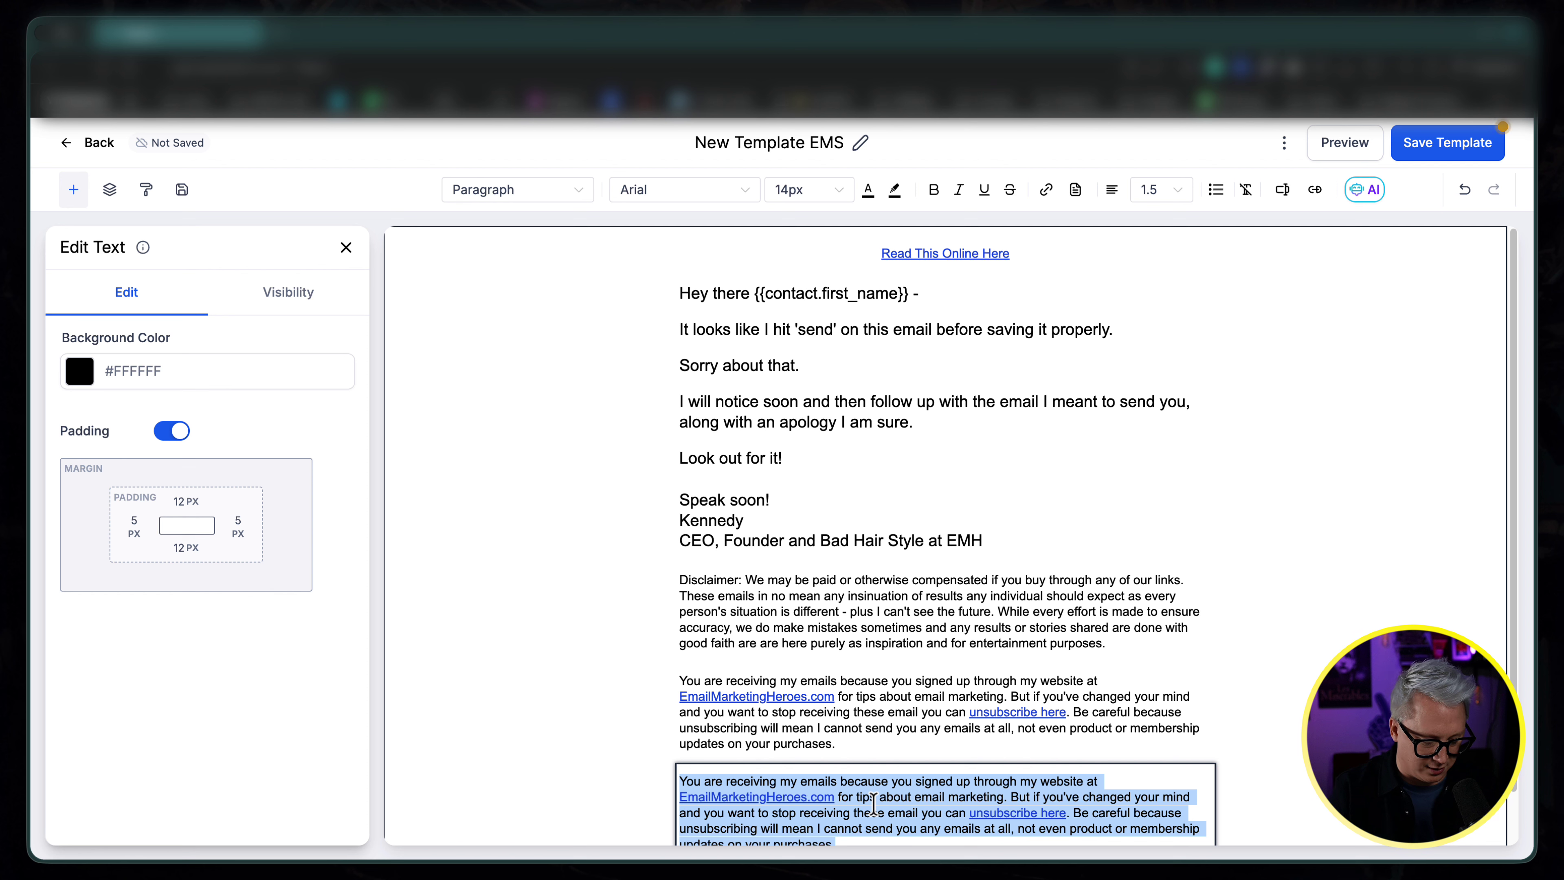
text(Email Marketing Heroes, Town Hall Chambers, High Street East, Wallsend, UK. Registered company in the UK #1234567890.)
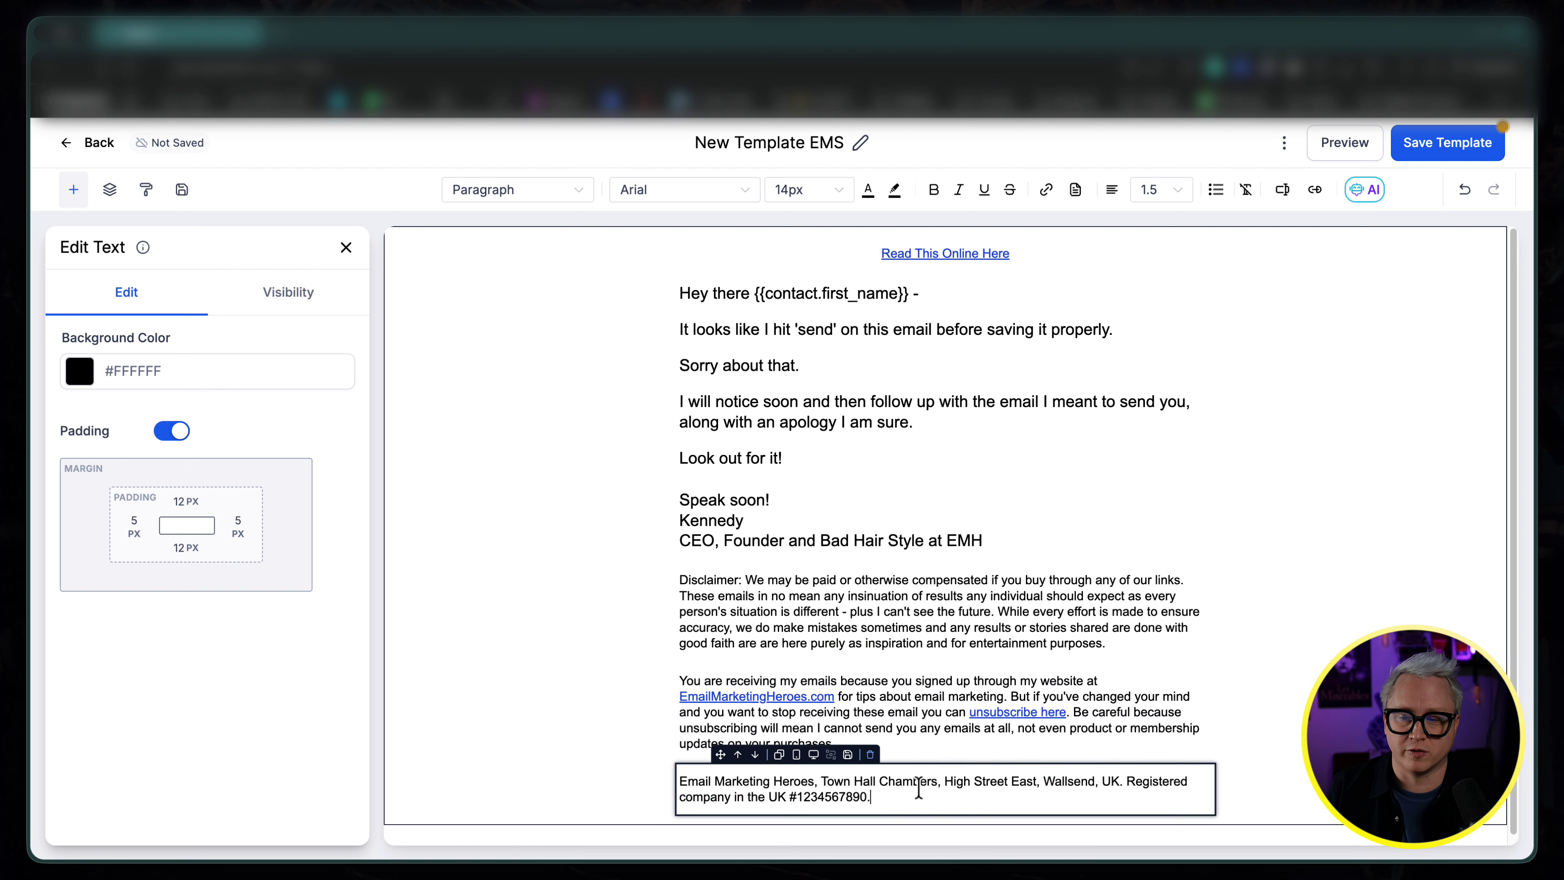
double_click(810, 794)
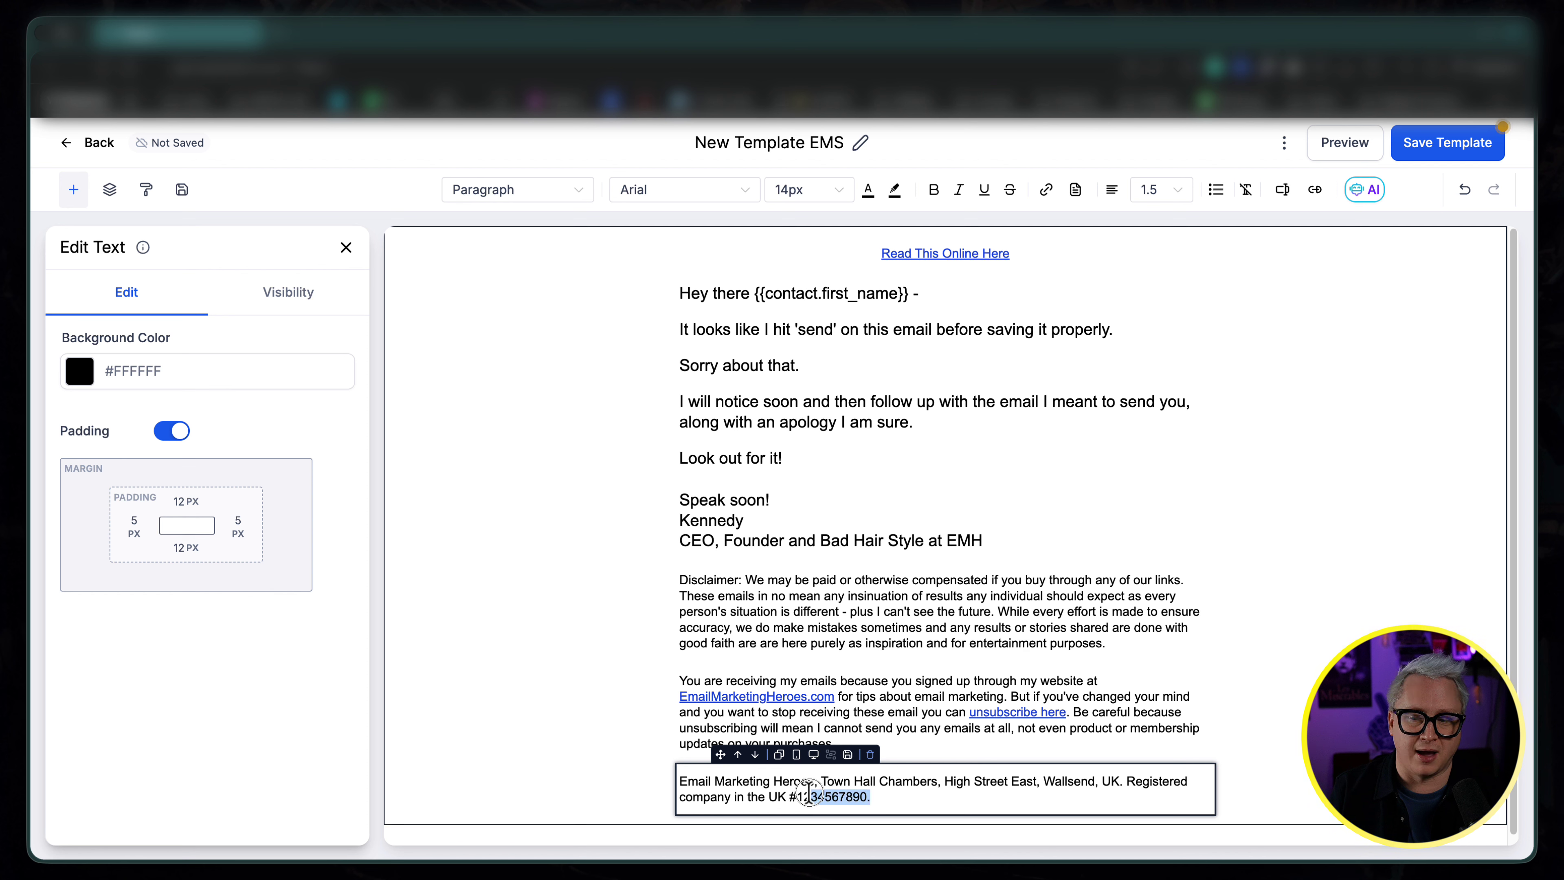
click(810, 793)
drag(870, 796, 805, 797)
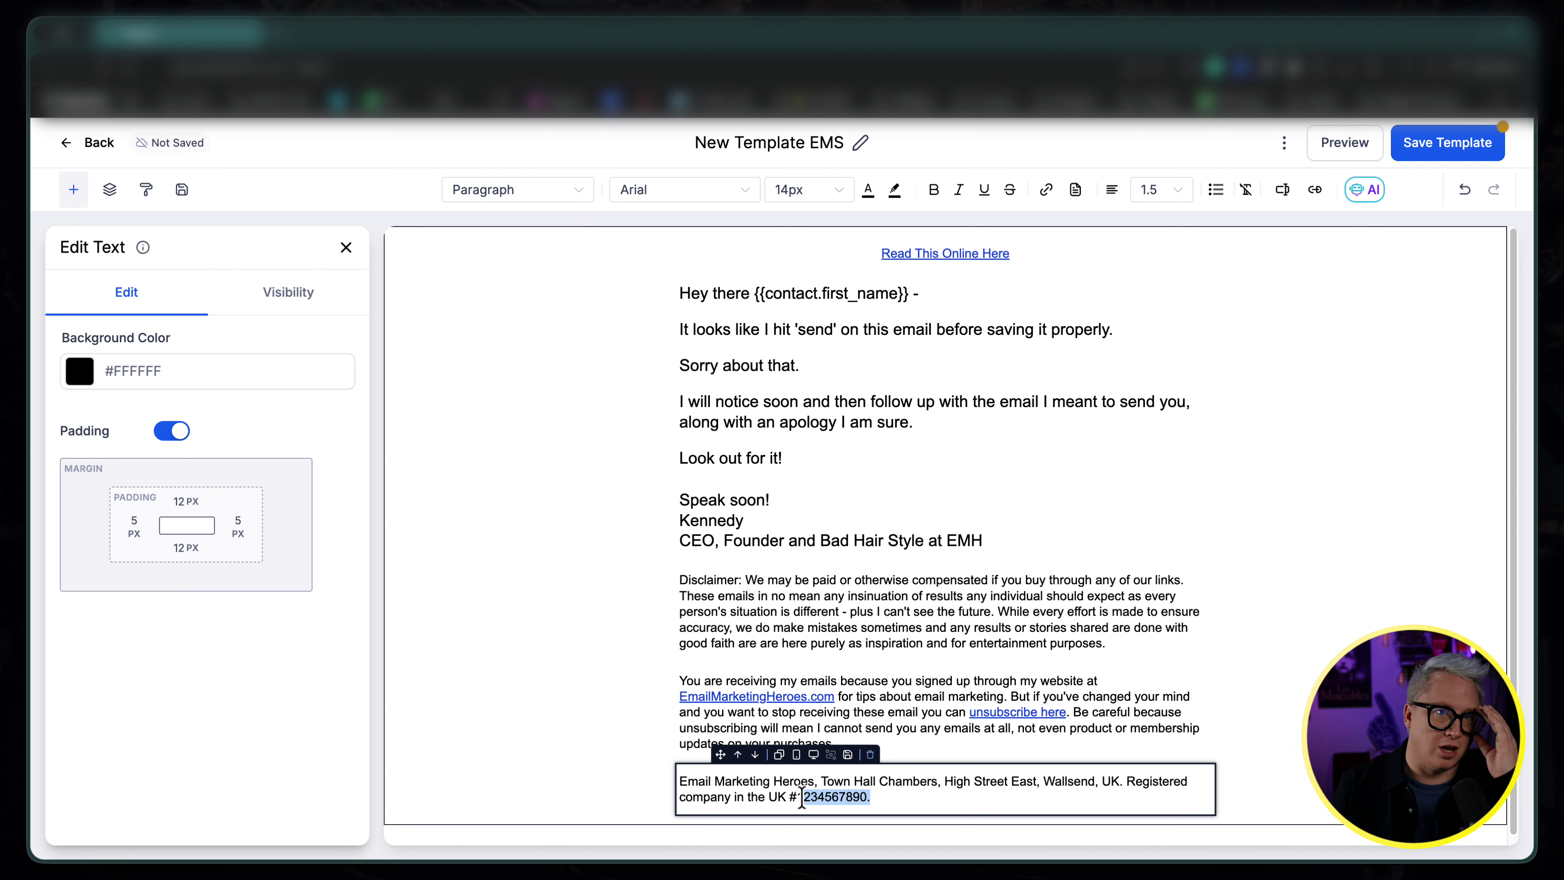
click(863, 797)
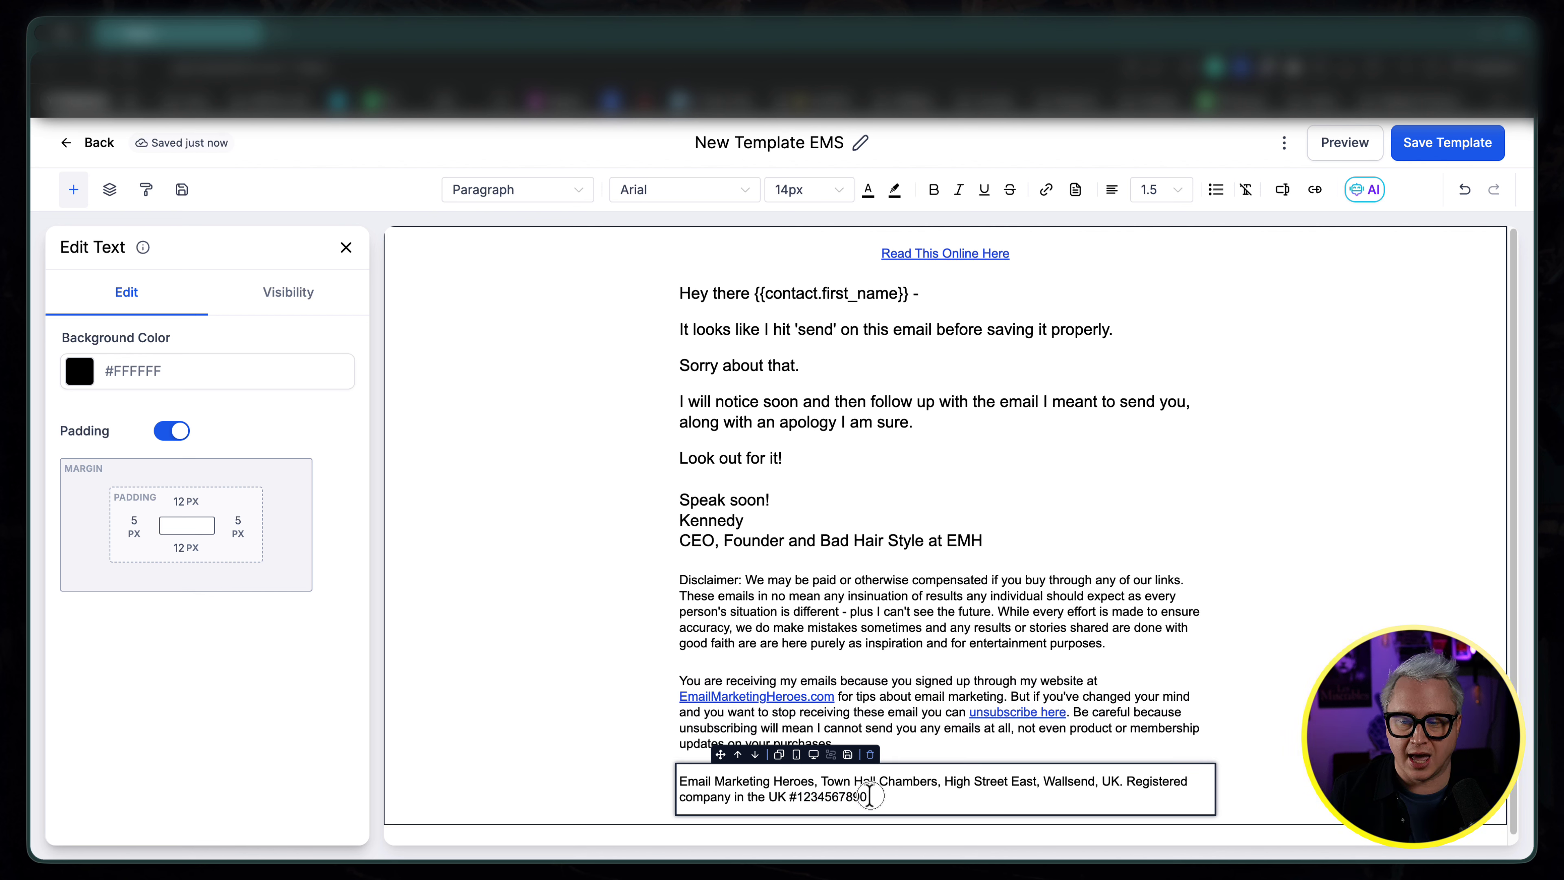
drag(870, 796, 771, 793)
click(856, 794)
drag(869, 795, 788, 801)
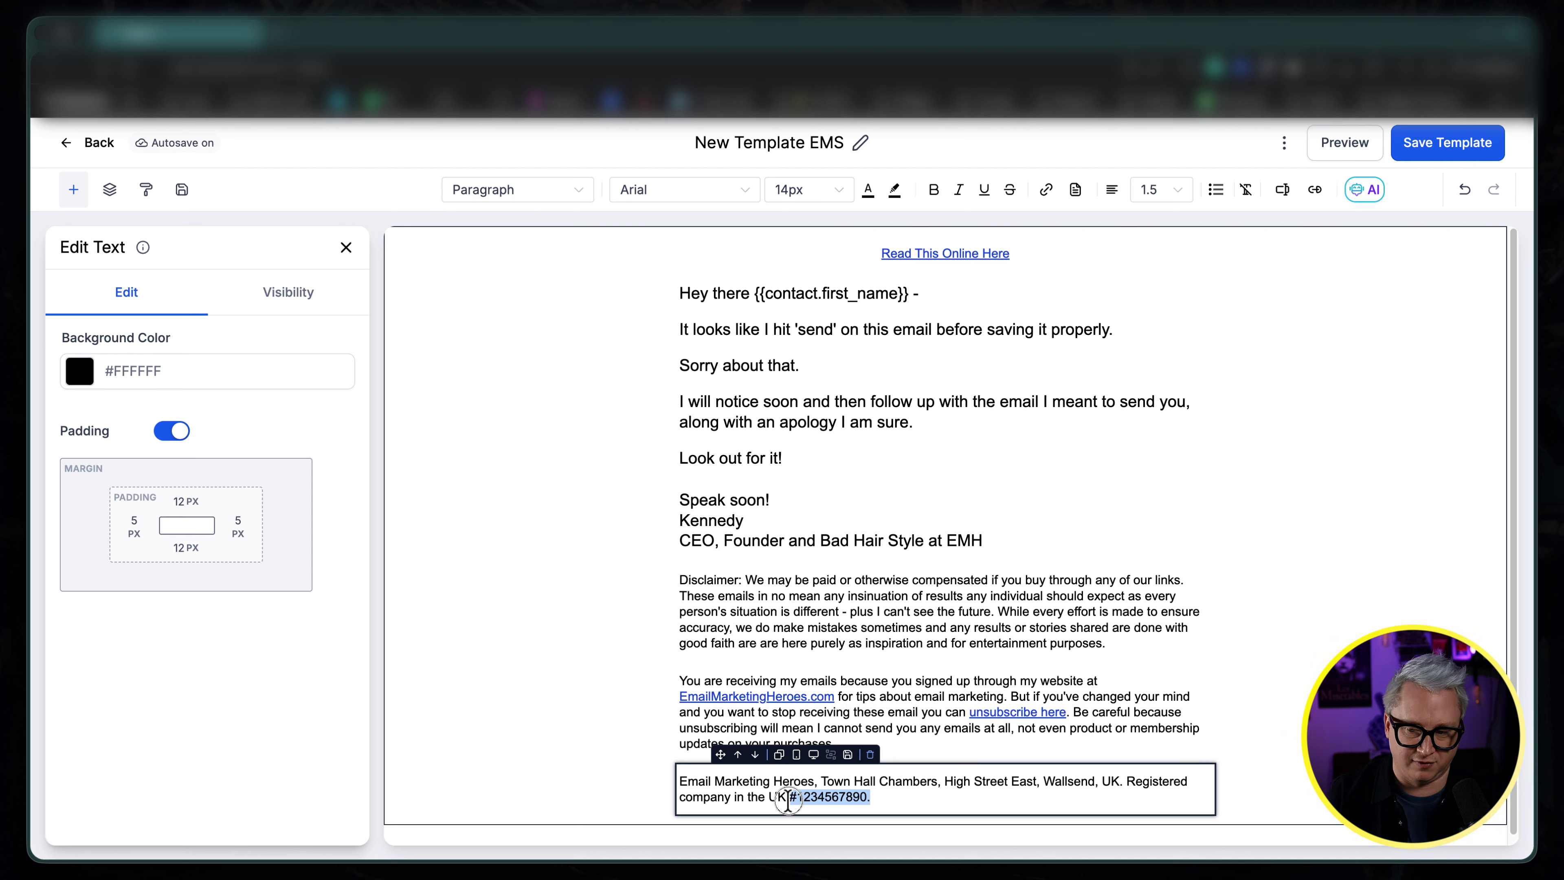
click(802, 795)
double_click(813, 800)
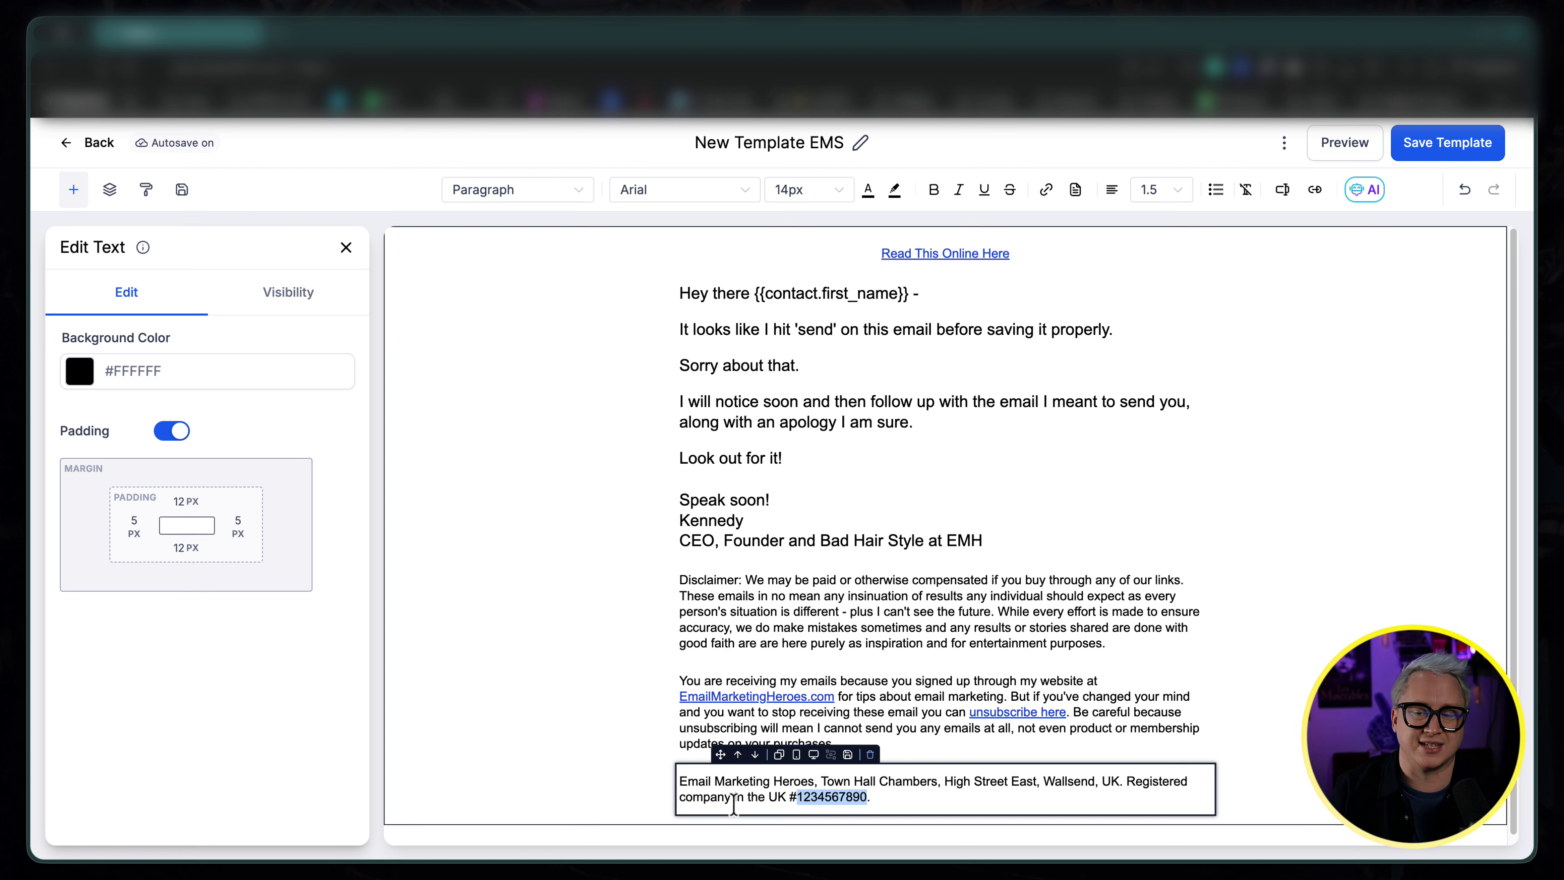
click(915, 779)
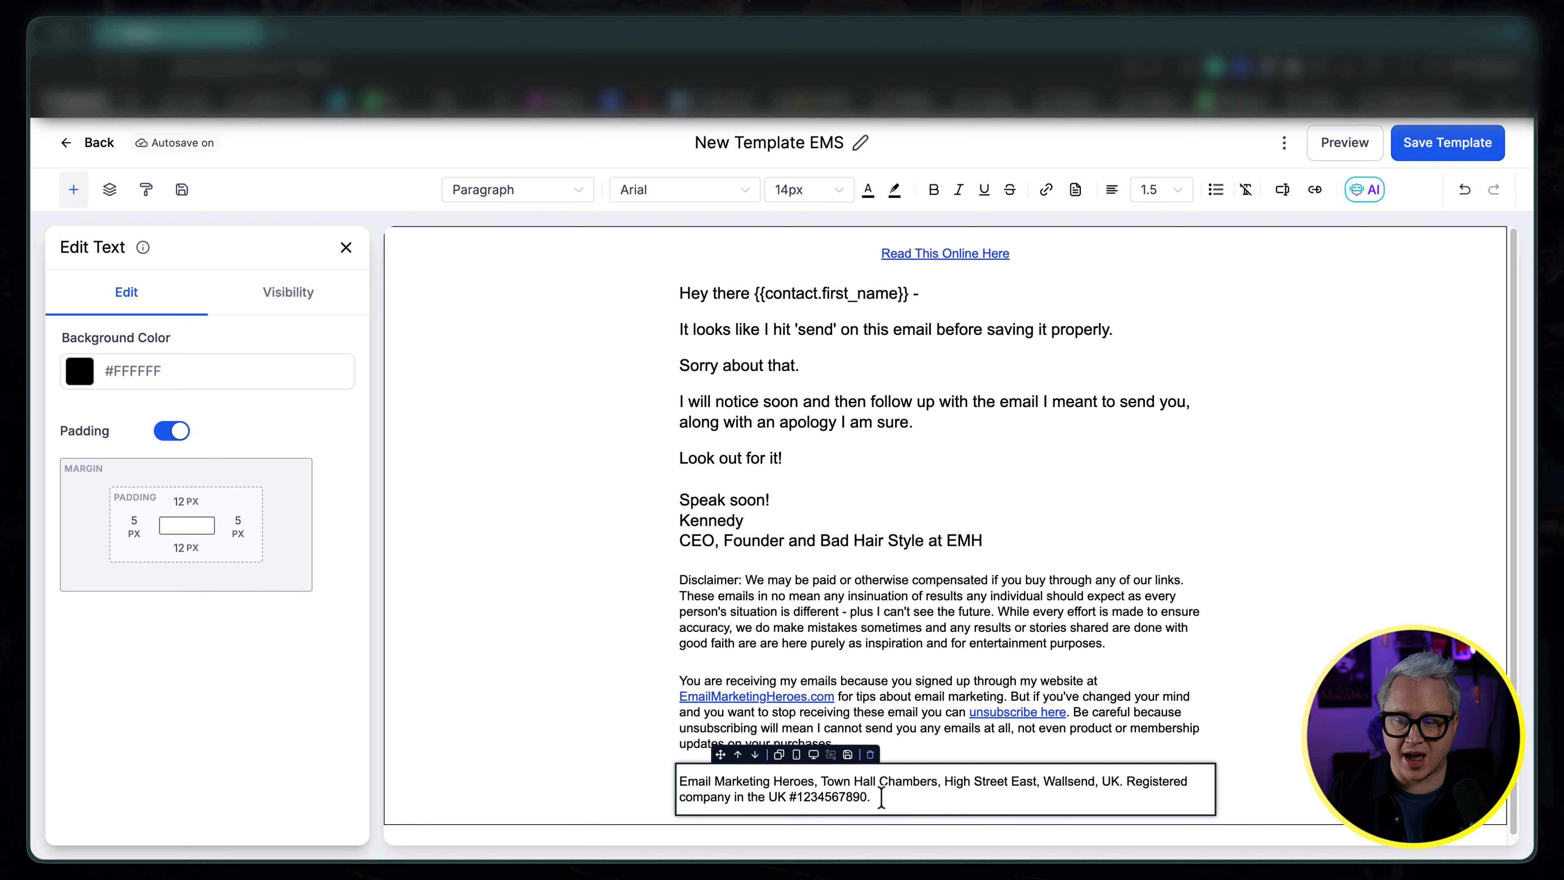
drag(882, 799, 791, 800)
click(785, 800)
click(1303, 683)
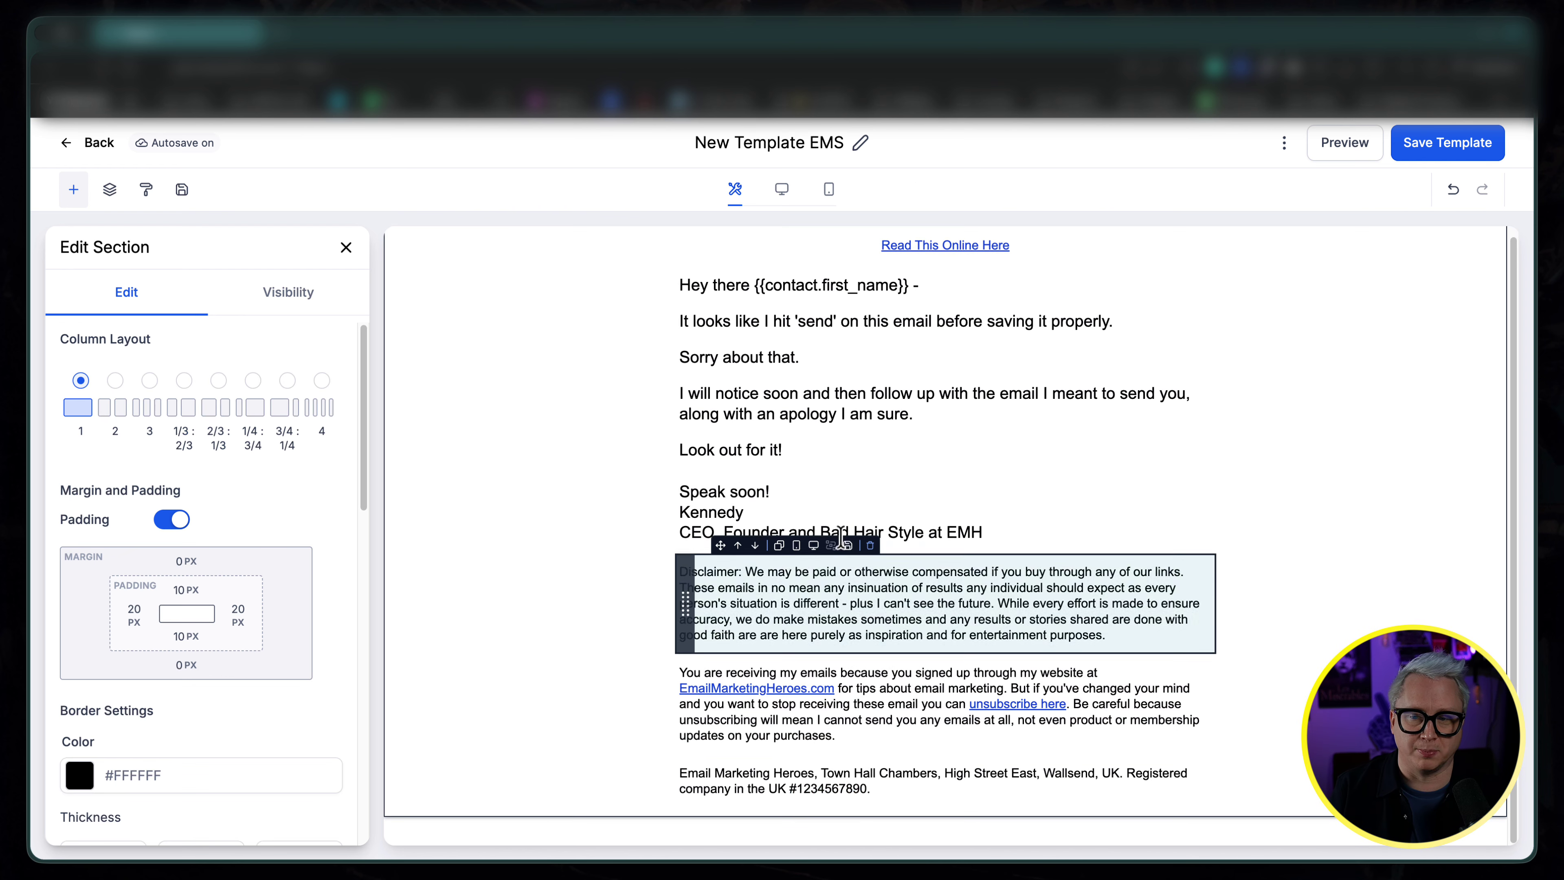
Step: Set the top padding of the disclaimer text block to 80 px
click(736, 583)
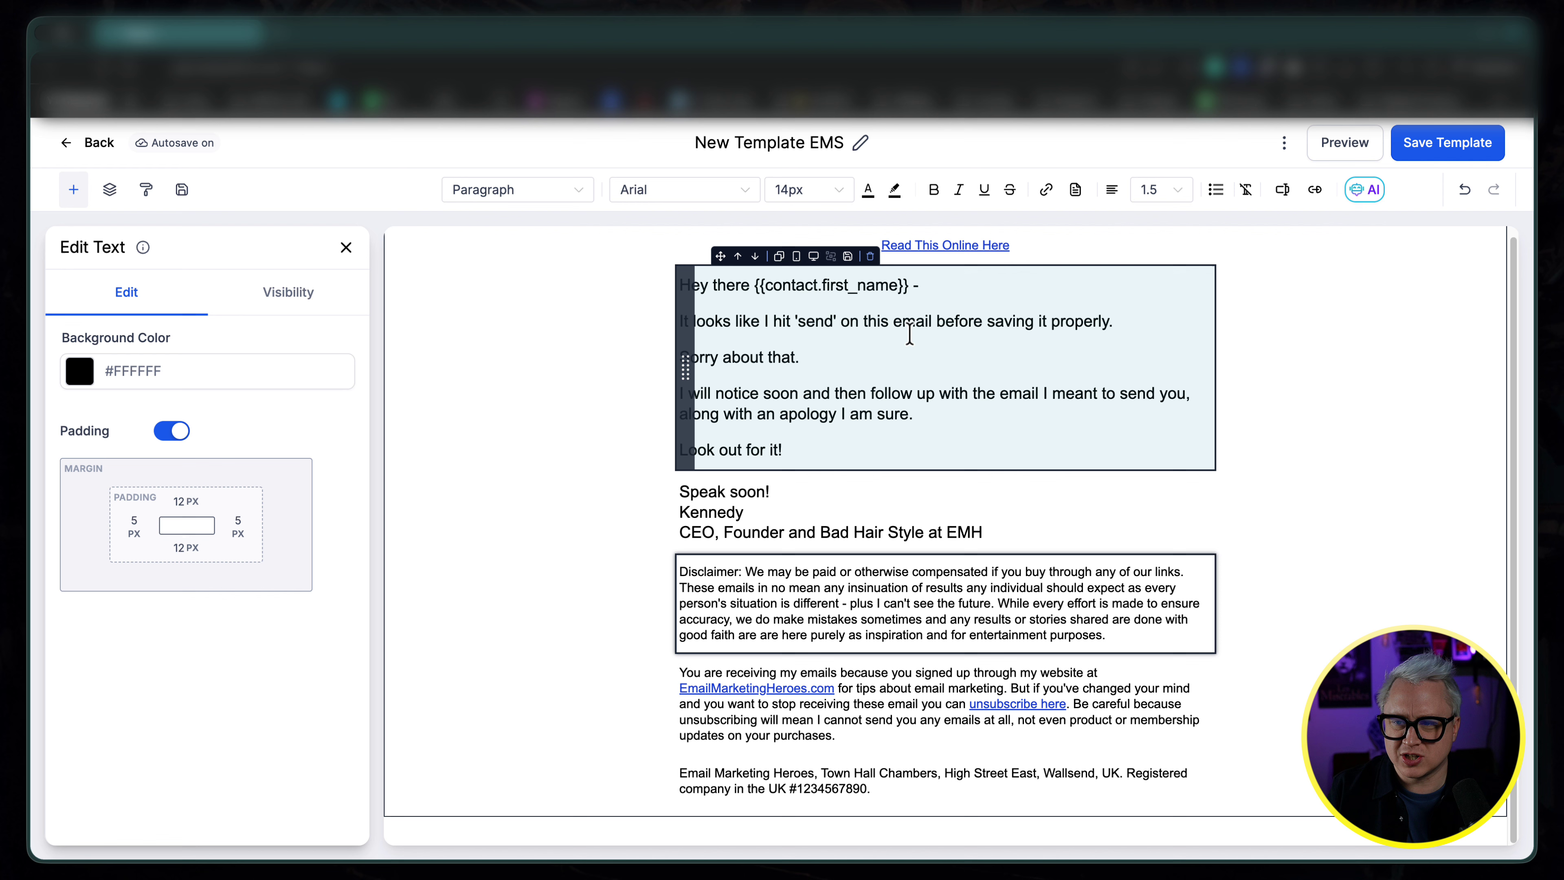
click(895, 339)
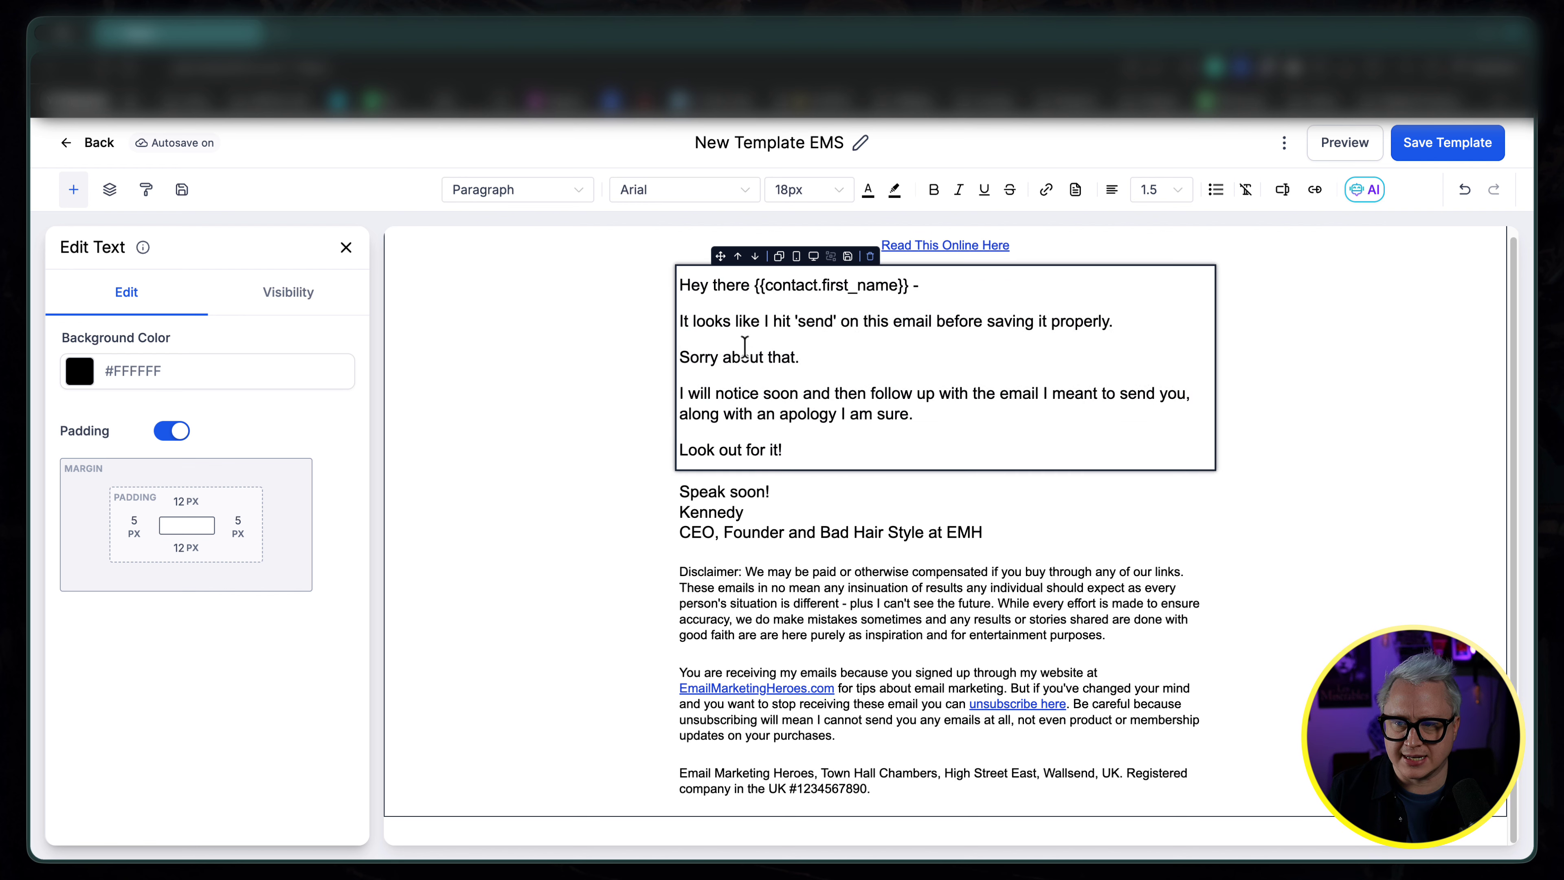
click(709, 587)
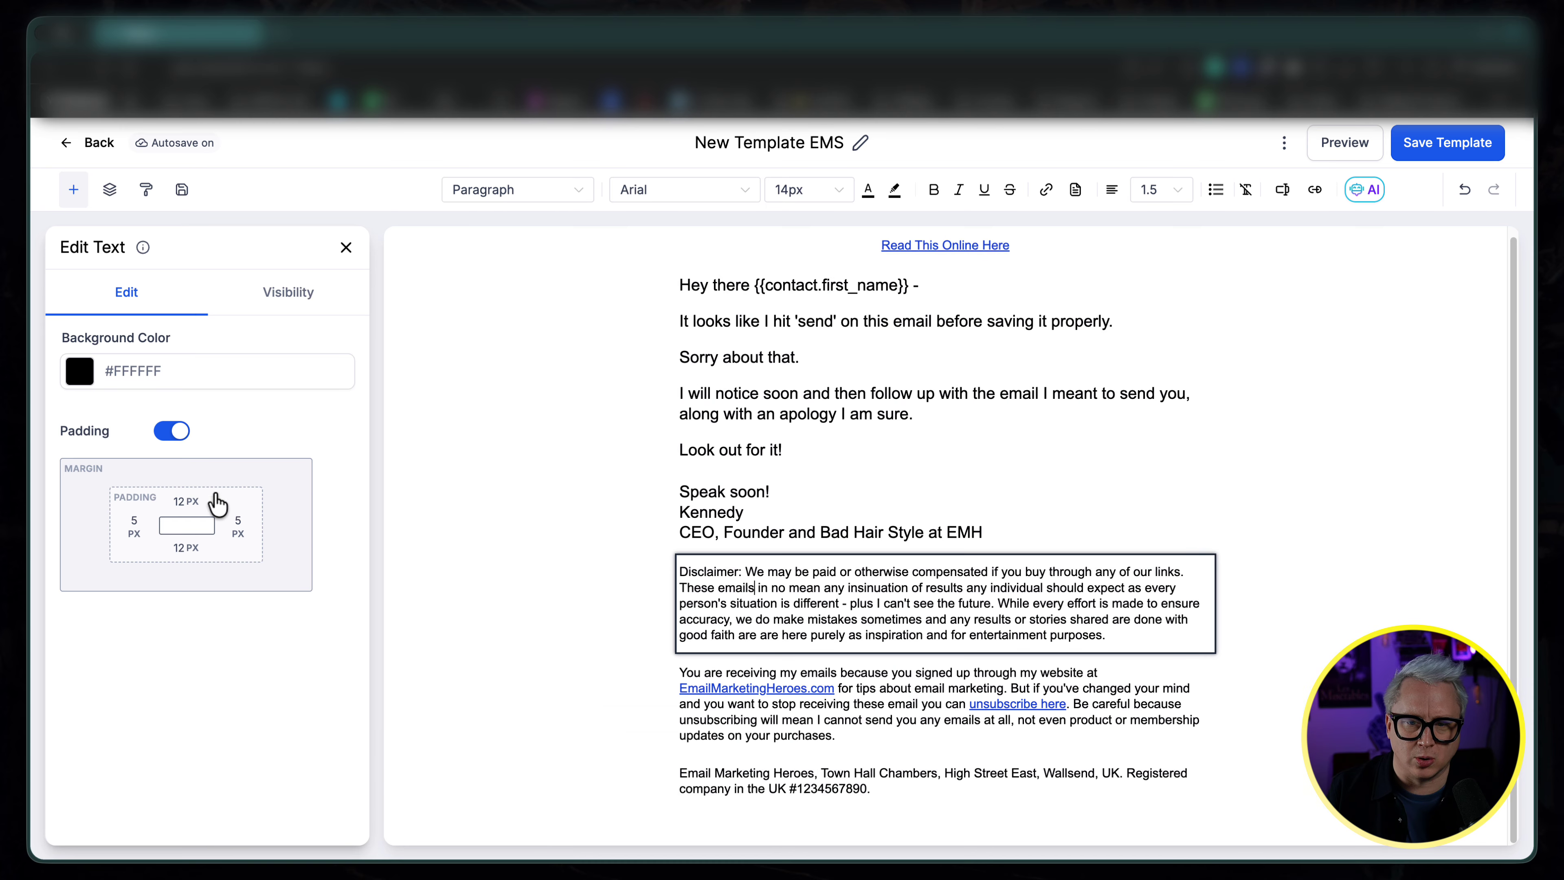
click(180, 502)
click(188, 491)
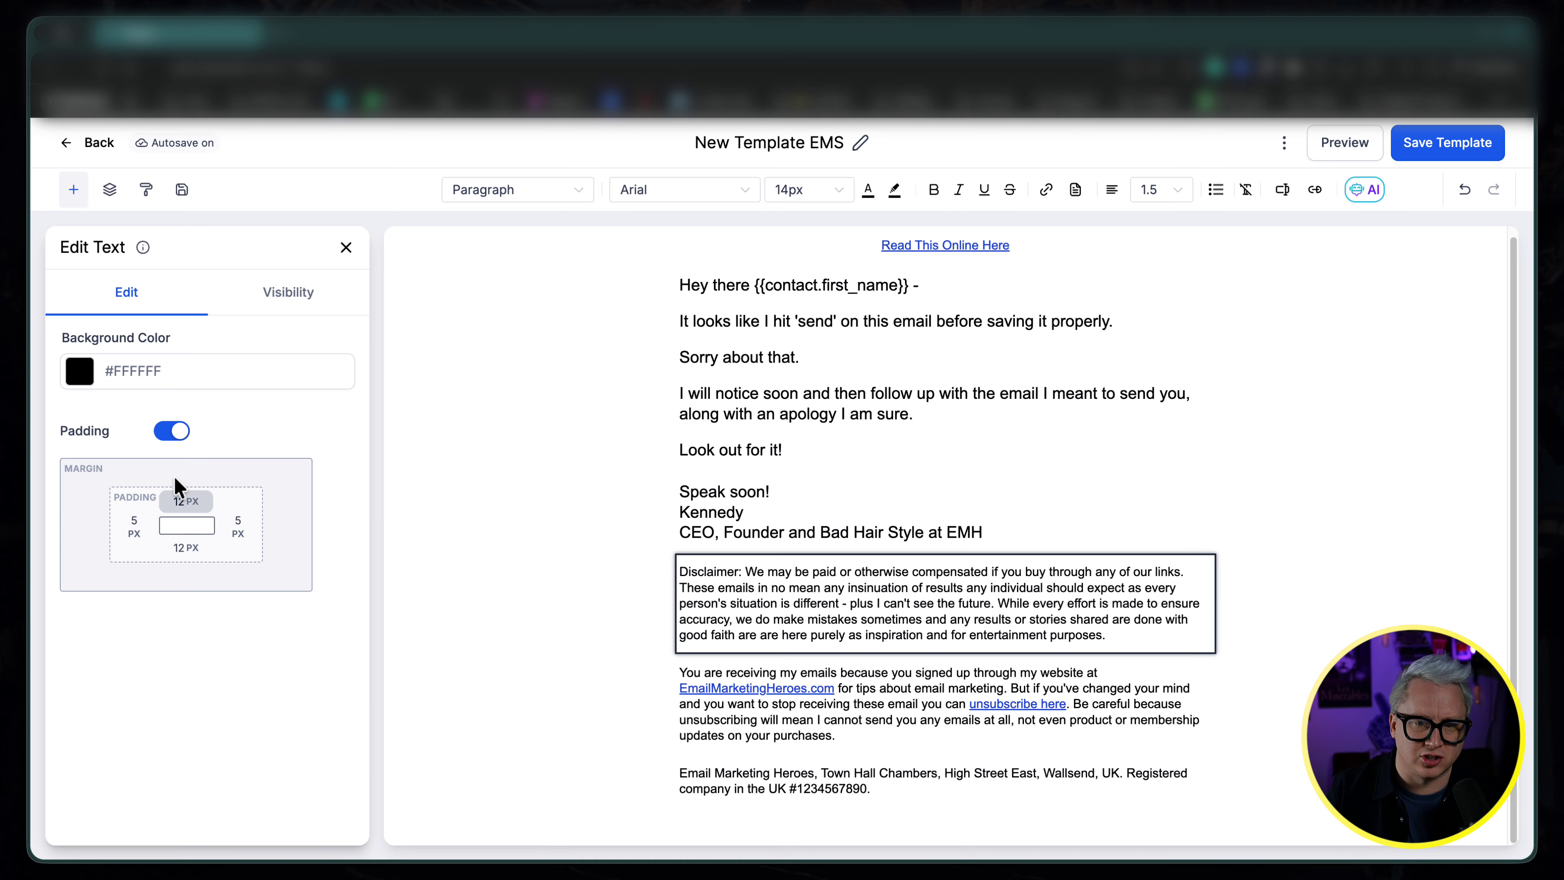
click(181, 501)
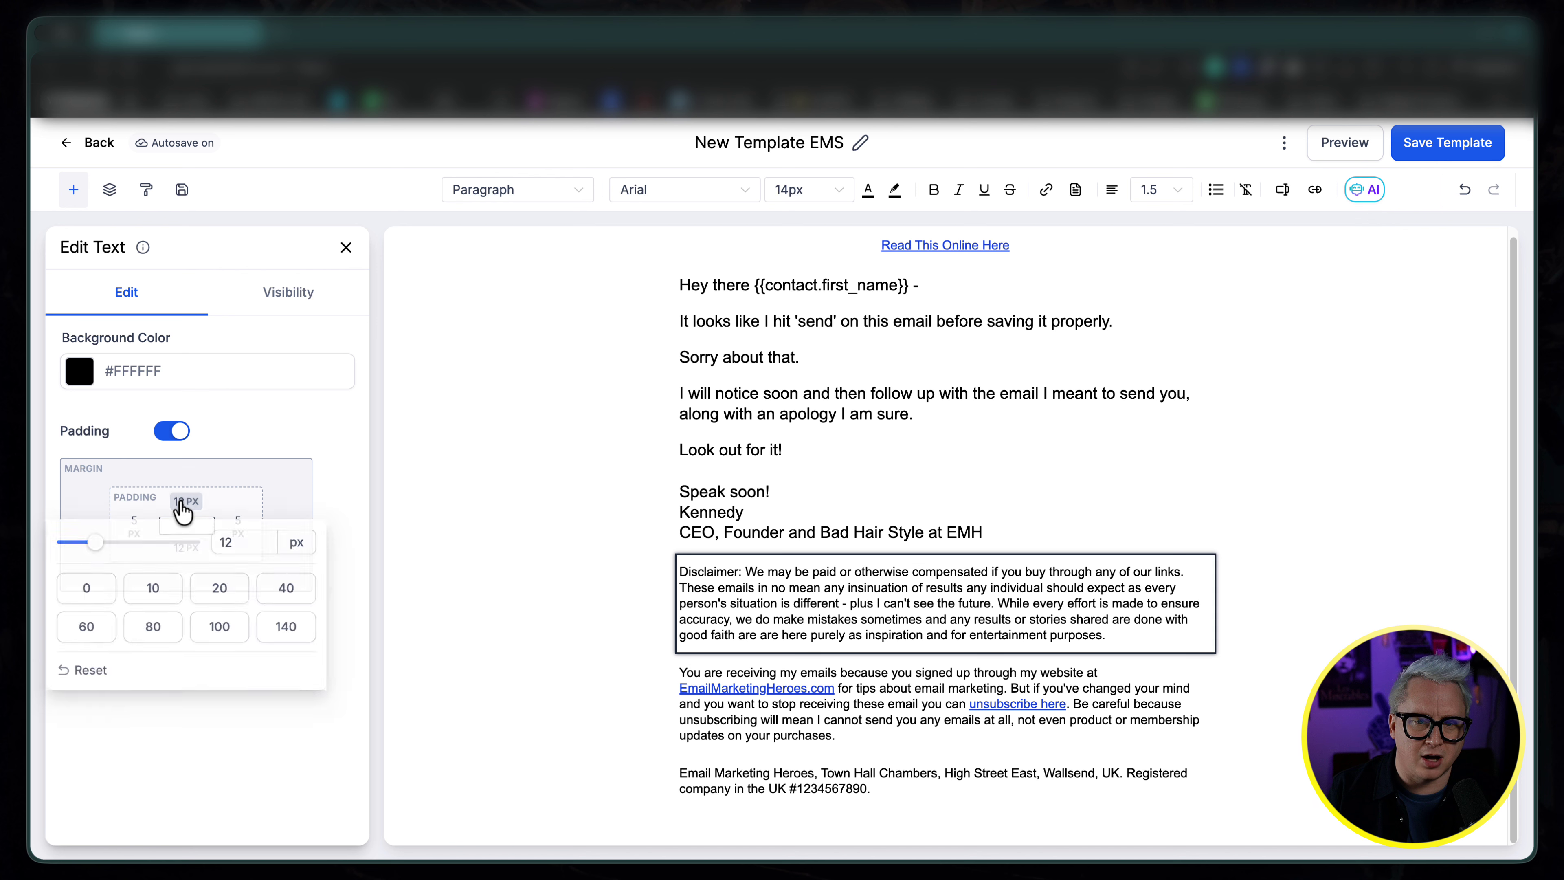
click(82, 630)
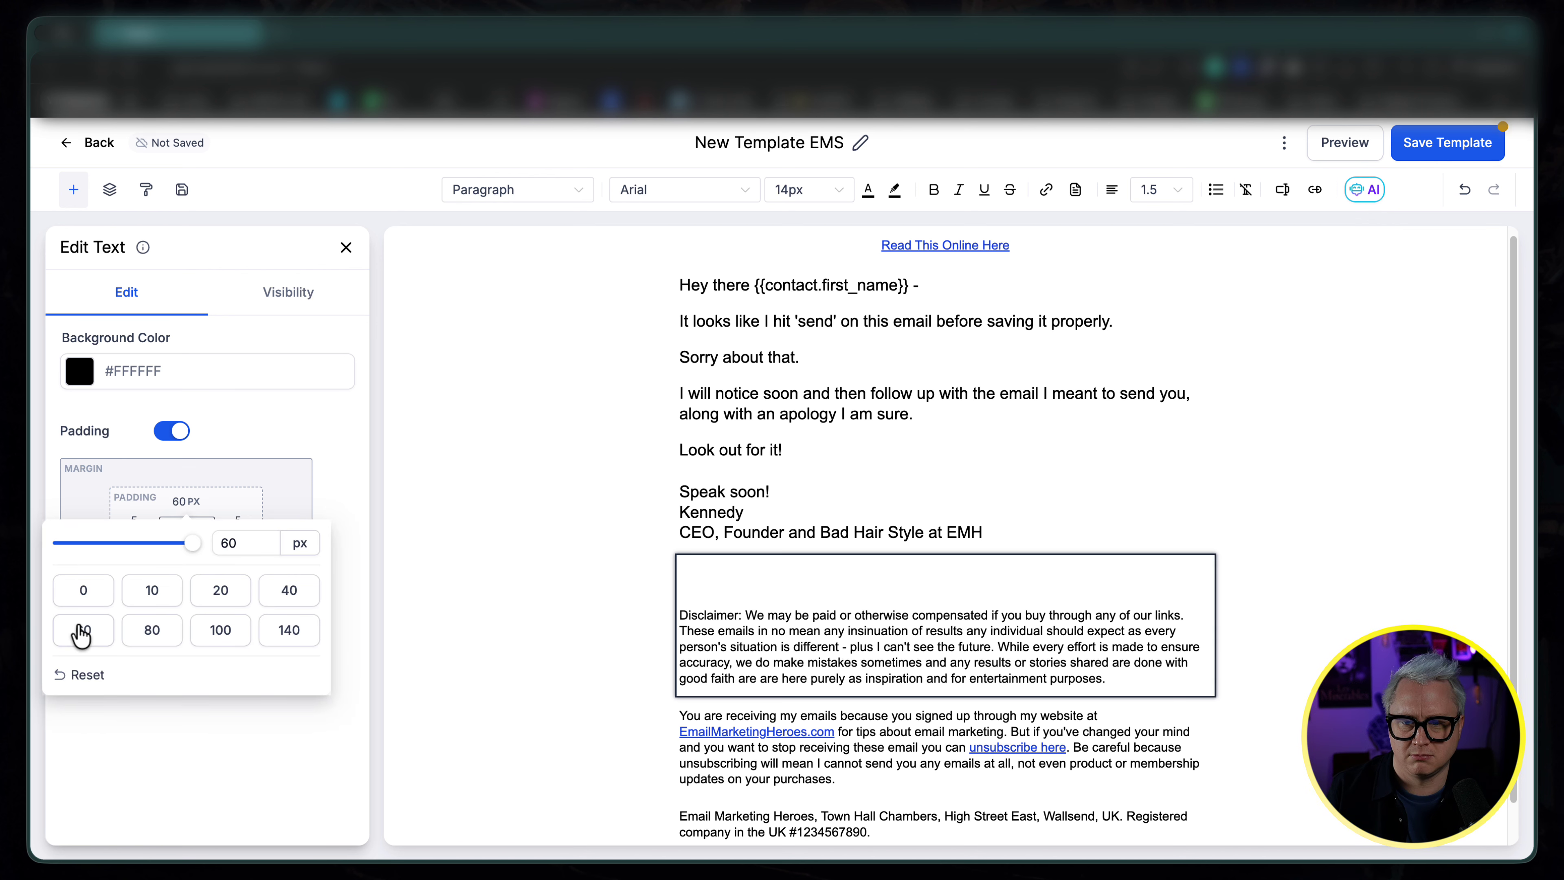
click(143, 635)
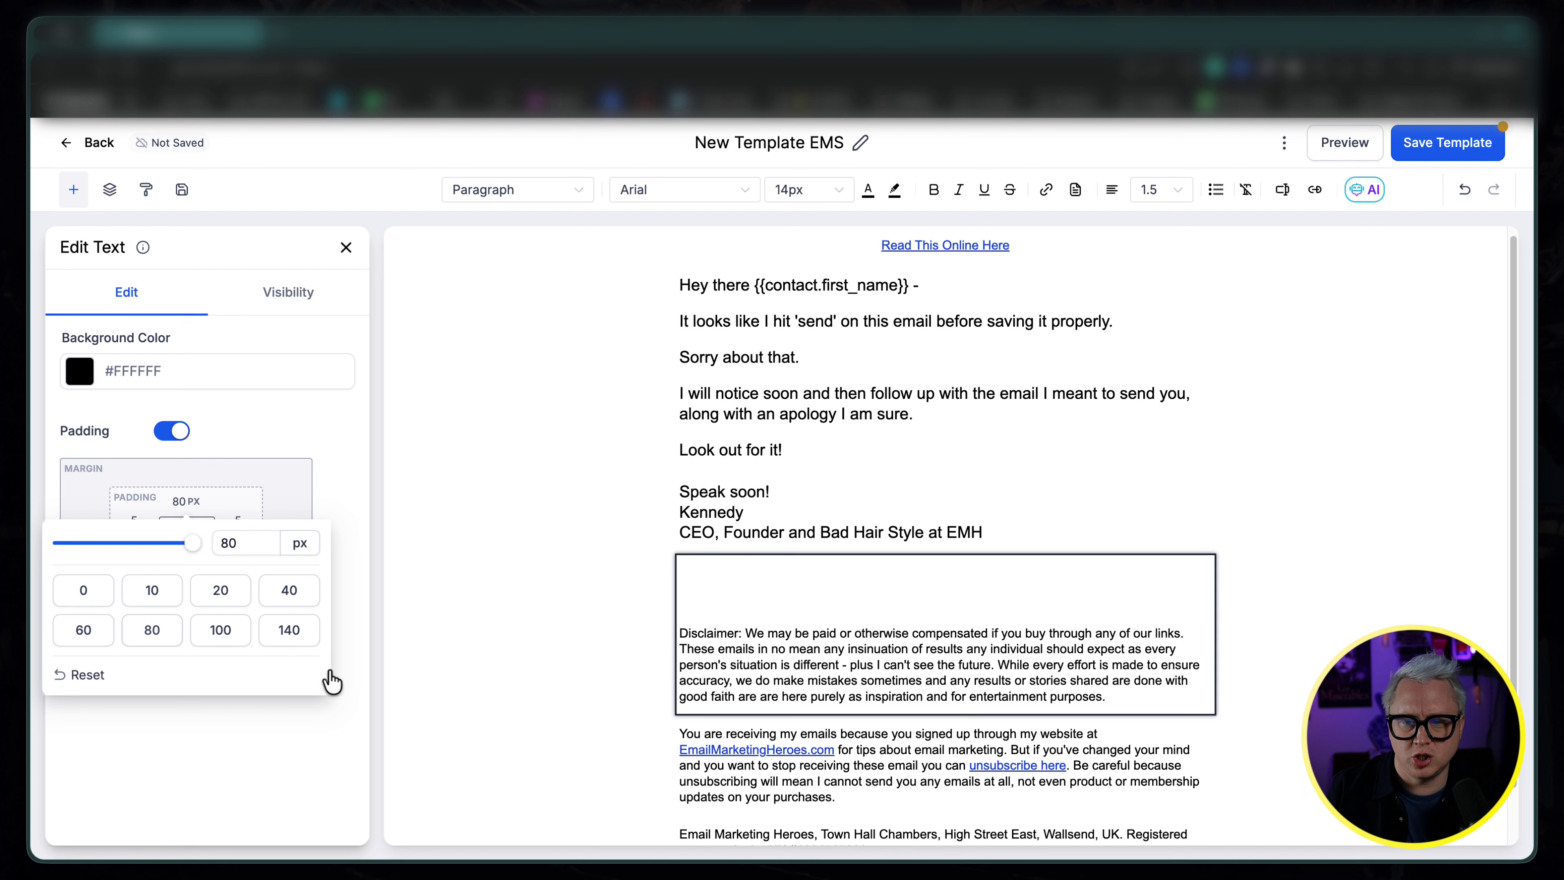
click(1296, 445)
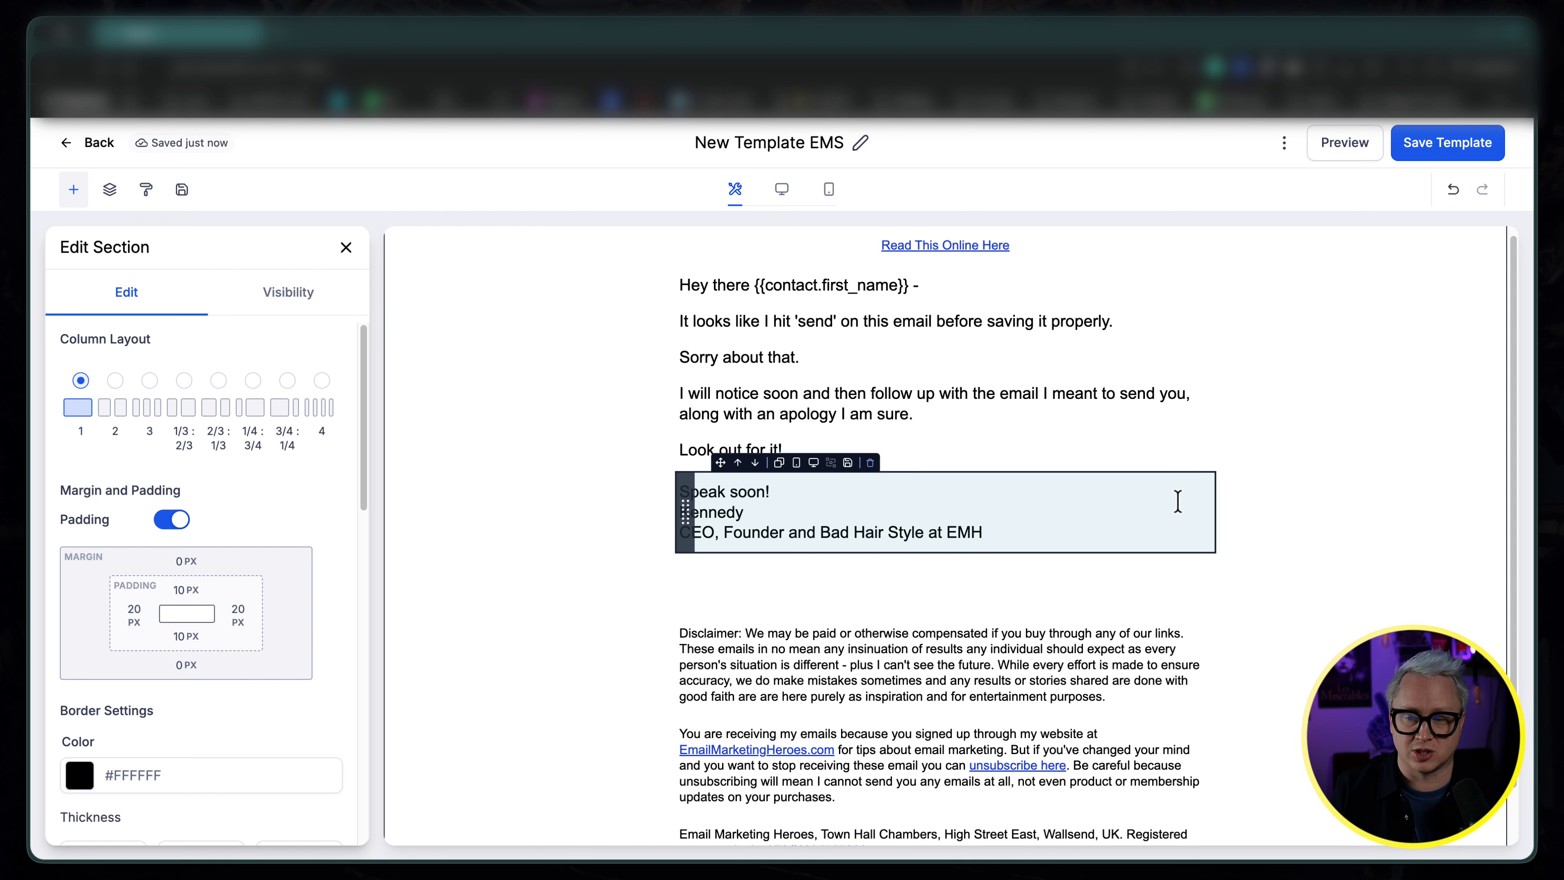
scroll(1127, 542, down, 2)
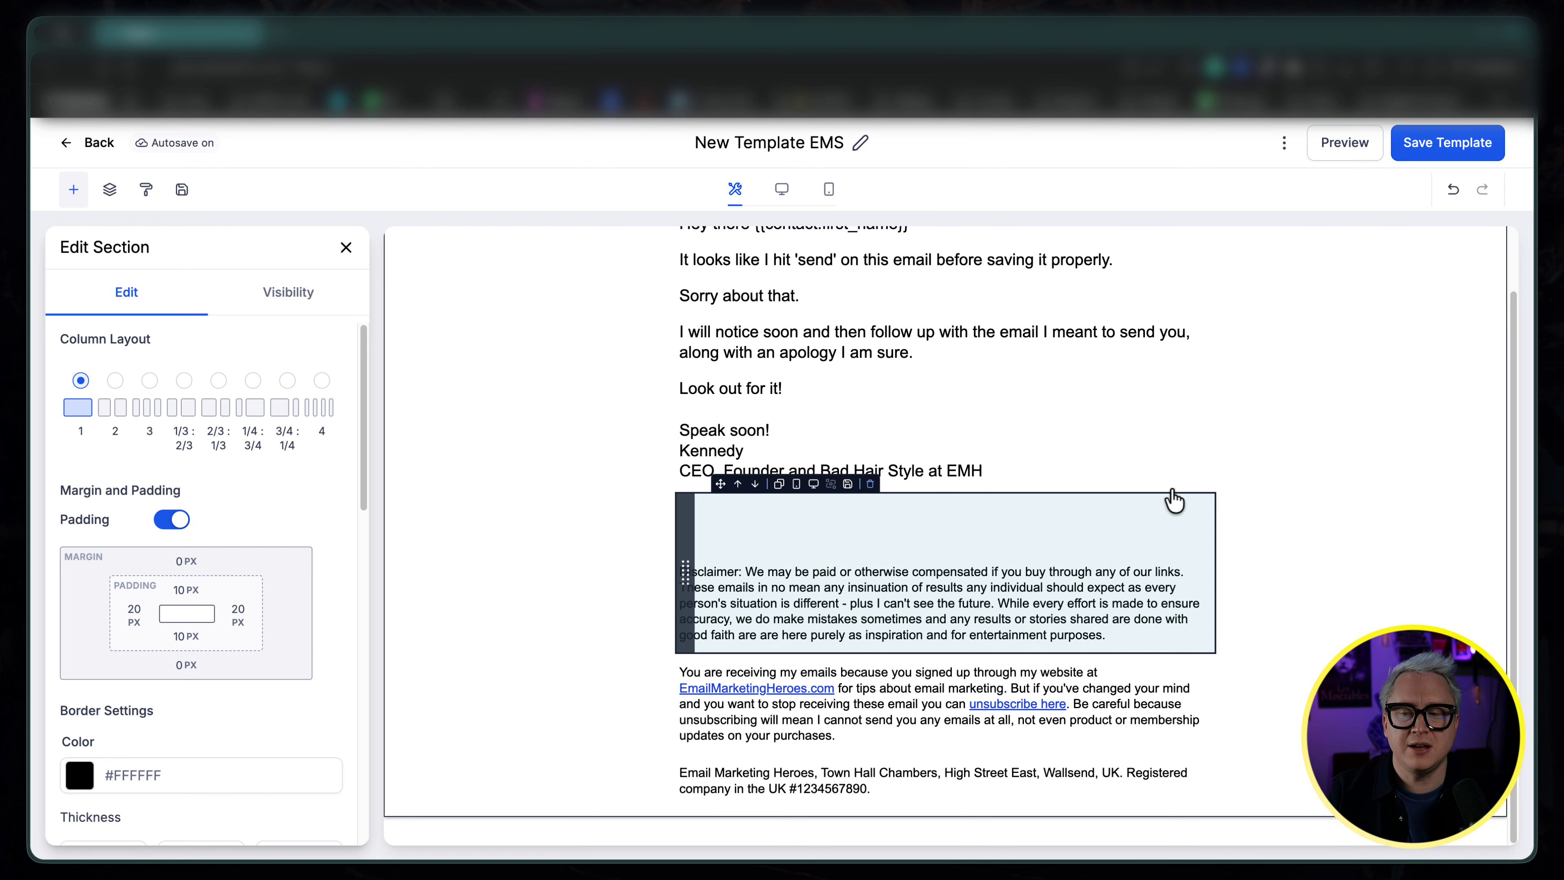
scroll(1353, 586, up, 2)
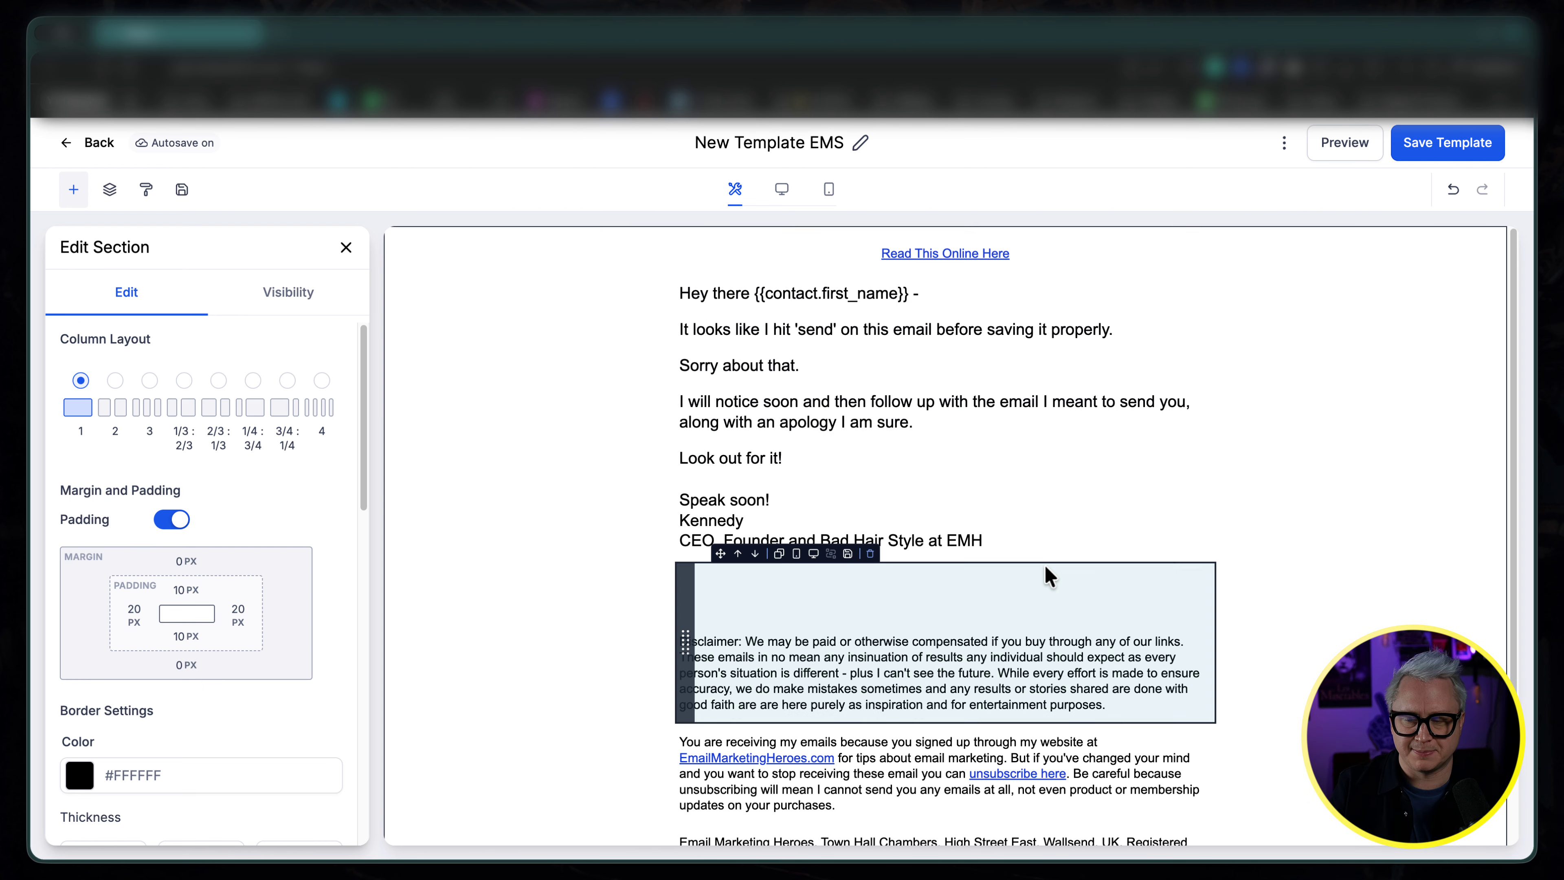
scroll(956, 614, down, 1)
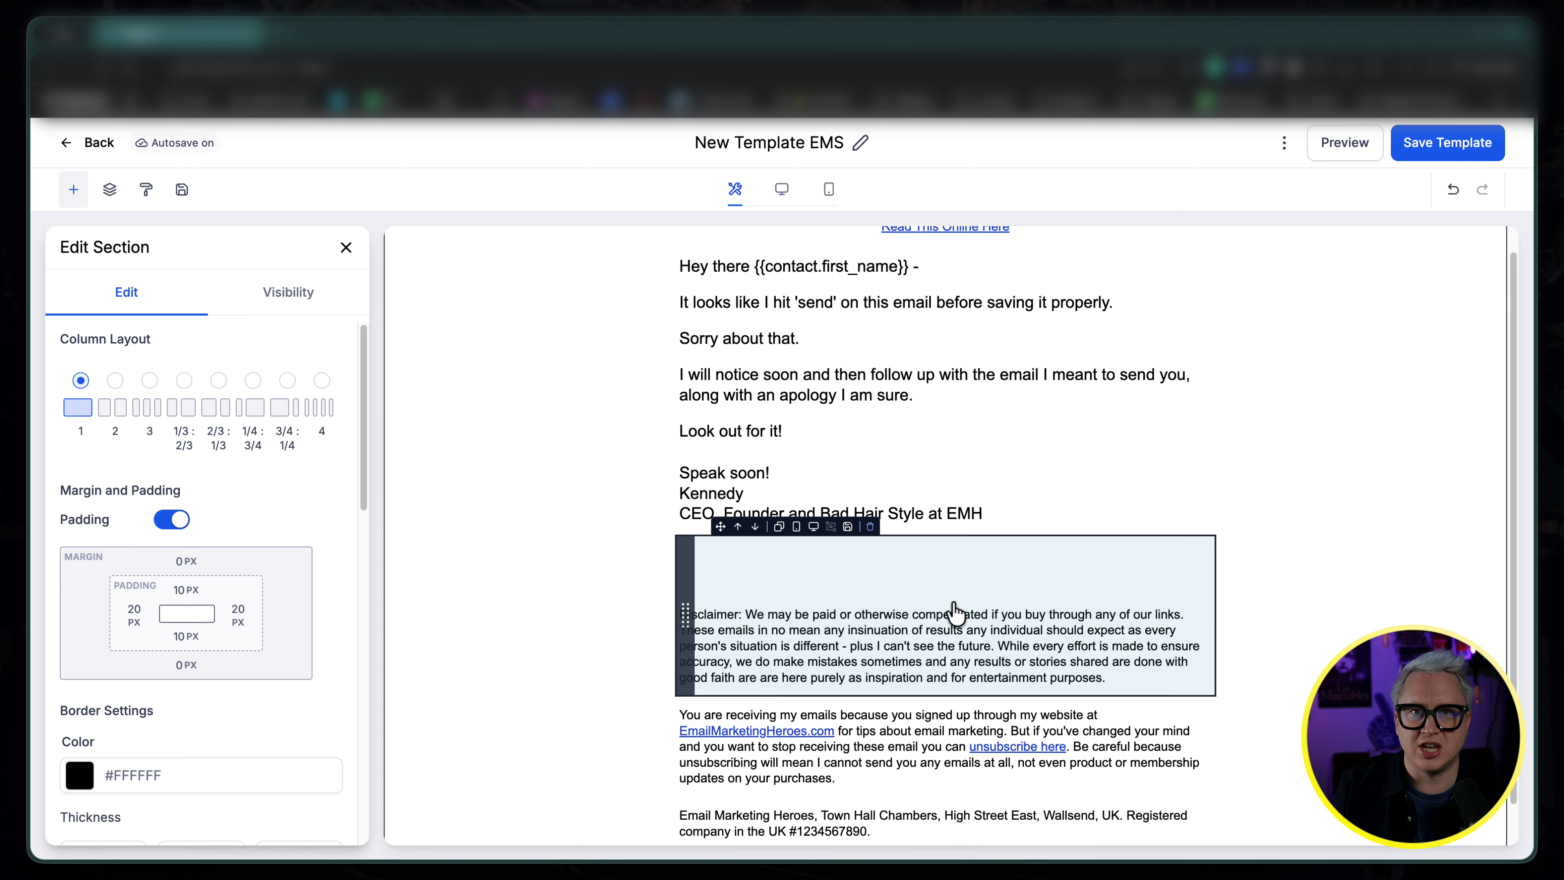
scroll(956, 614, down, 1)
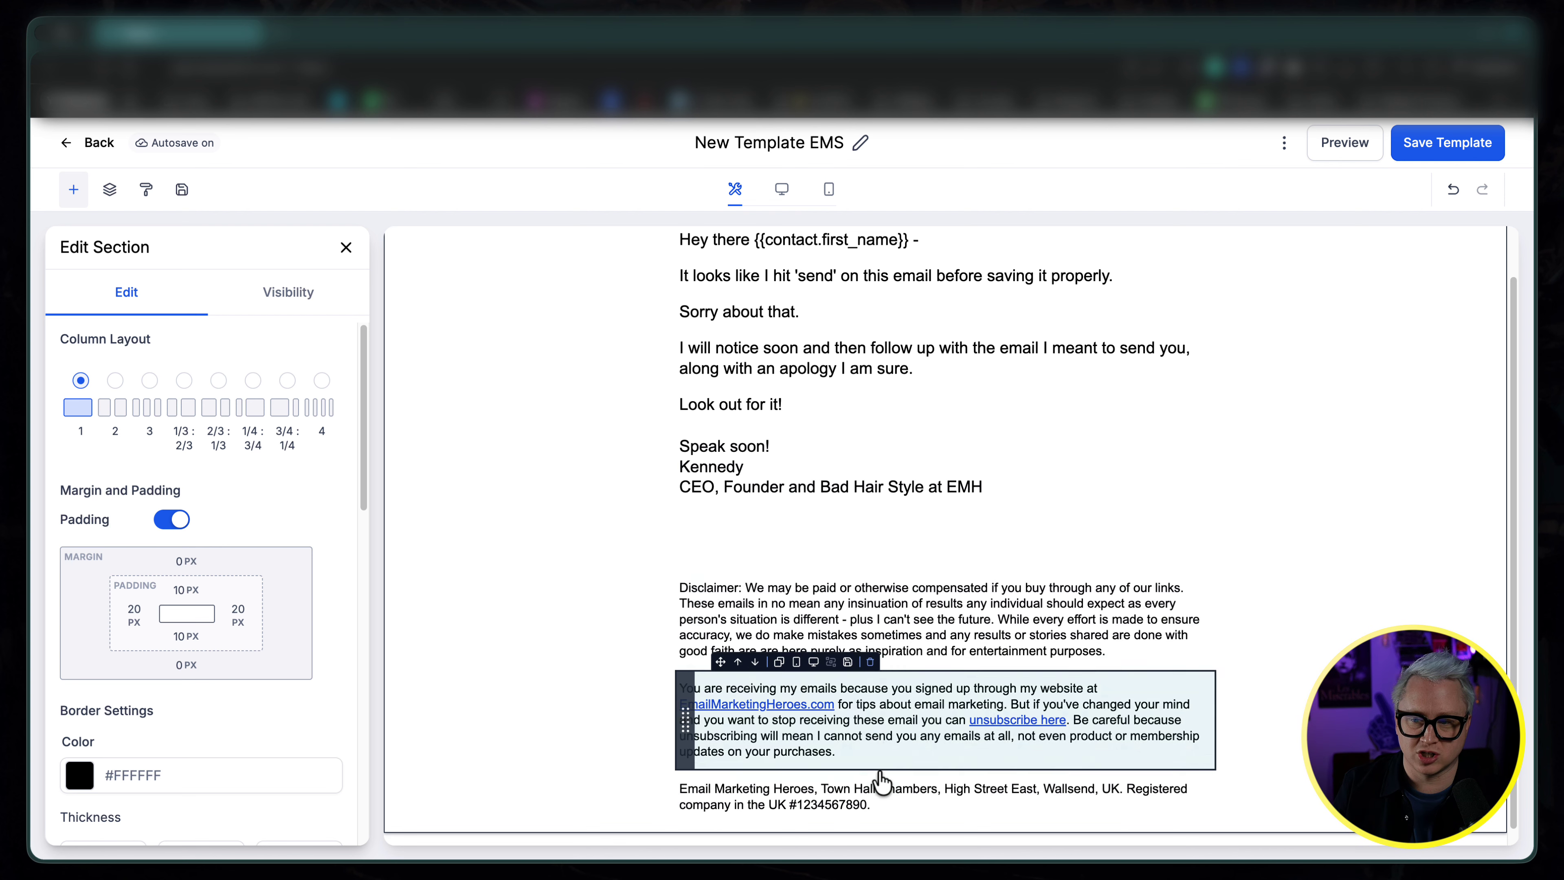
scroll(916, 632, up, 2)
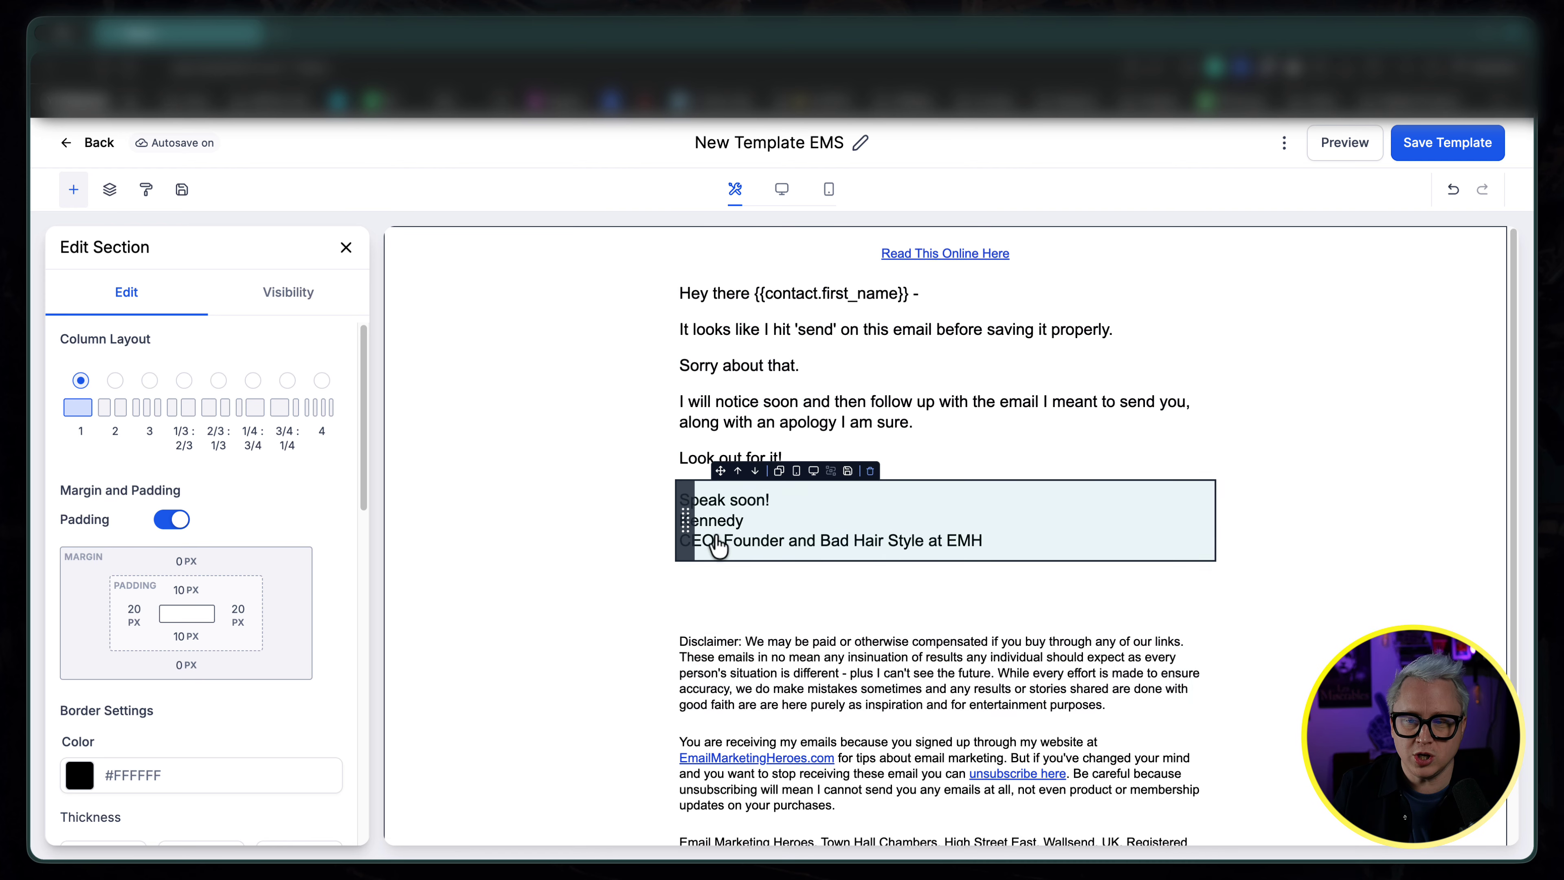
Step: Add an Image element between the email body and the sign-off block
click(767, 532)
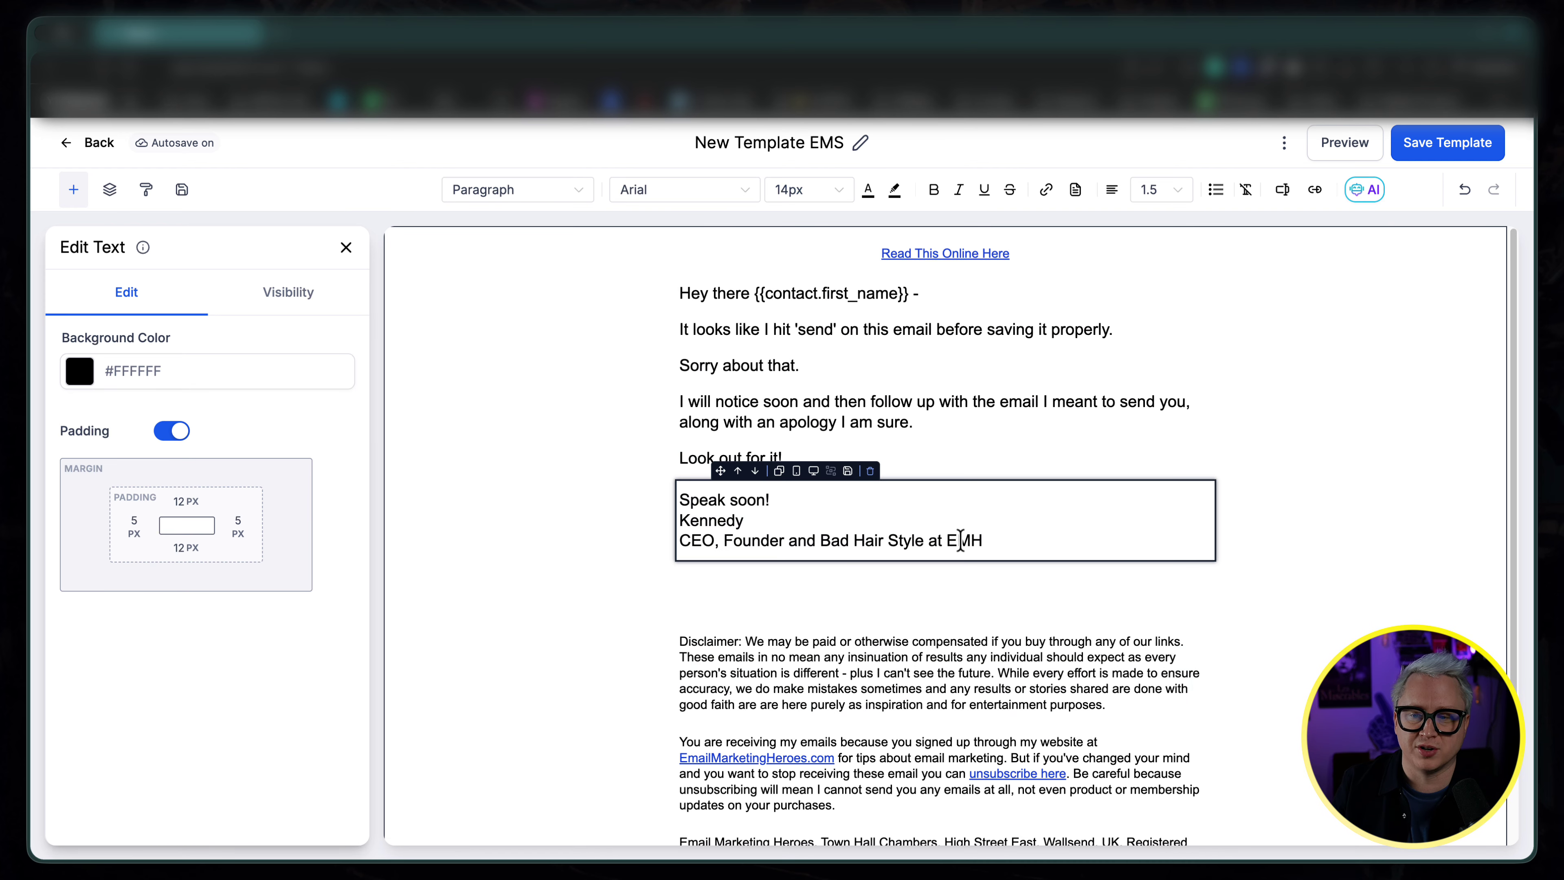
click(993, 542)
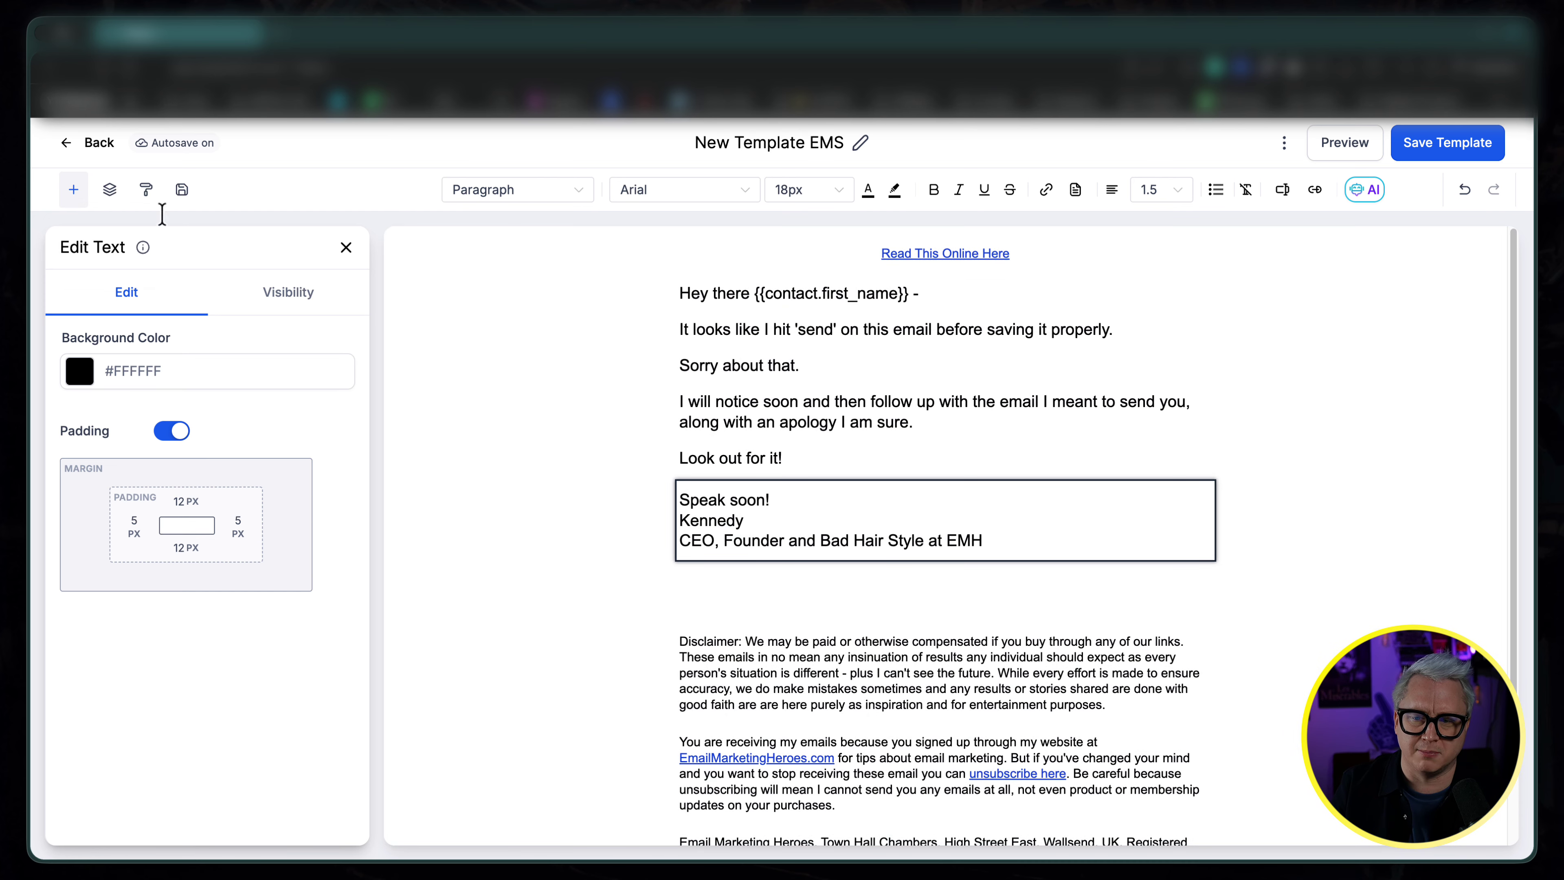
click(73, 201)
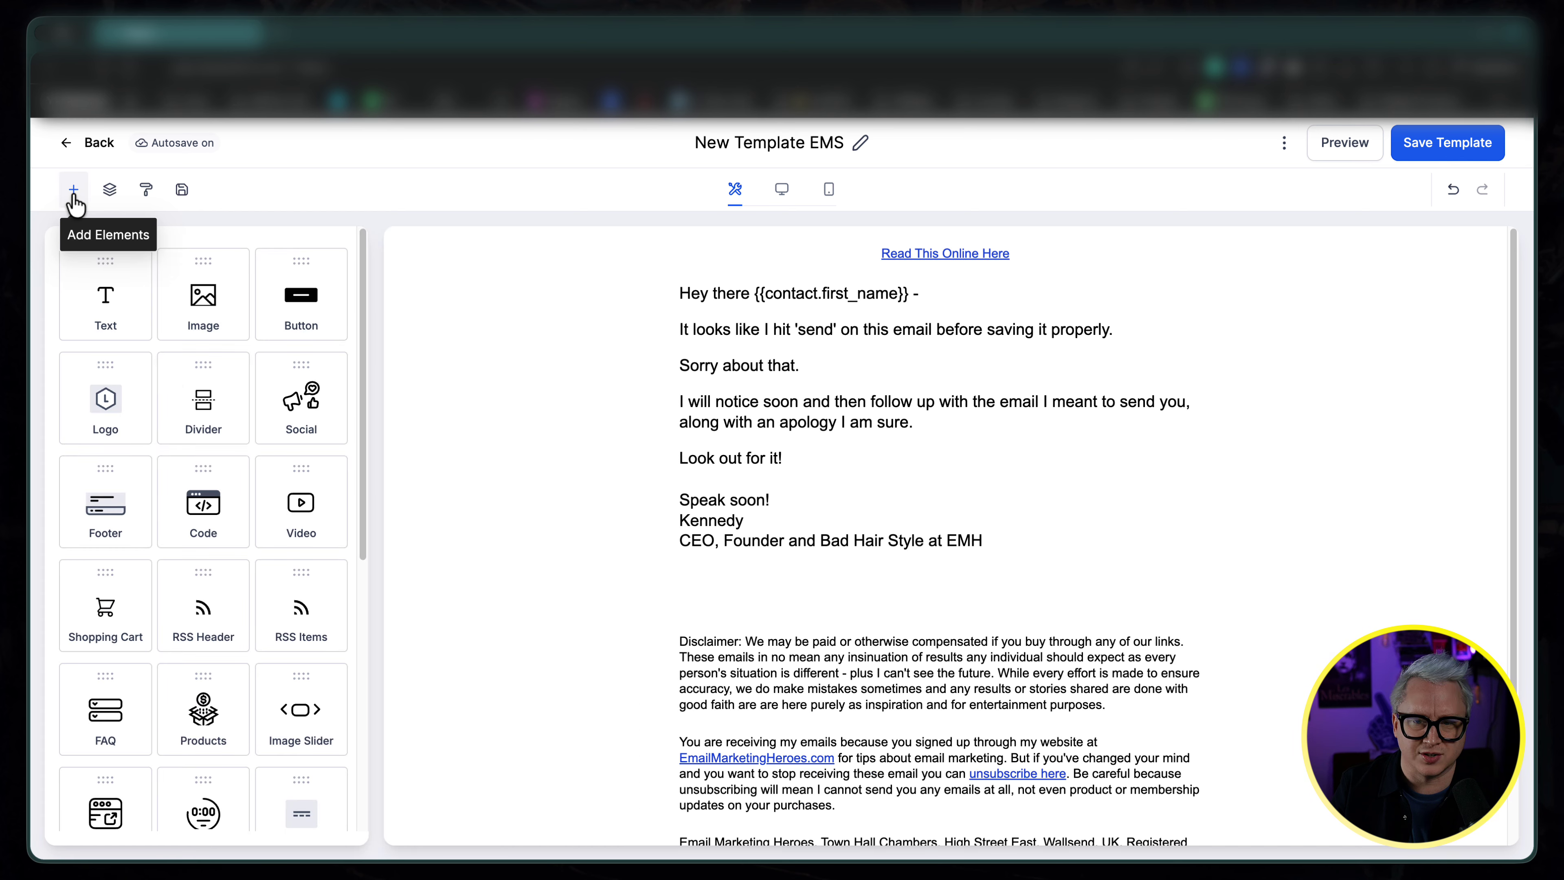
drag(184, 300, 625, 542)
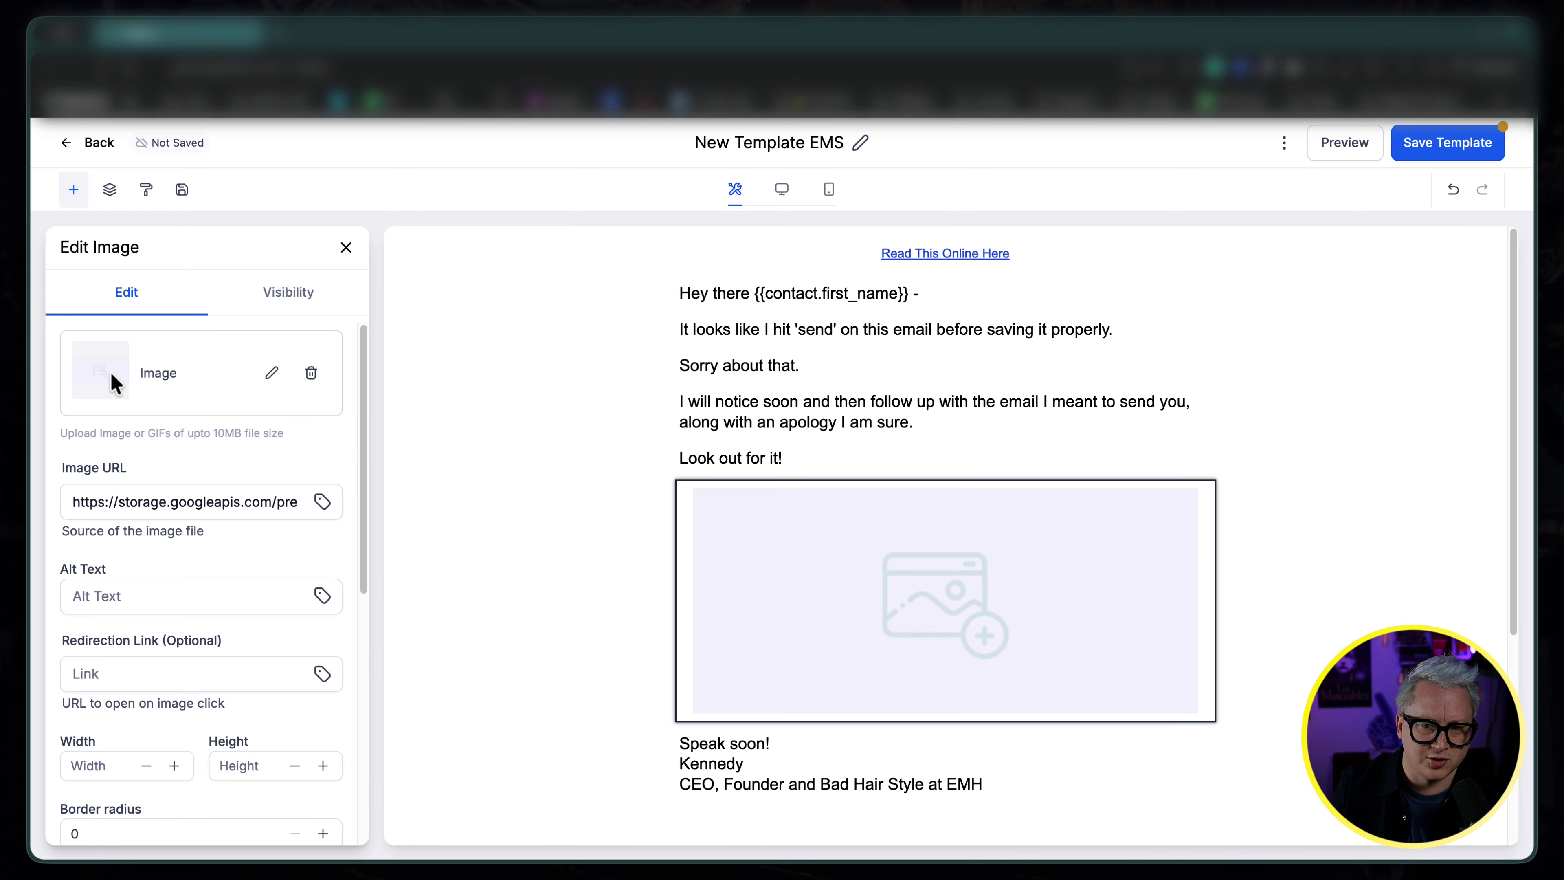
Step: Upload KENNEDY.jpg from the Downloads folder to the media storage and use it as the Image element's picture
click(269, 374)
click(259, 335)
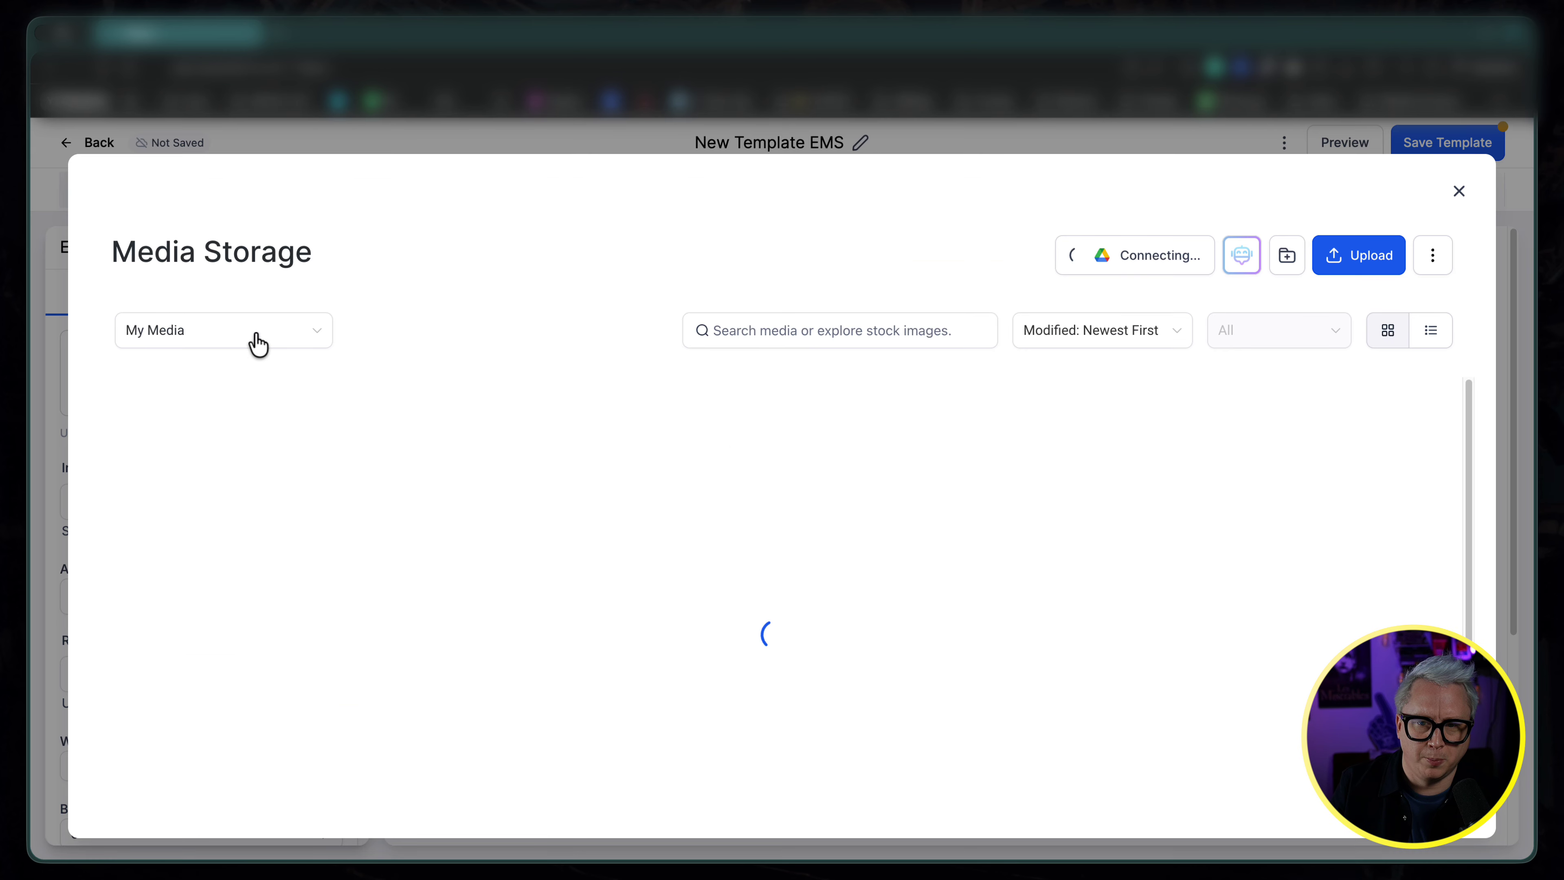
scroll(431, 540, down, 4)
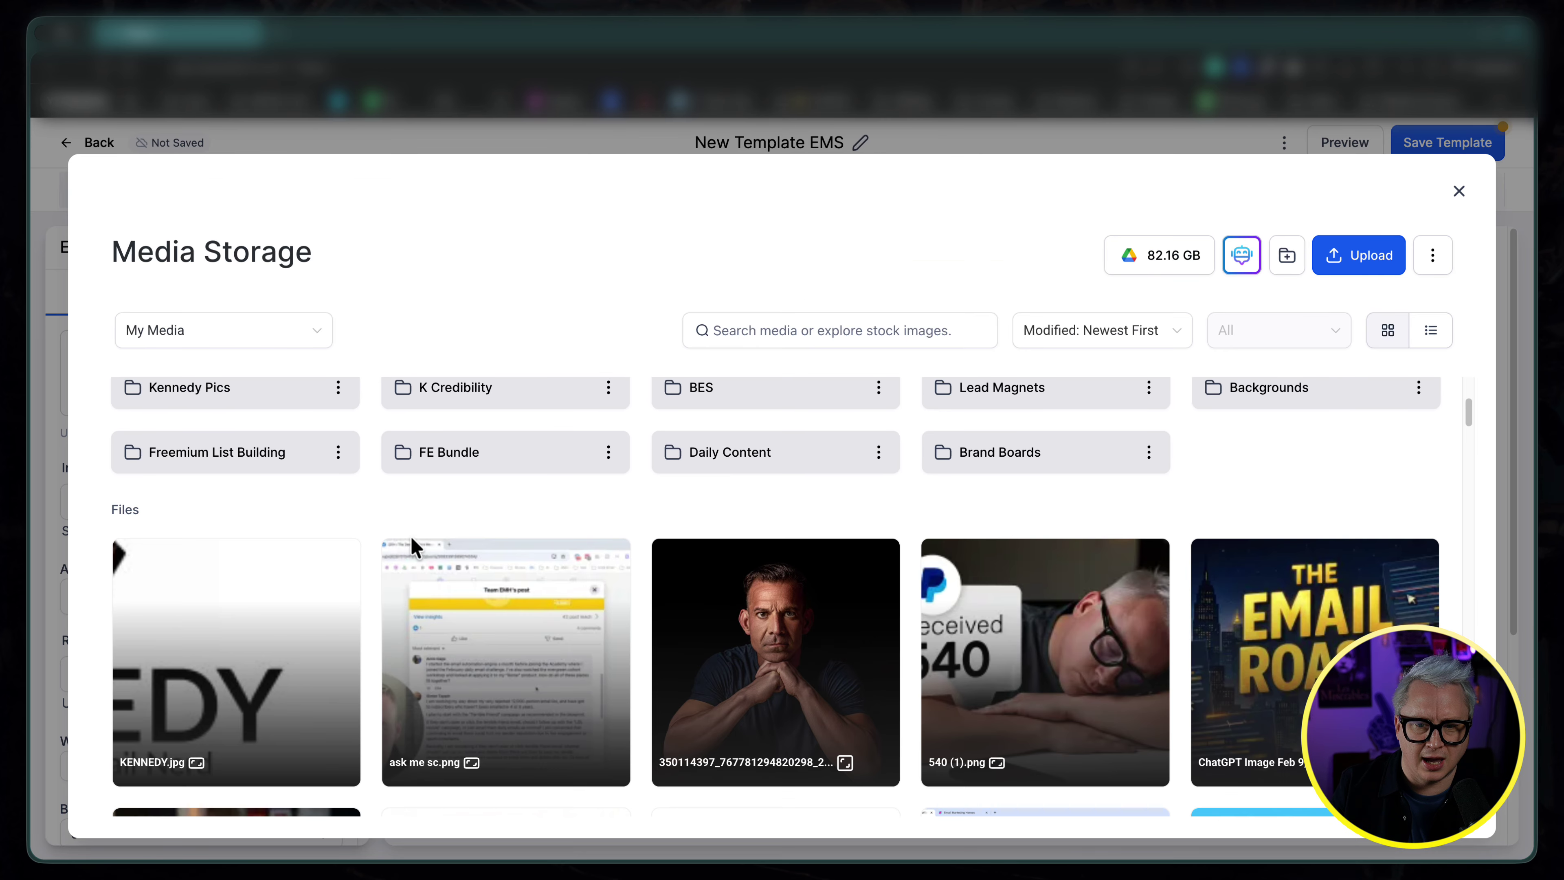
click(254, 680)
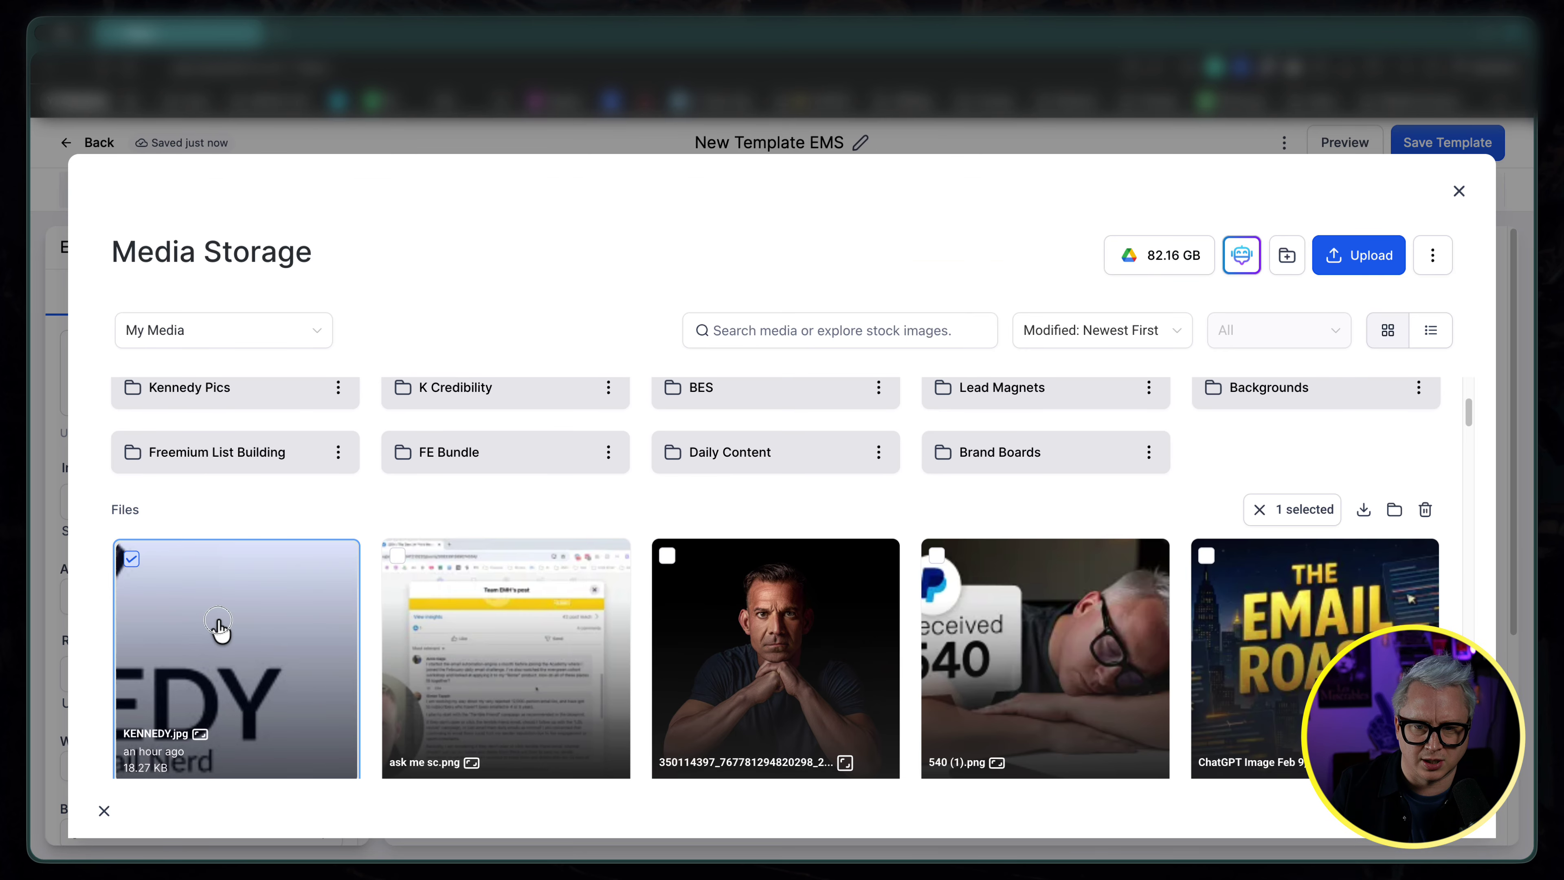
click(136, 559)
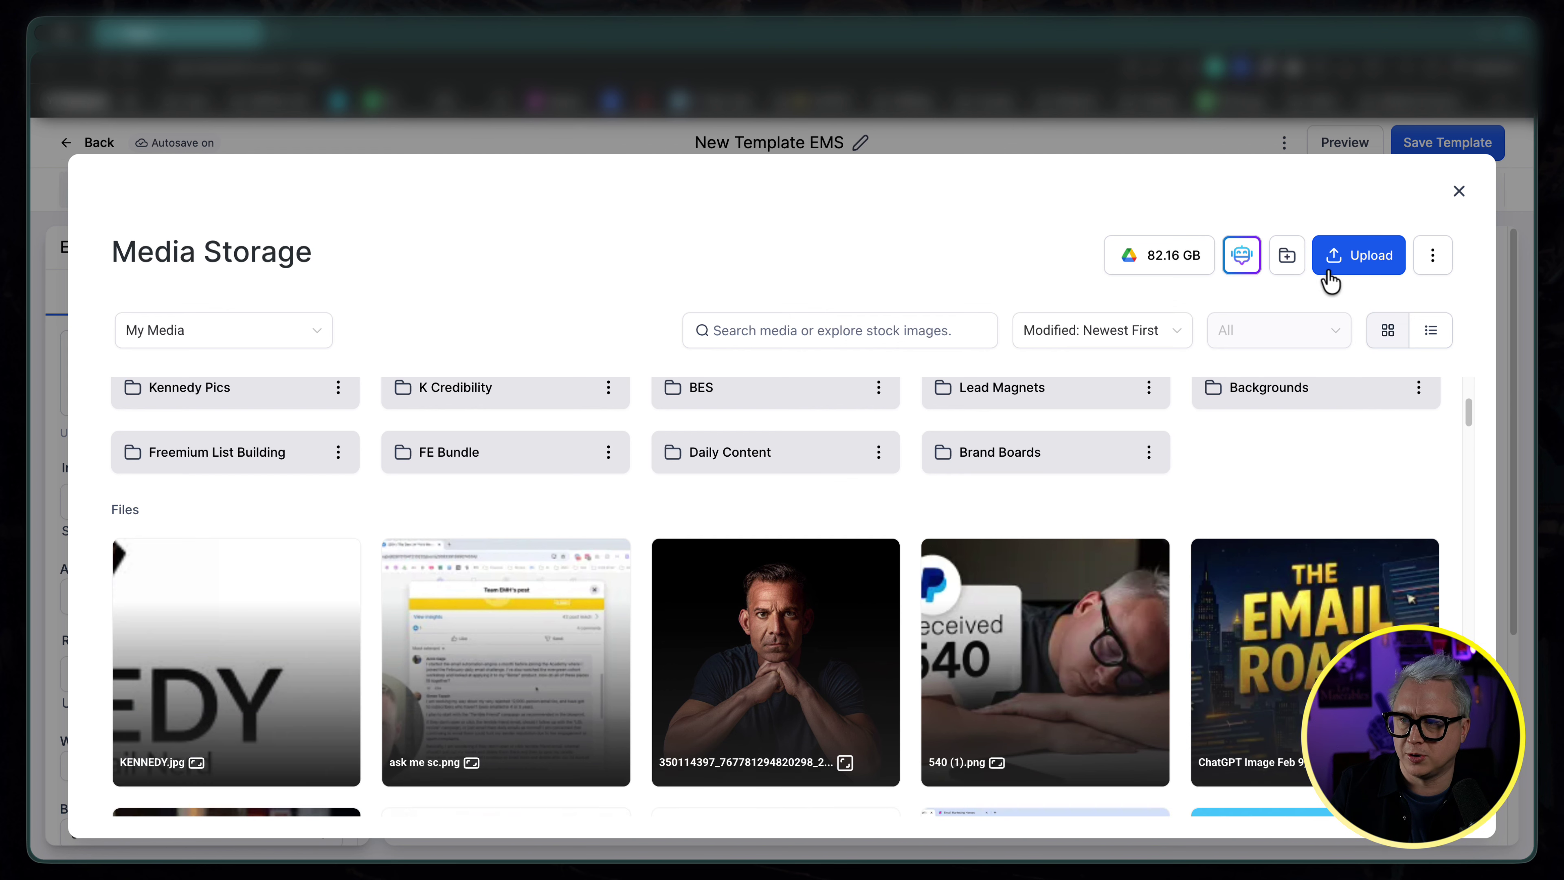
click(1362, 272)
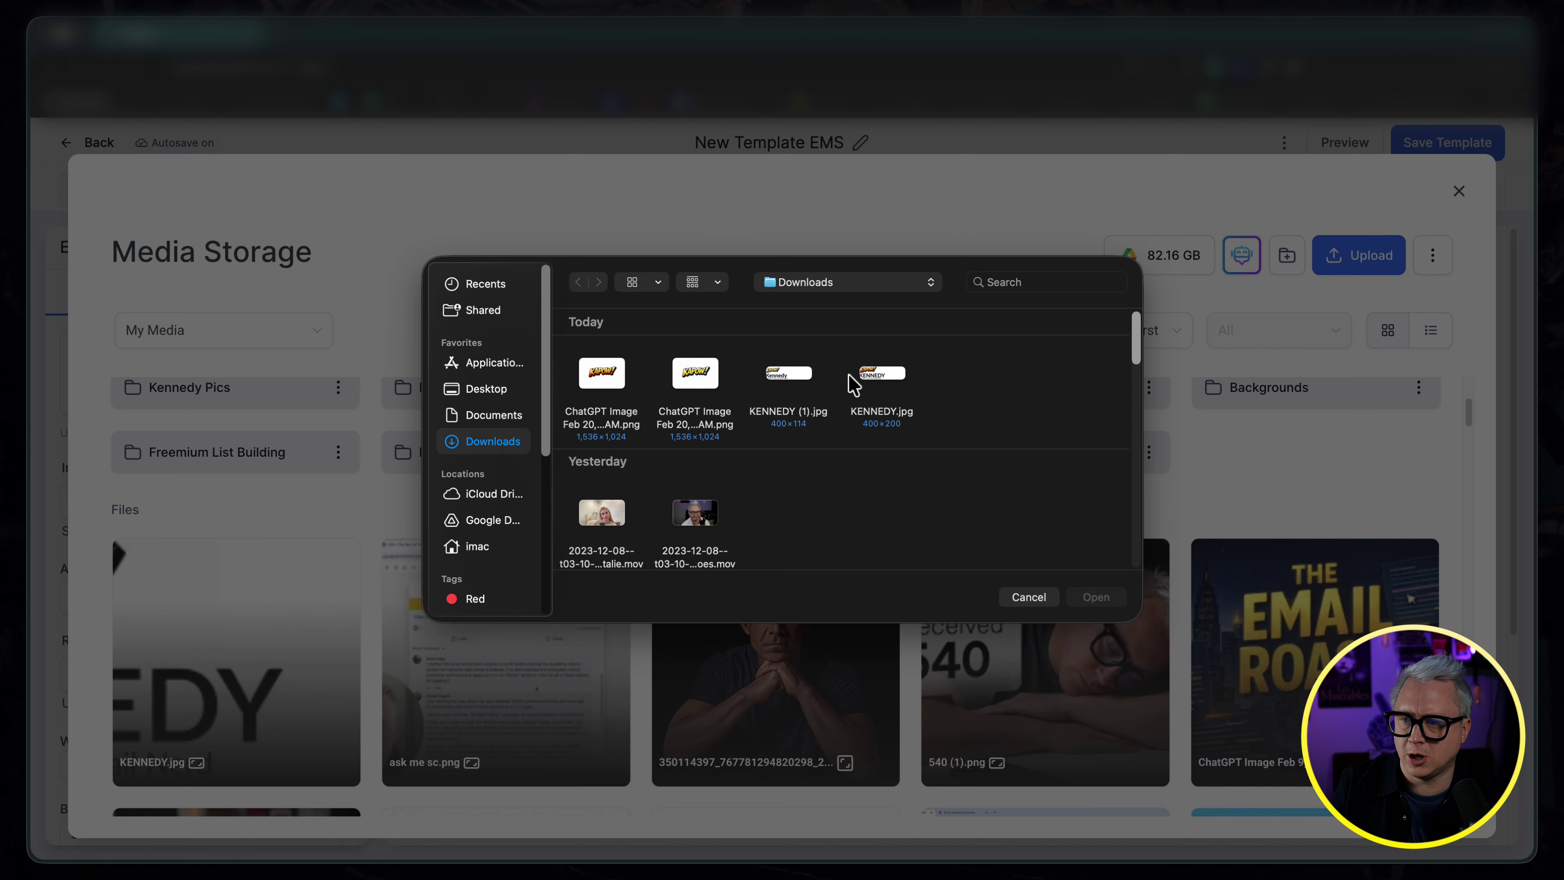
click(882, 375)
click(1096, 597)
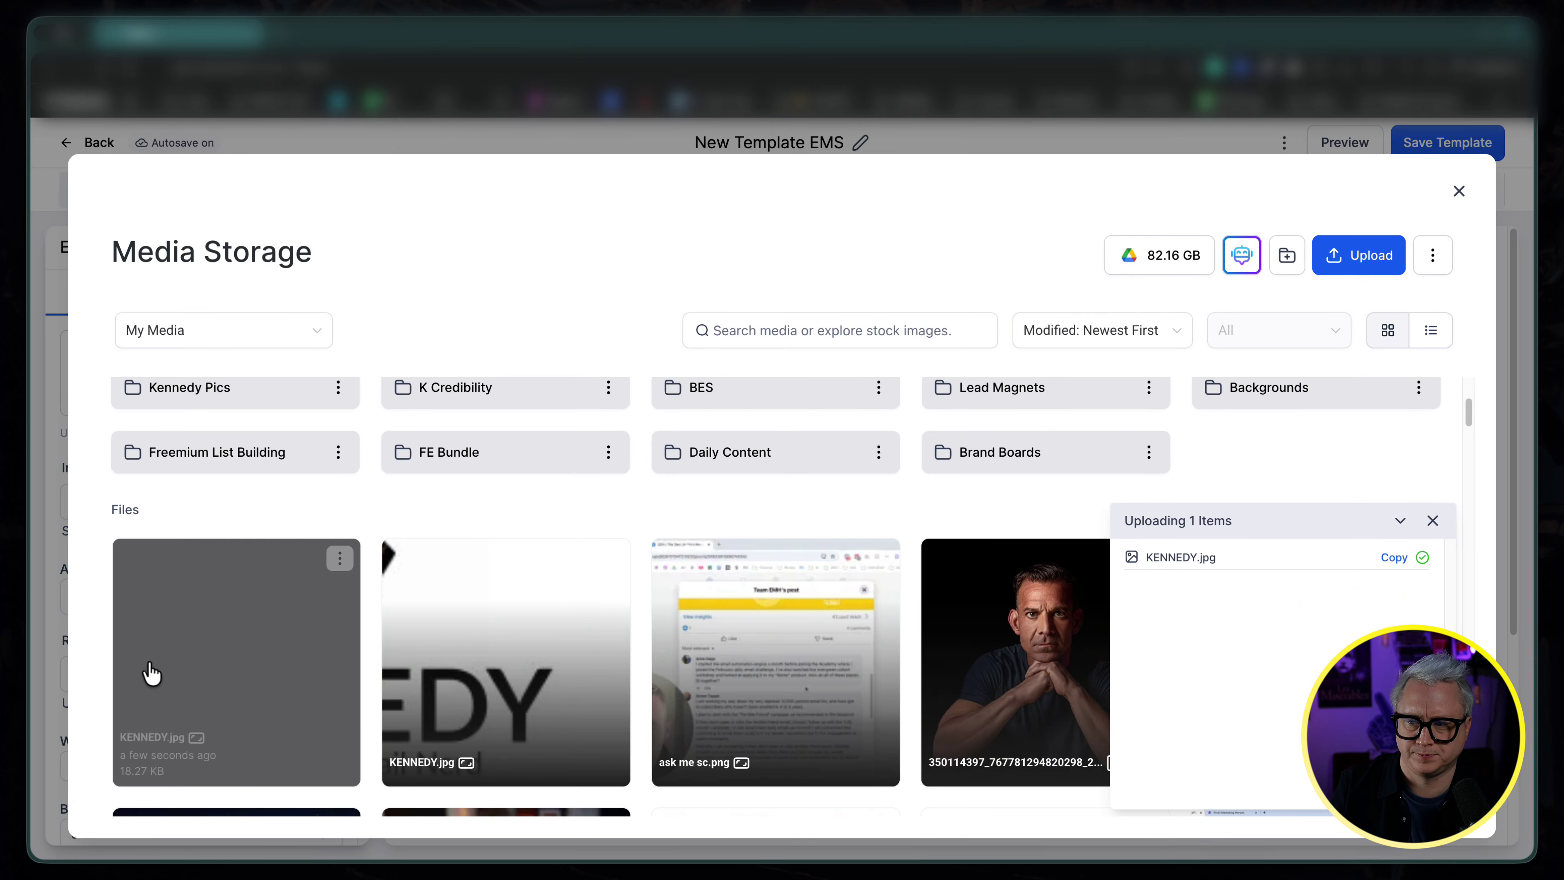
click(213, 659)
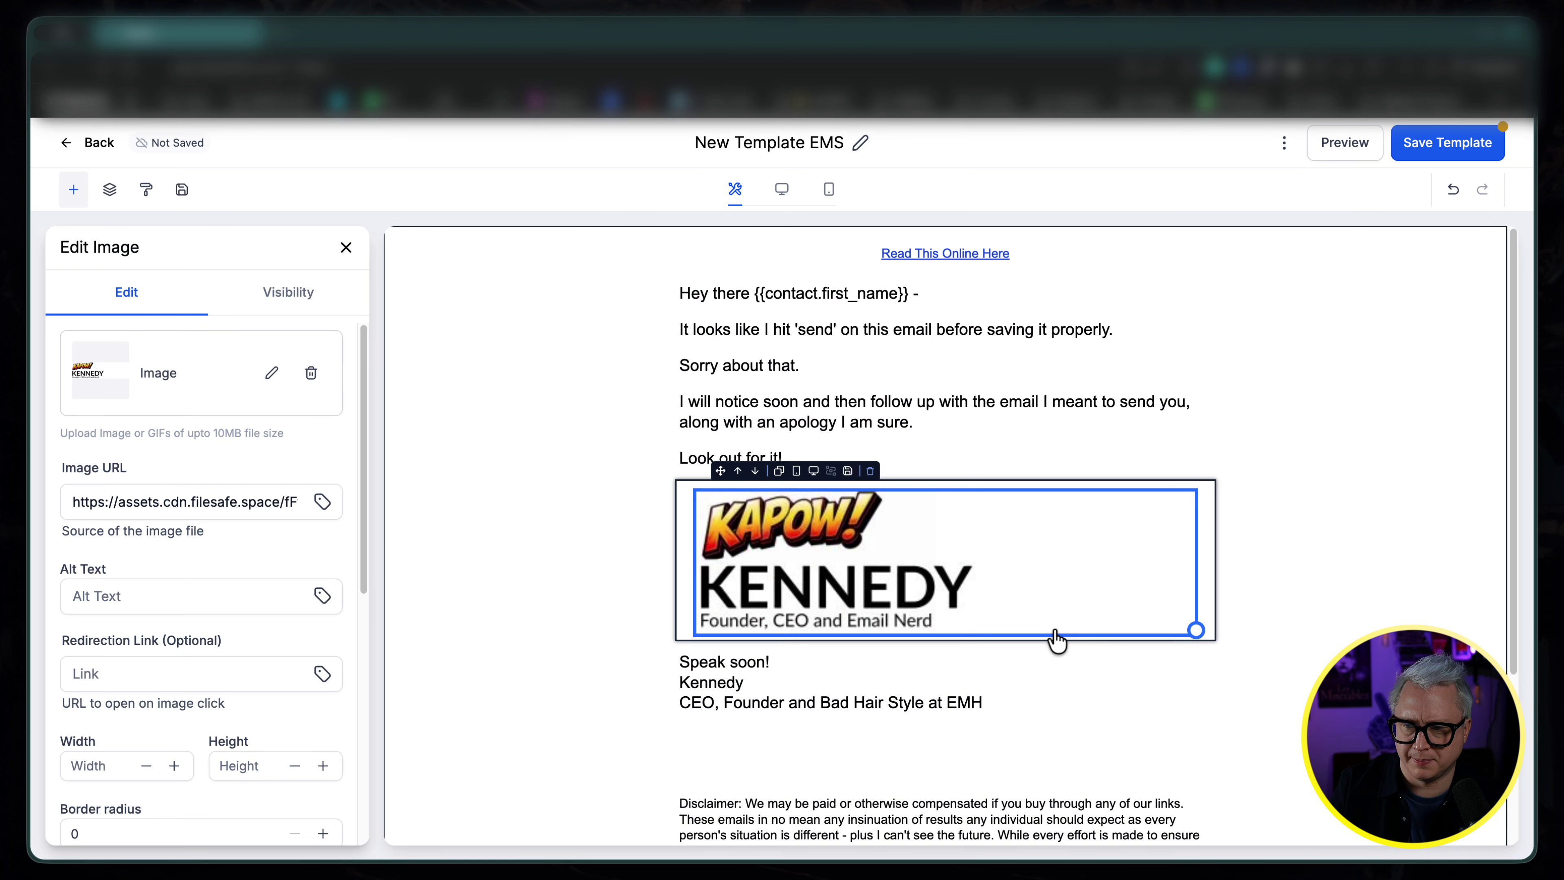
Step: Shrink the signature image to about 271 by 77 and align it left in its block
drag(1197, 630, 960, 576)
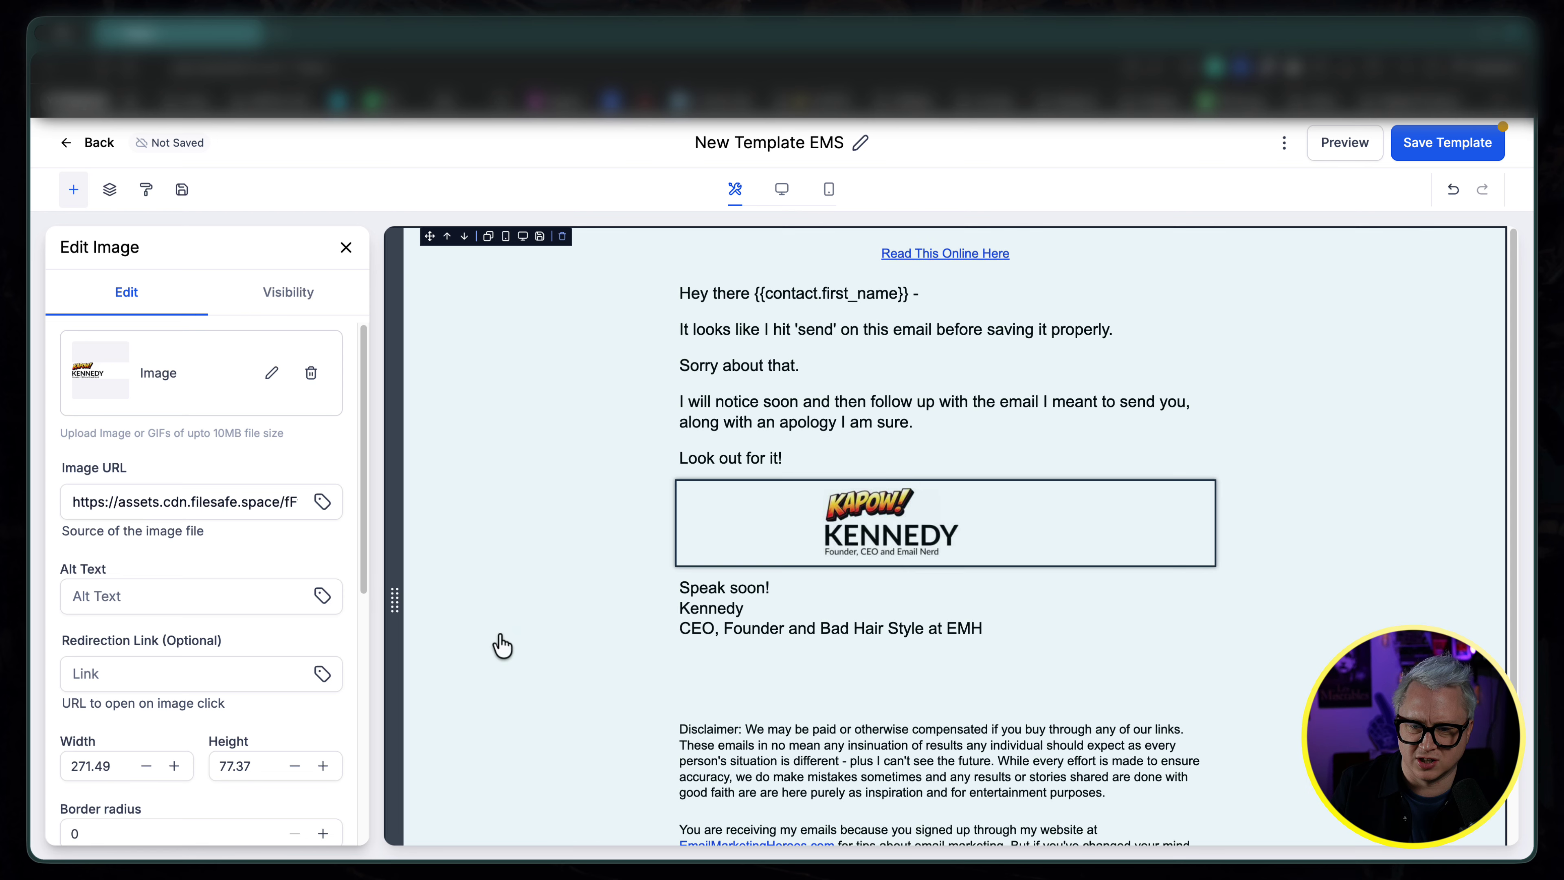
scroll(170, 726, down, 5)
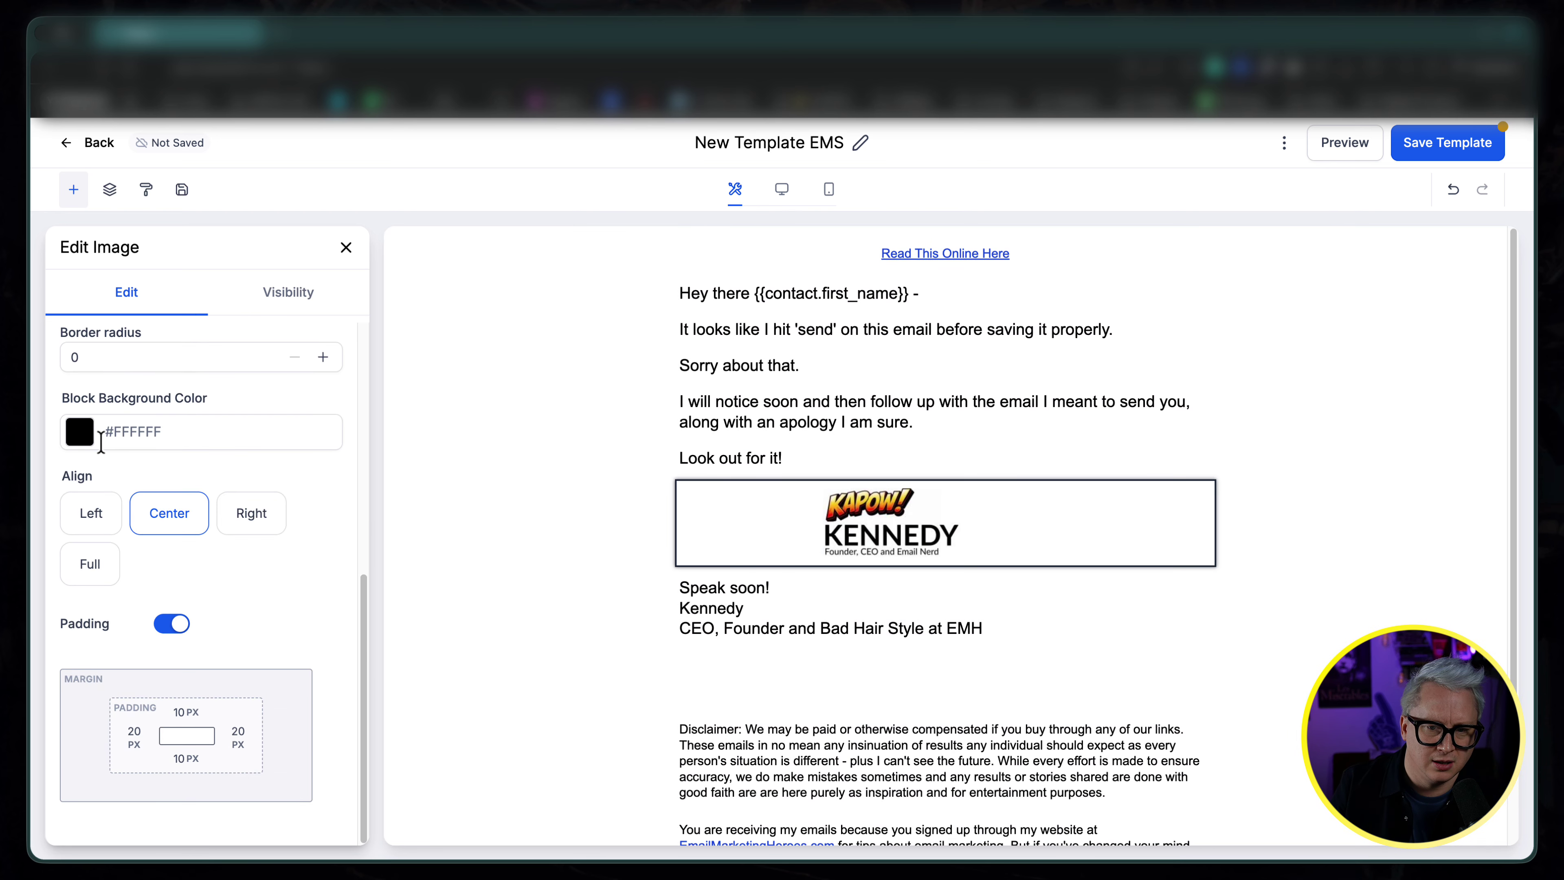
click(80, 520)
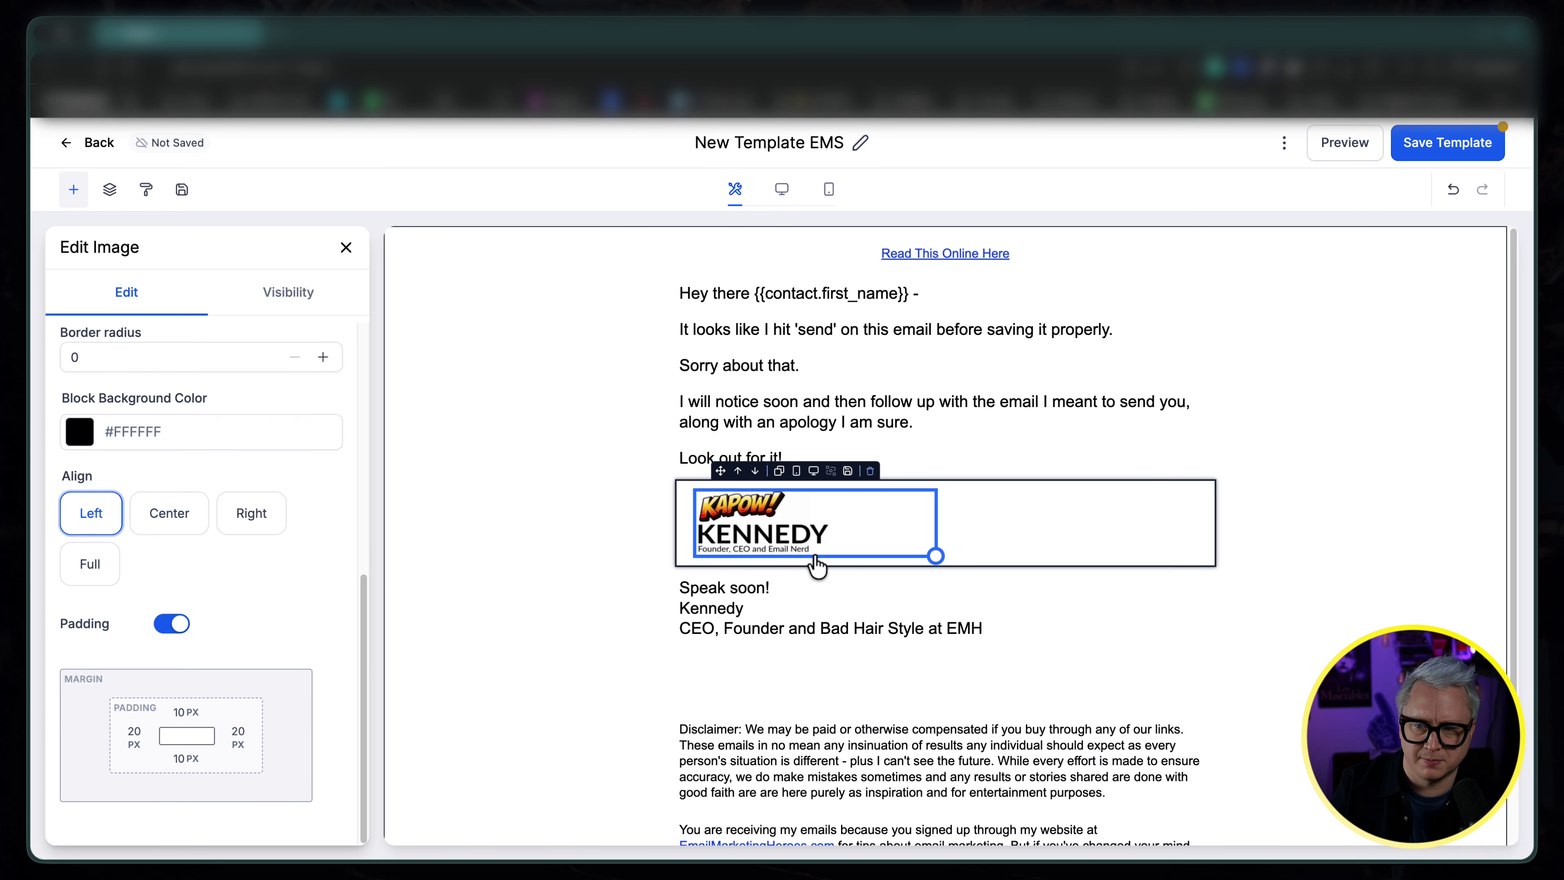
Step: Set the left padding of the signature image block to 5 px
click(134, 736)
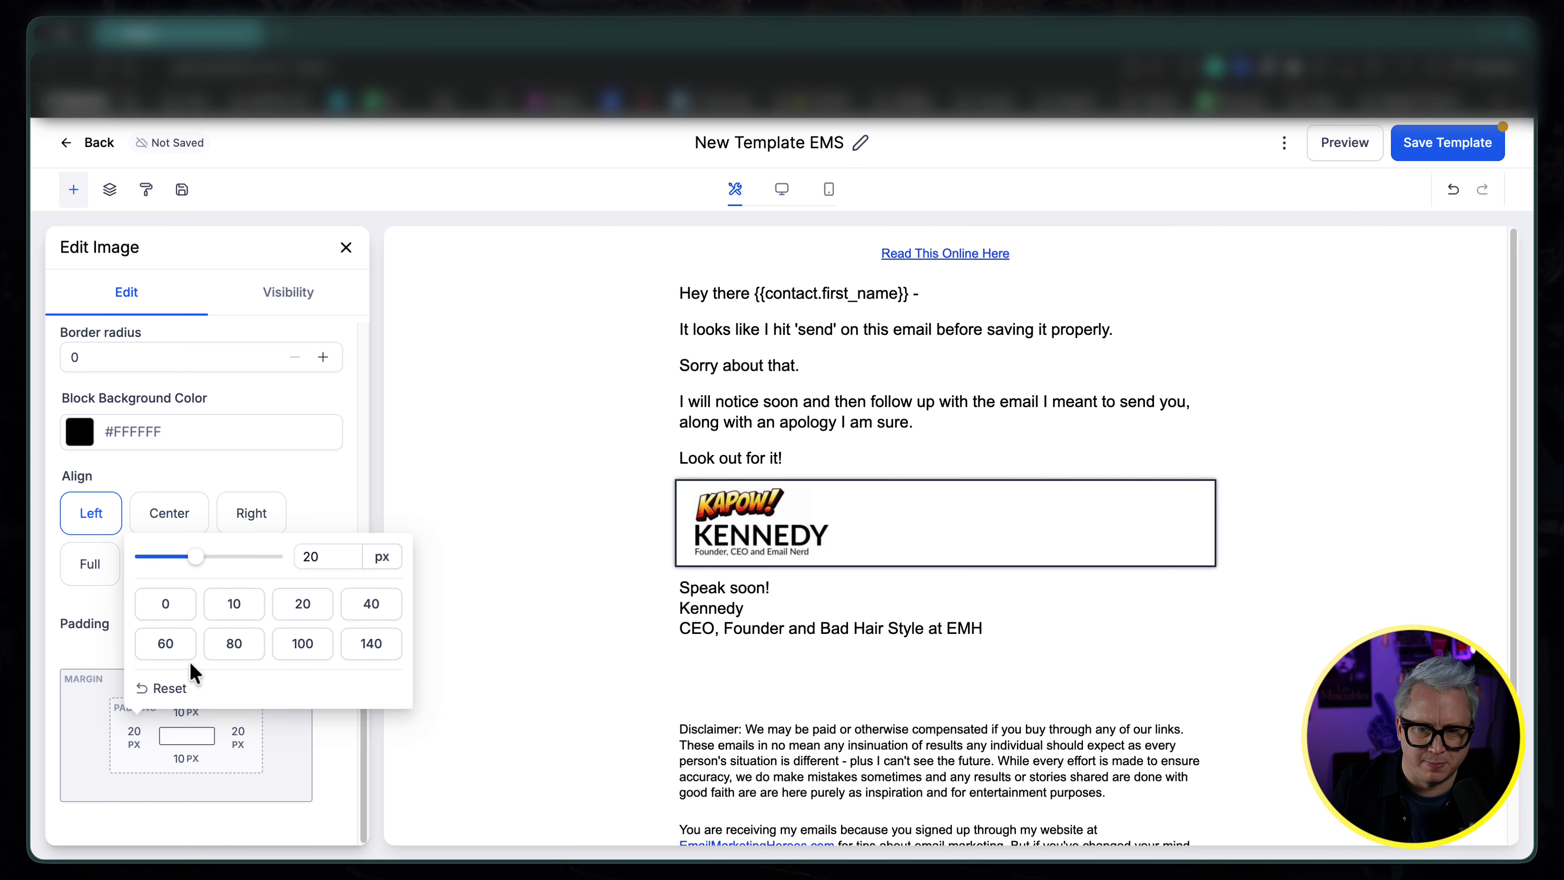
click(165, 604)
double_click(303, 558)
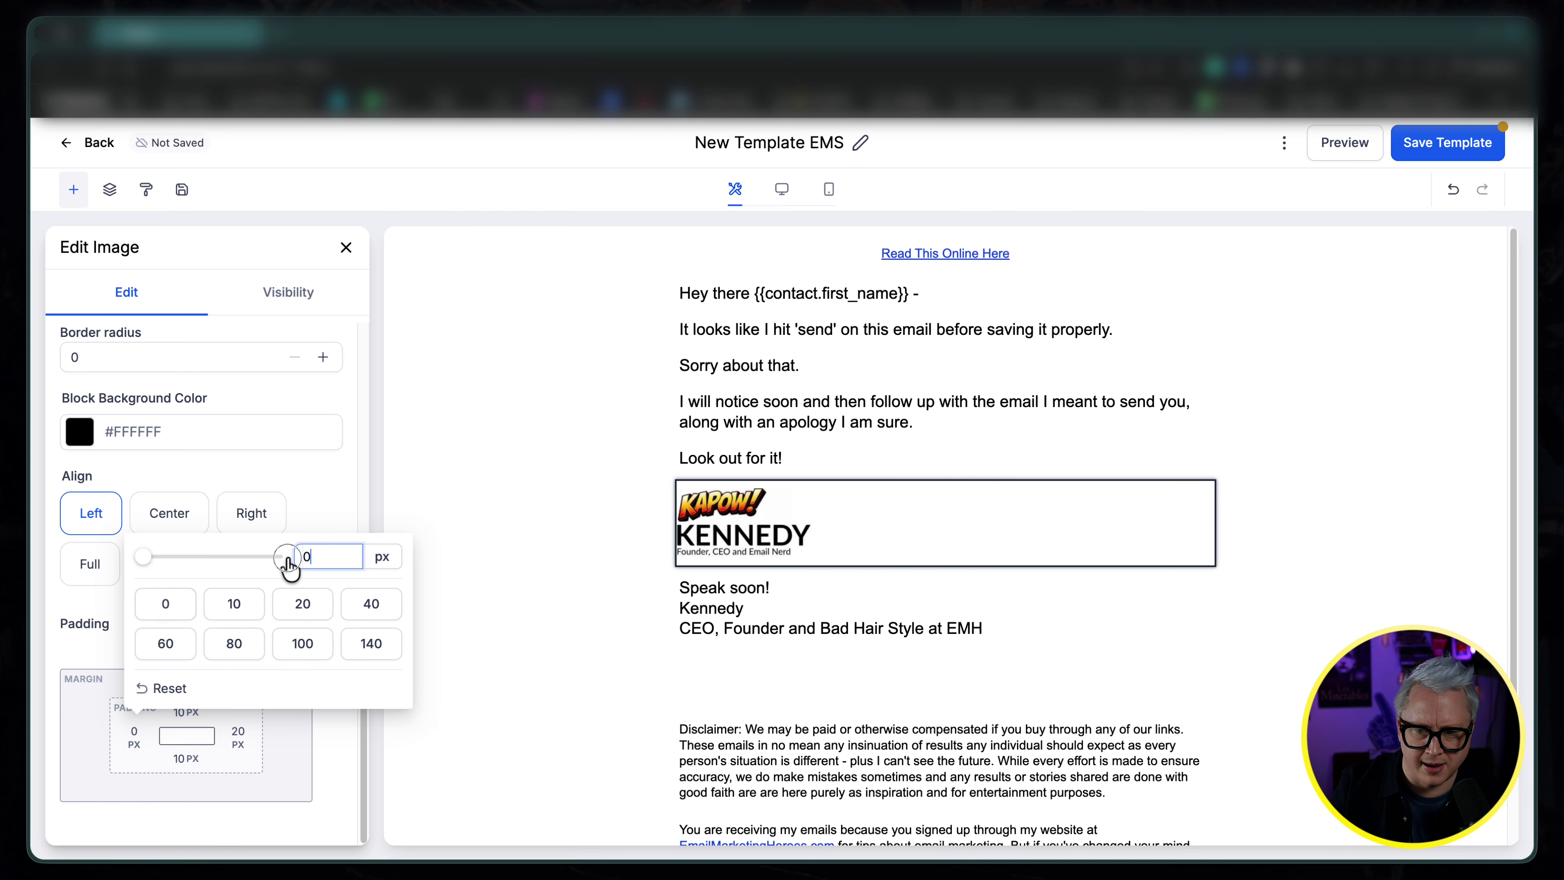
text(5)
click(305, 518)
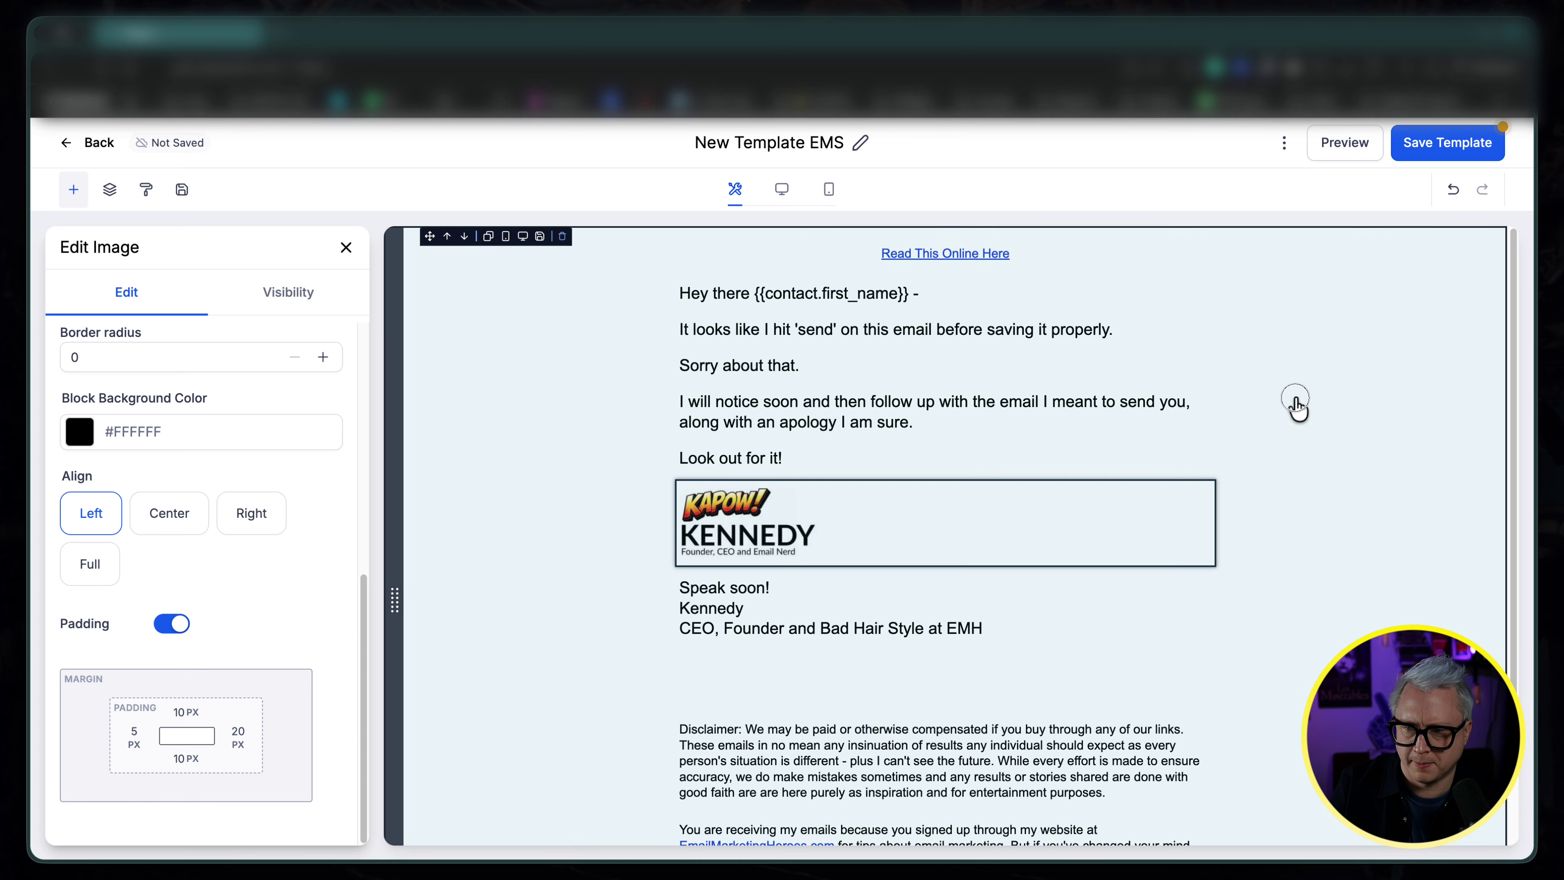
click(1297, 409)
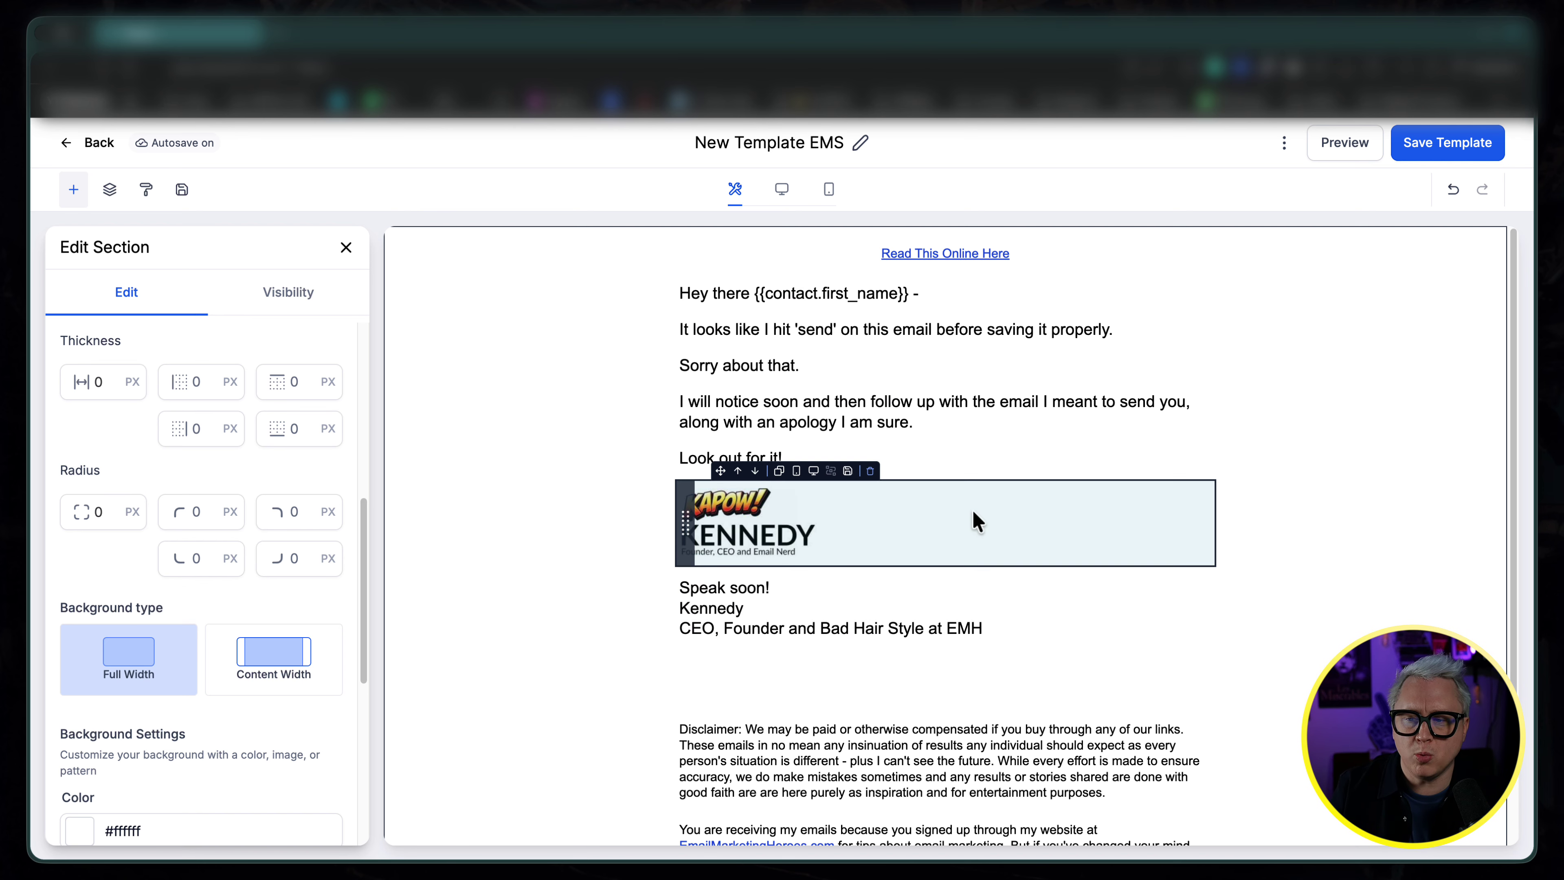
click(978, 521)
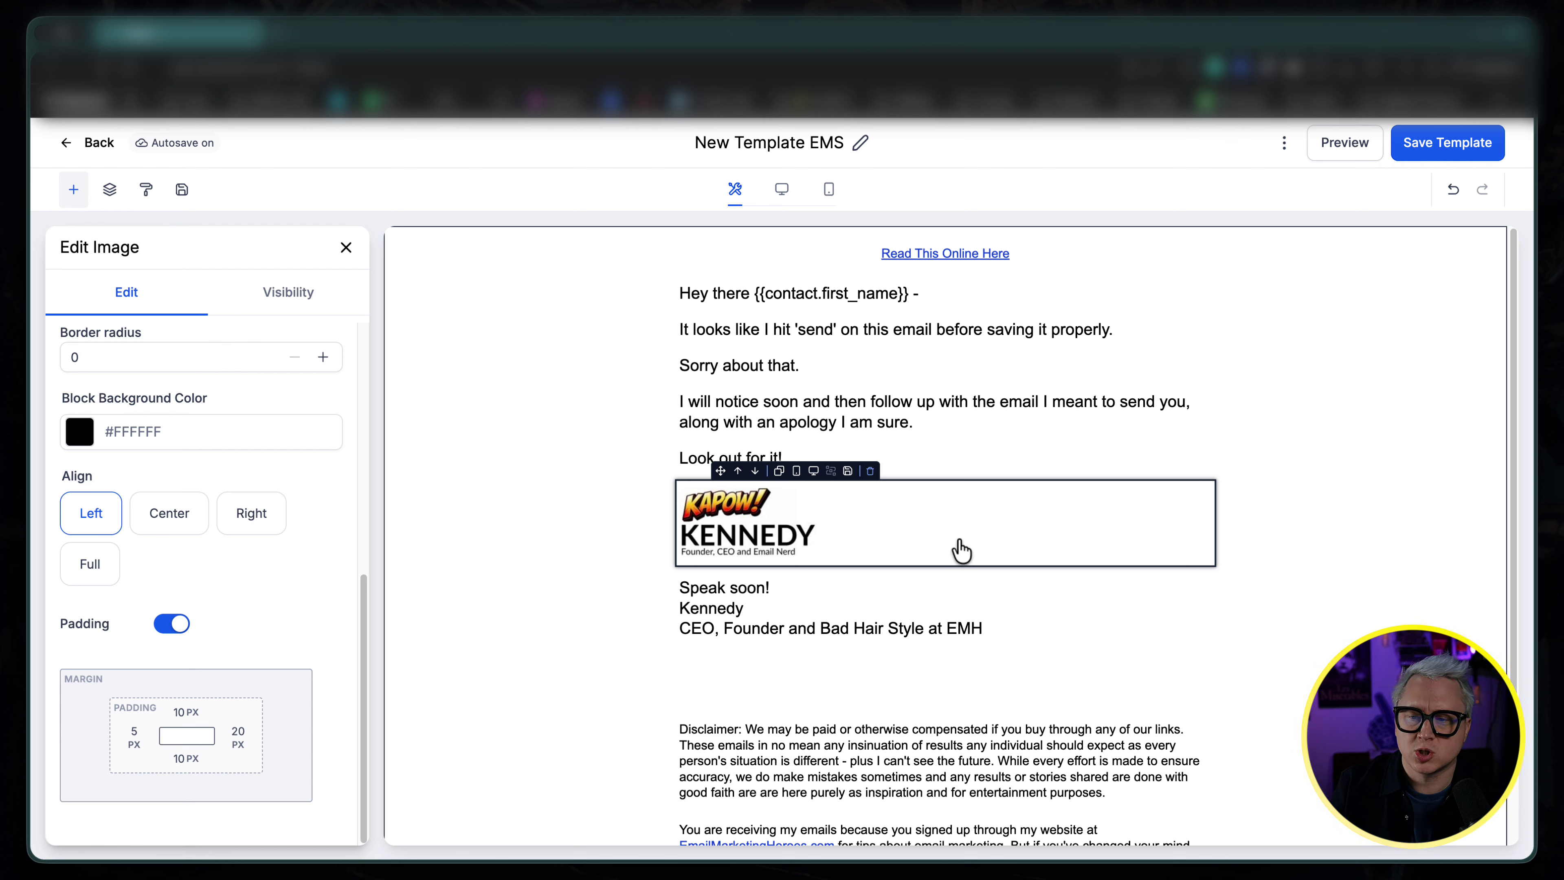
click(936, 392)
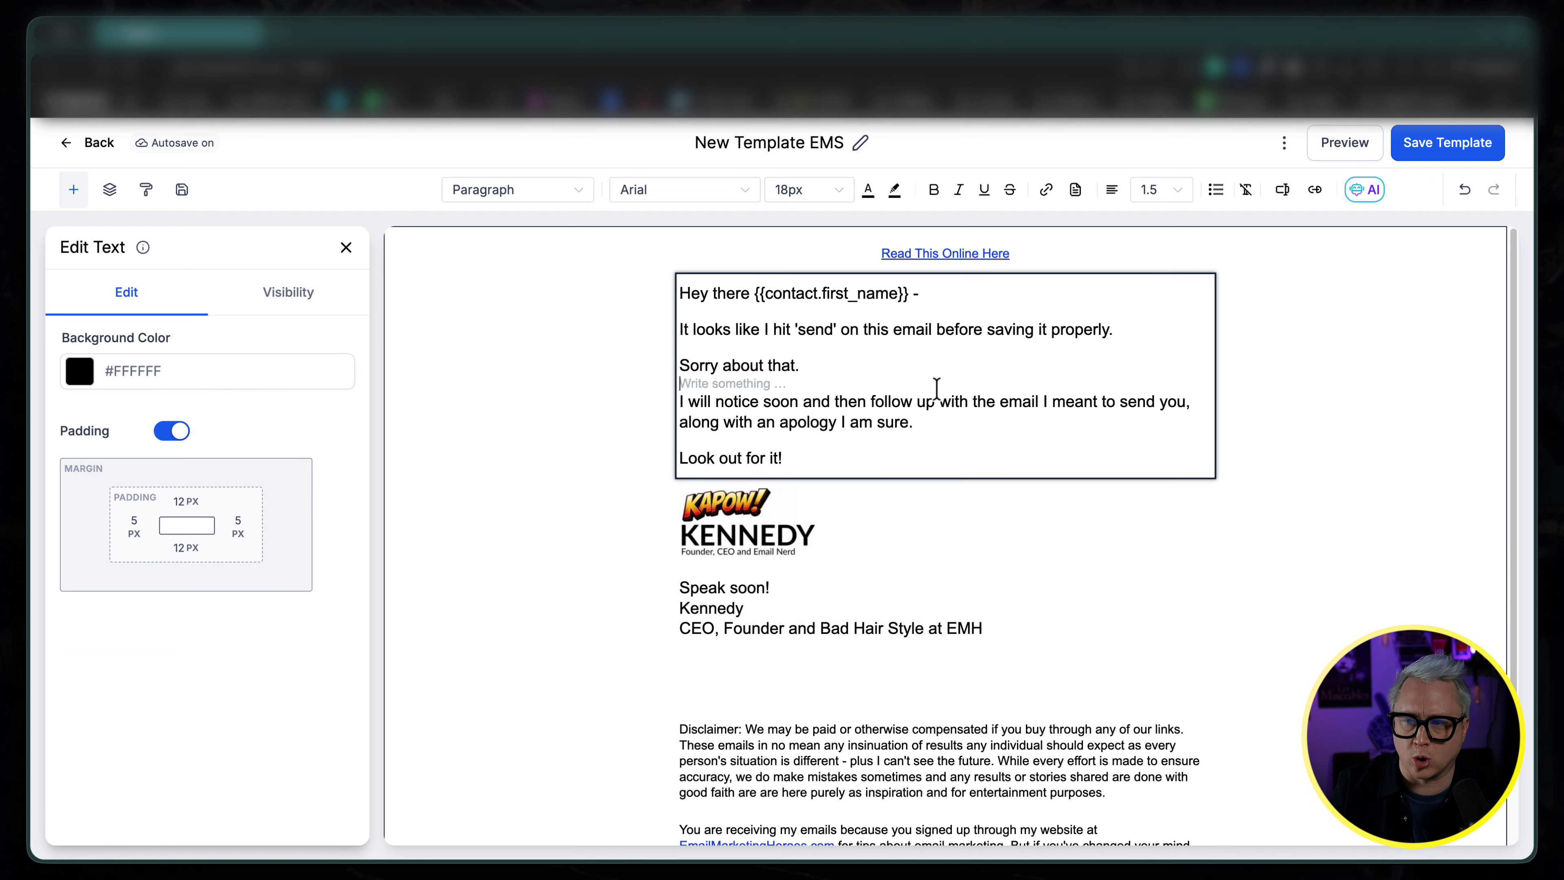
Step: Save the signature image block as a reusable element and rename the saved item Kapow Signature
click(1004, 538)
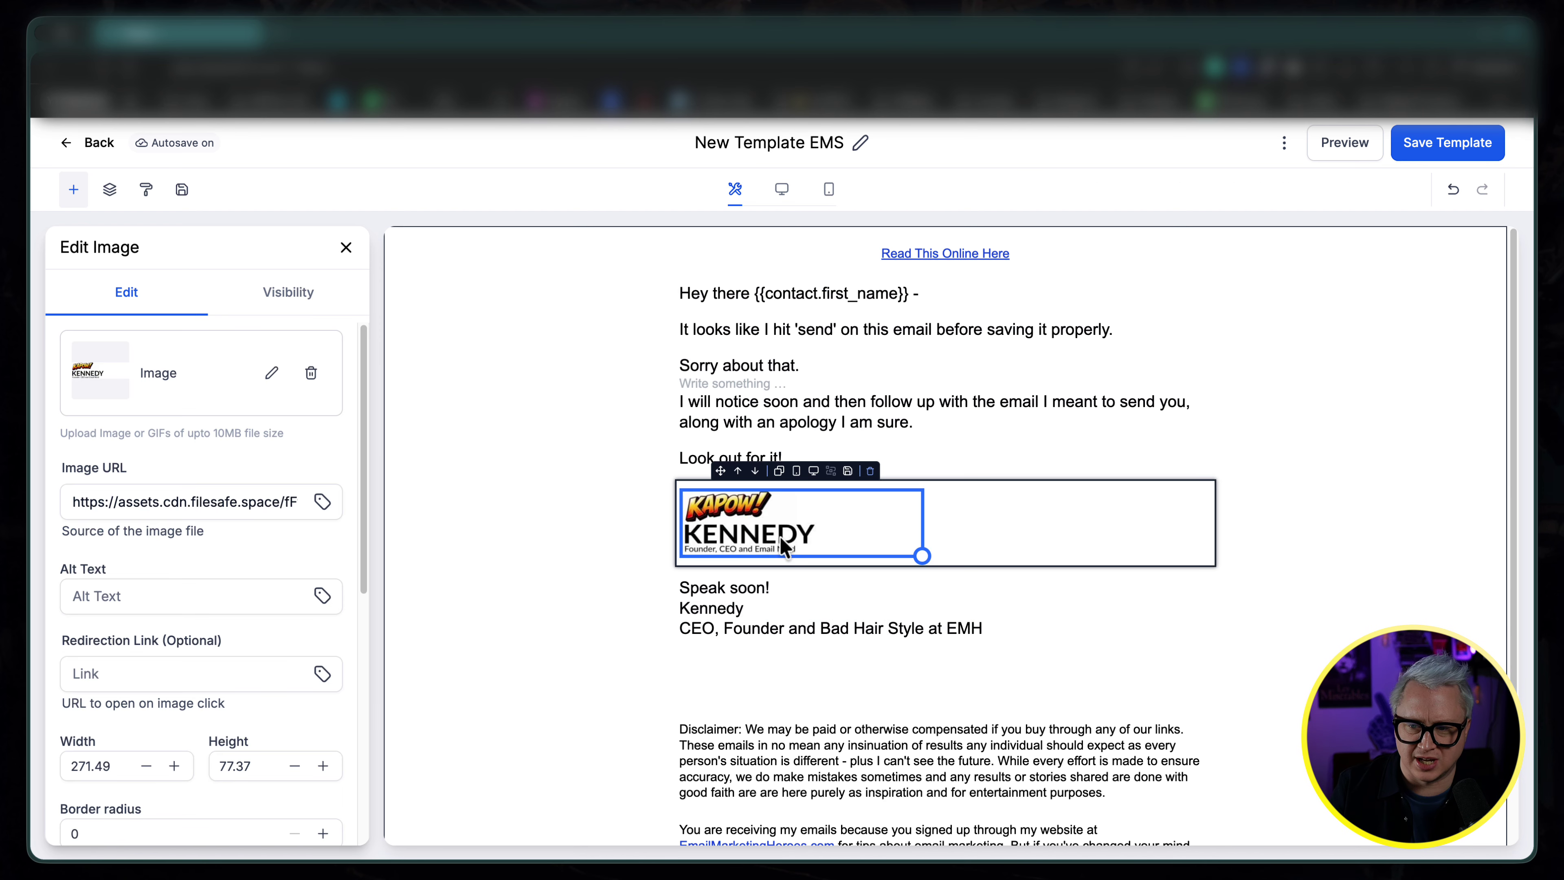
click(848, 472)
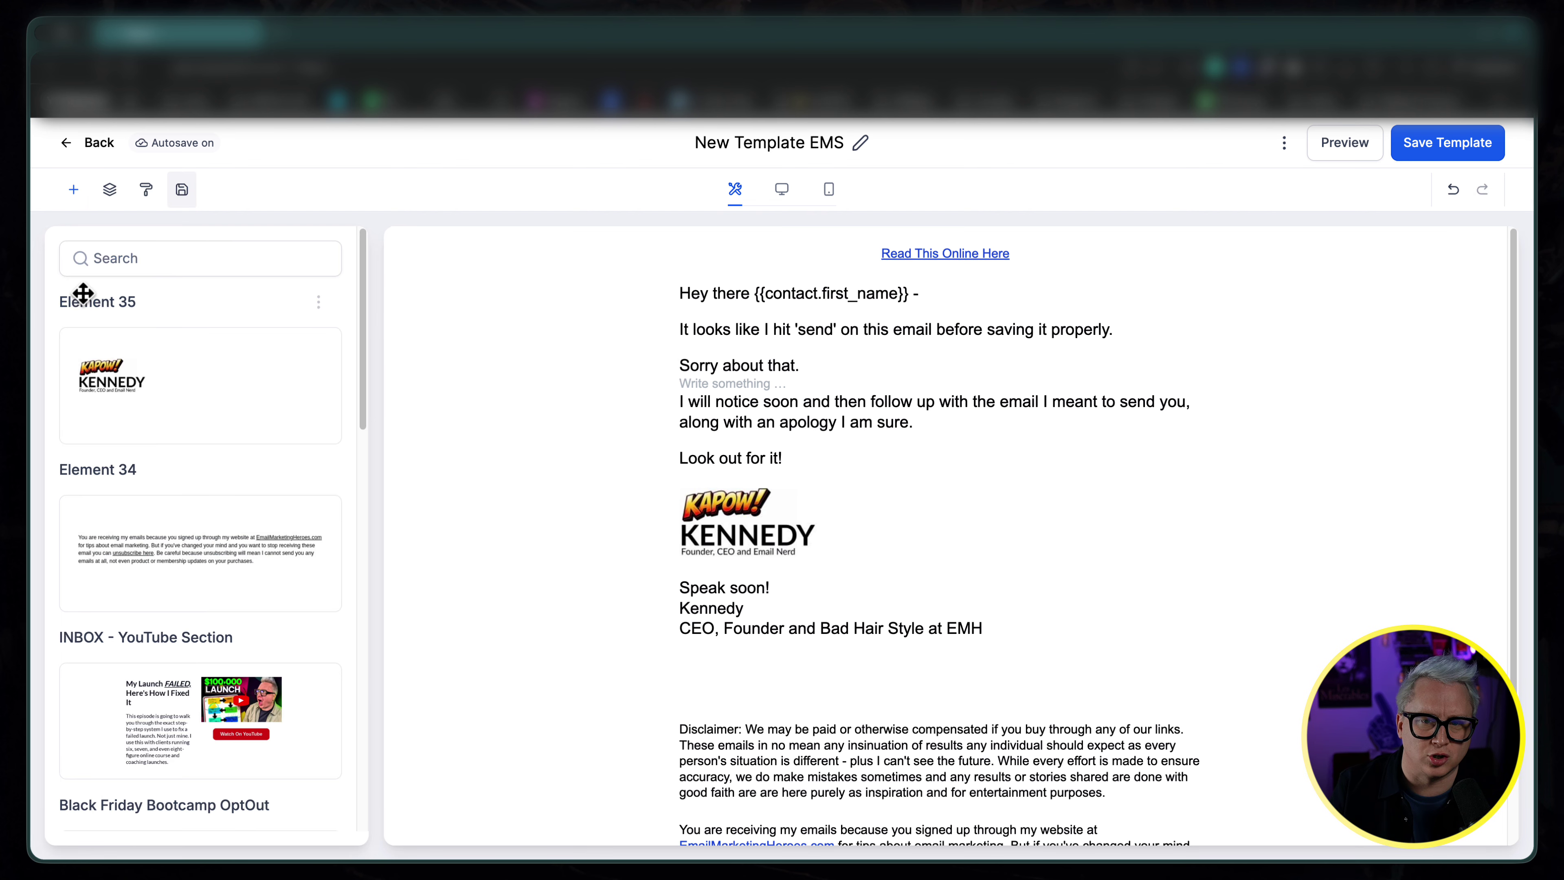
click(318, 303)
click(316, 232)
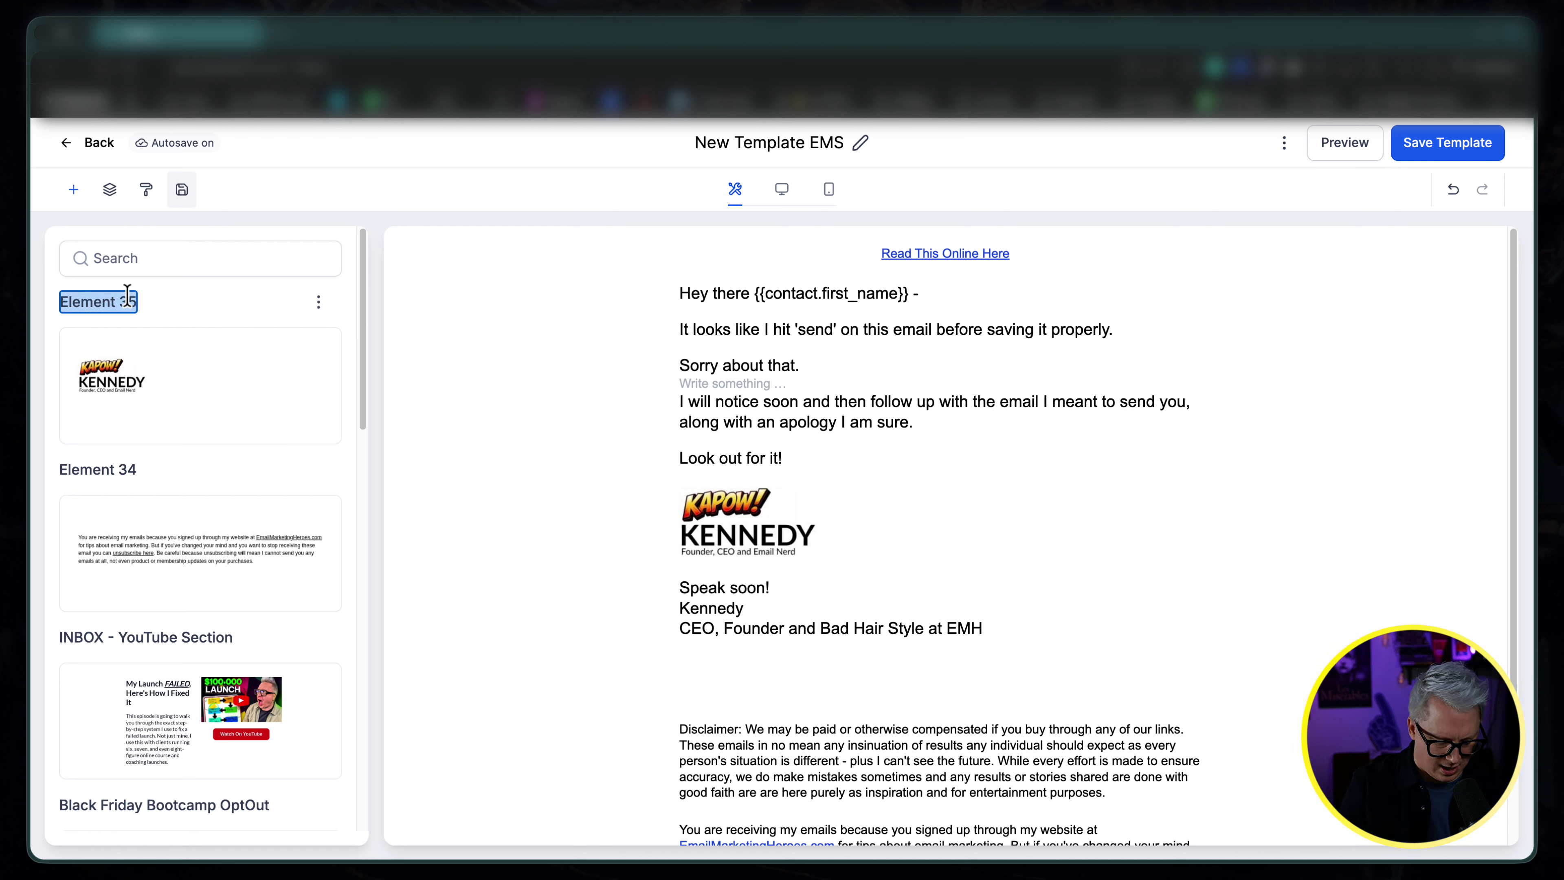
text(Kapow Signat)
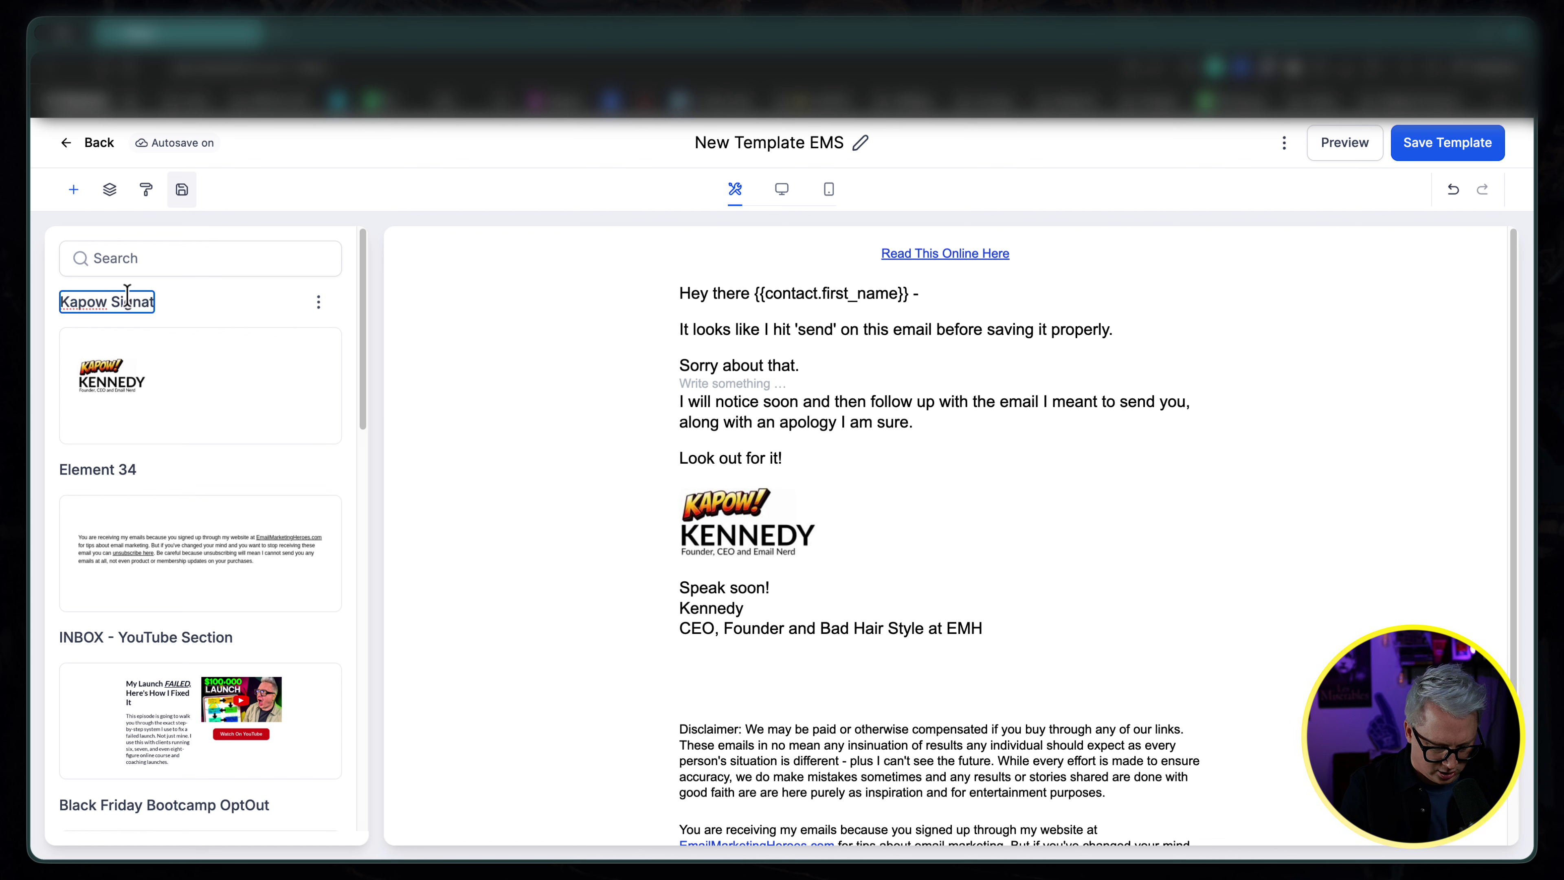
text(ure)
key(Return)
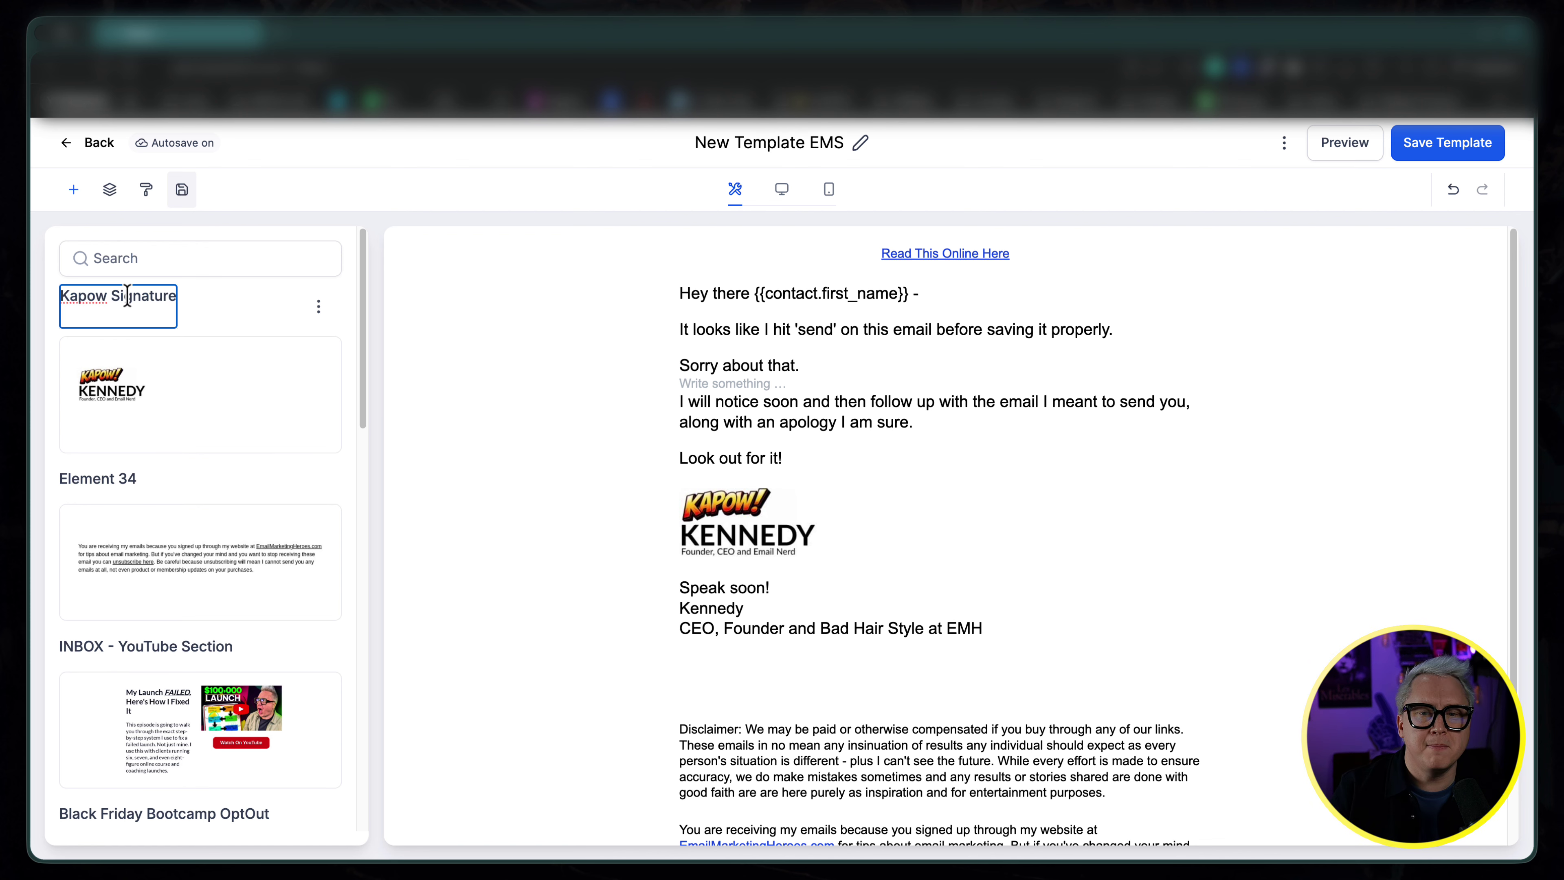
key(BackSpace)
click(212, 310)
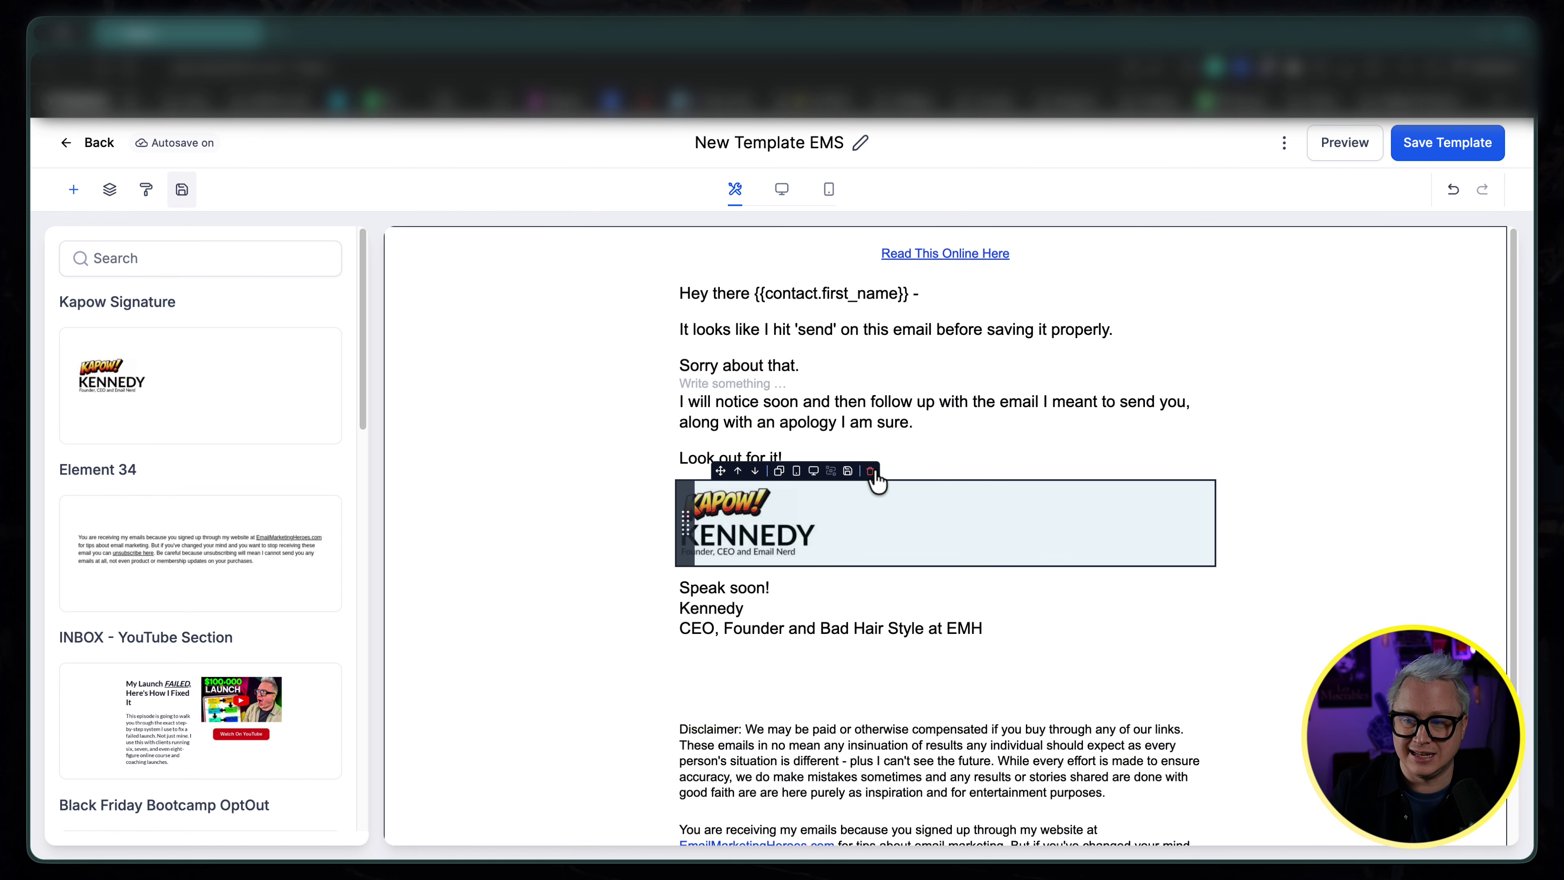
Step: Delete the signature image from the email and insert its saved version between the email body and the sign-off
click(871, 471)
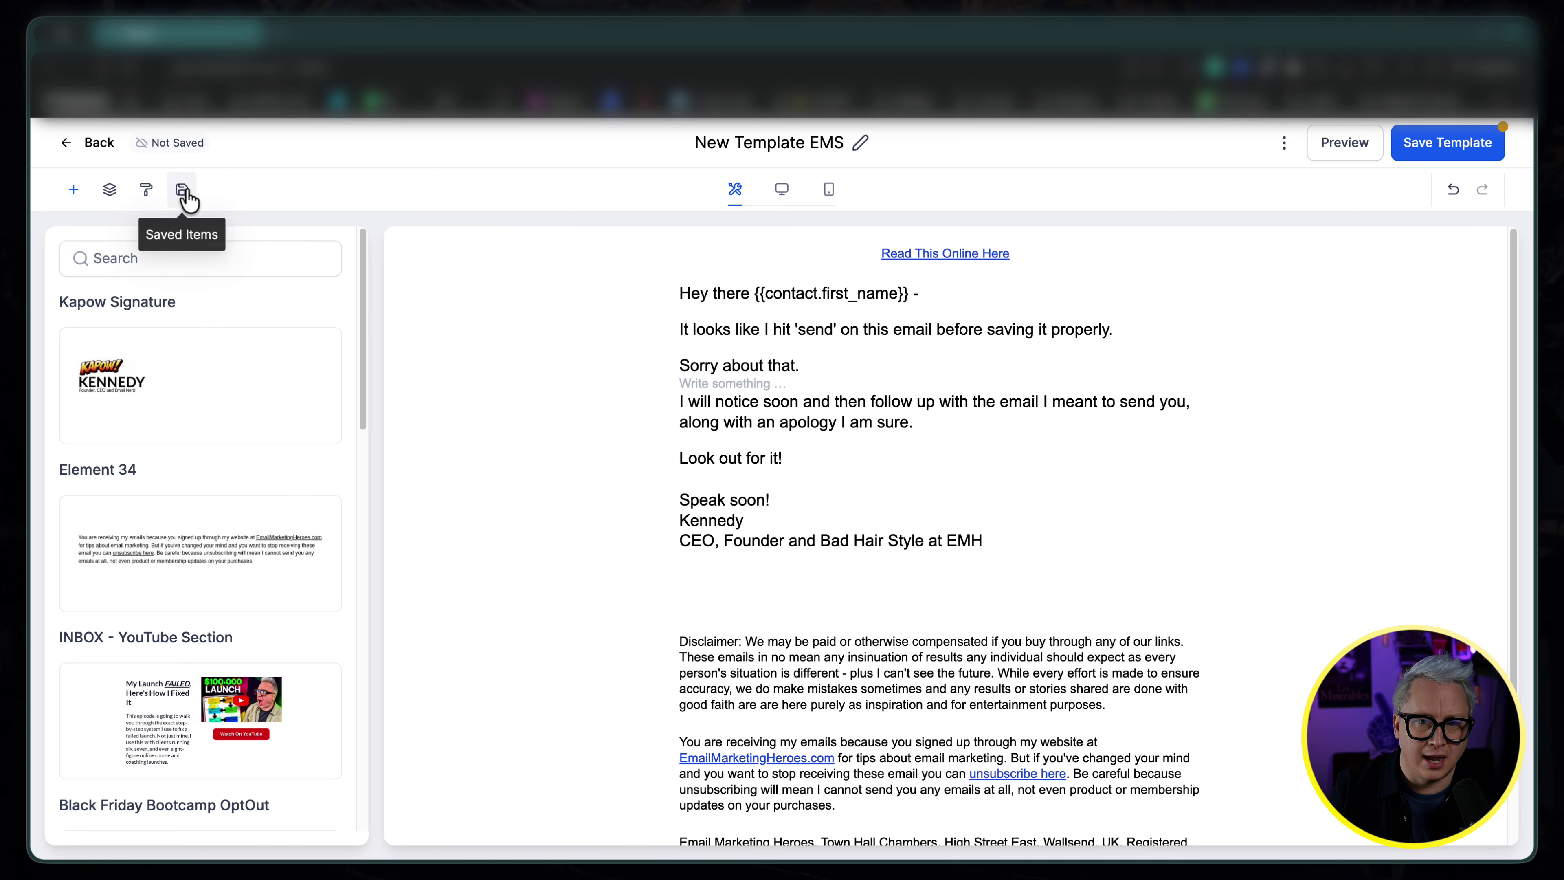
click(70, 194)
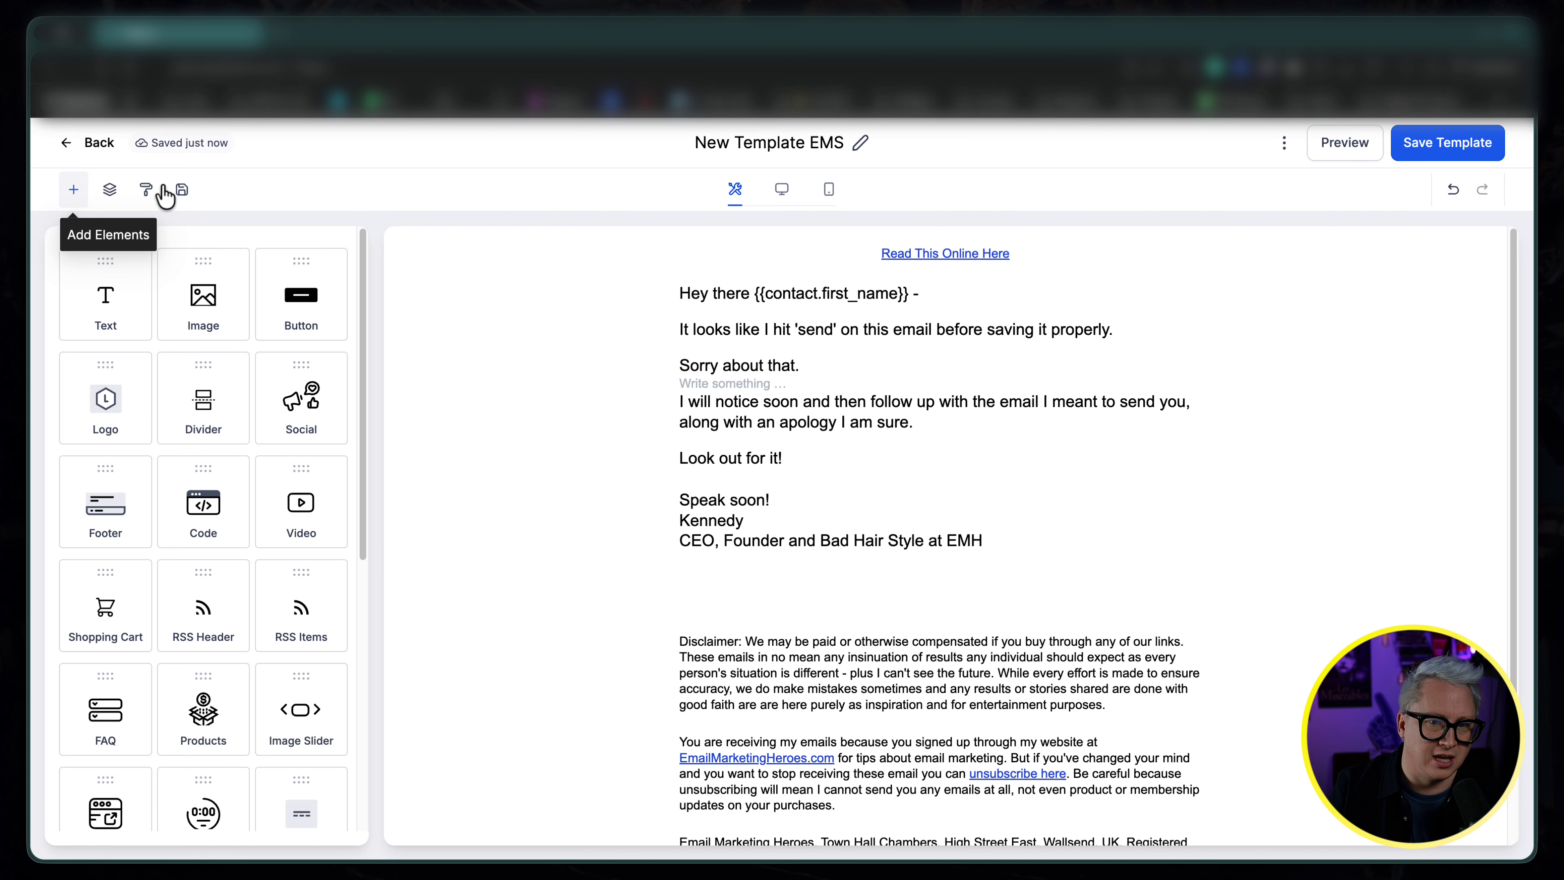
click(182, 191)
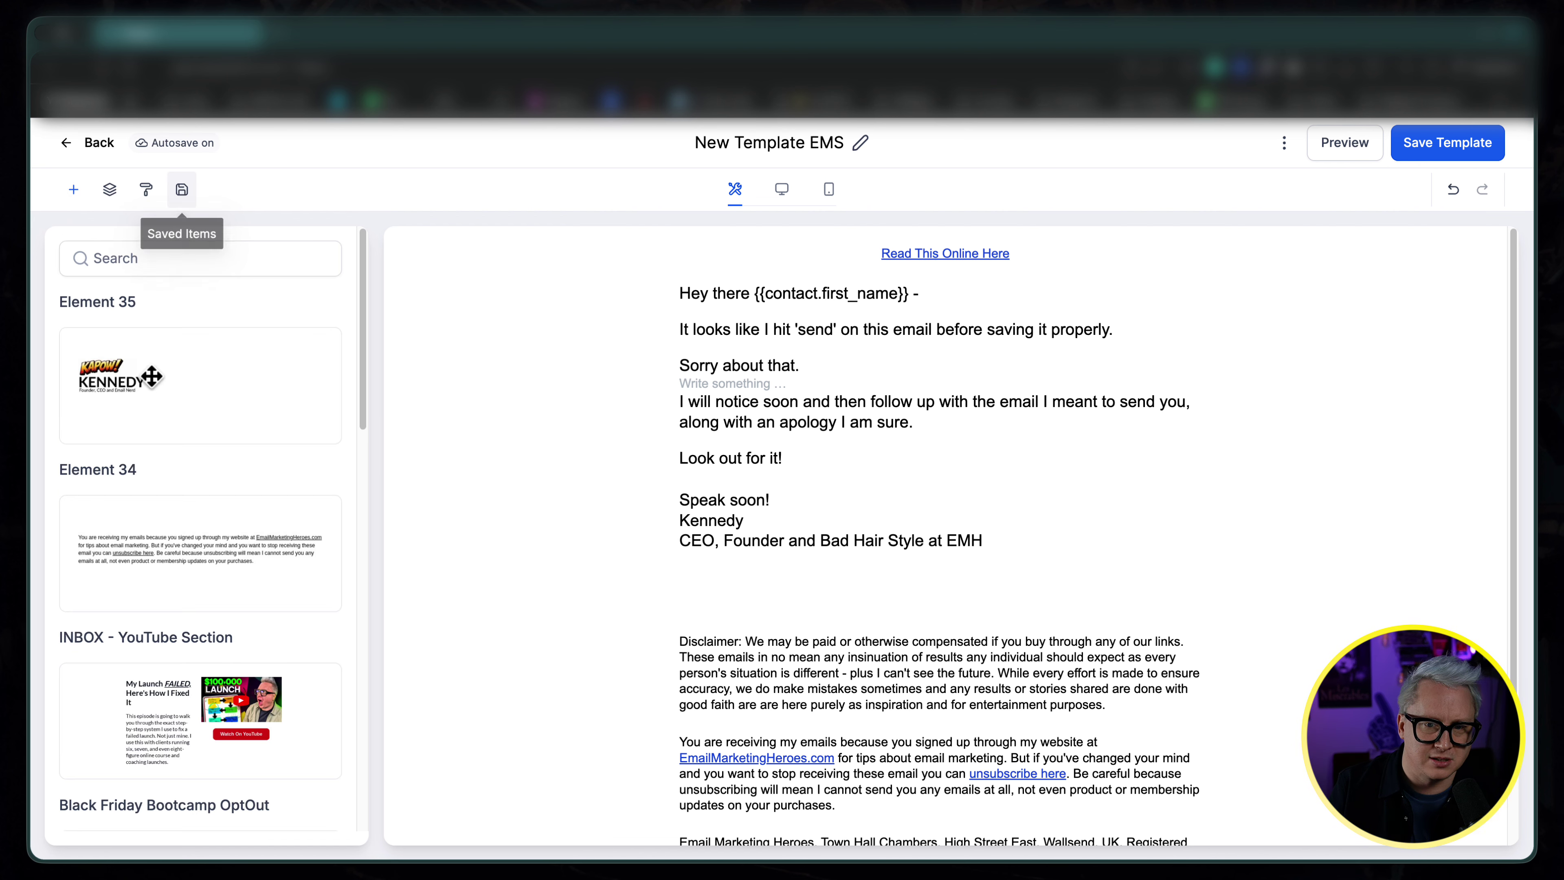
drag(151, 376, 776, 496)
click(1397, 461)
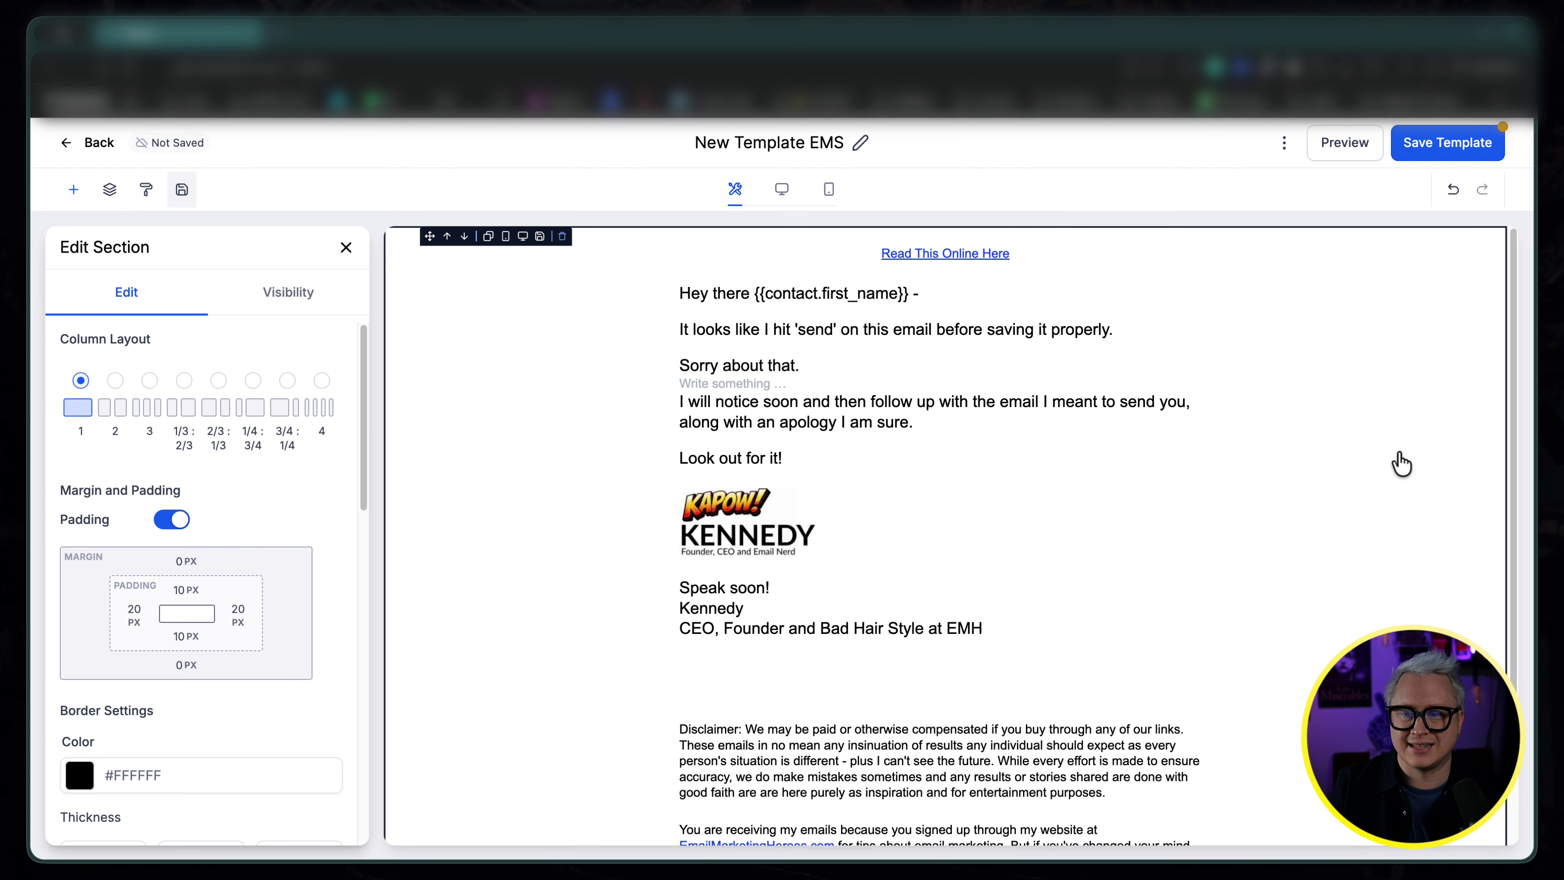
scroll(829, 647, down, 5)
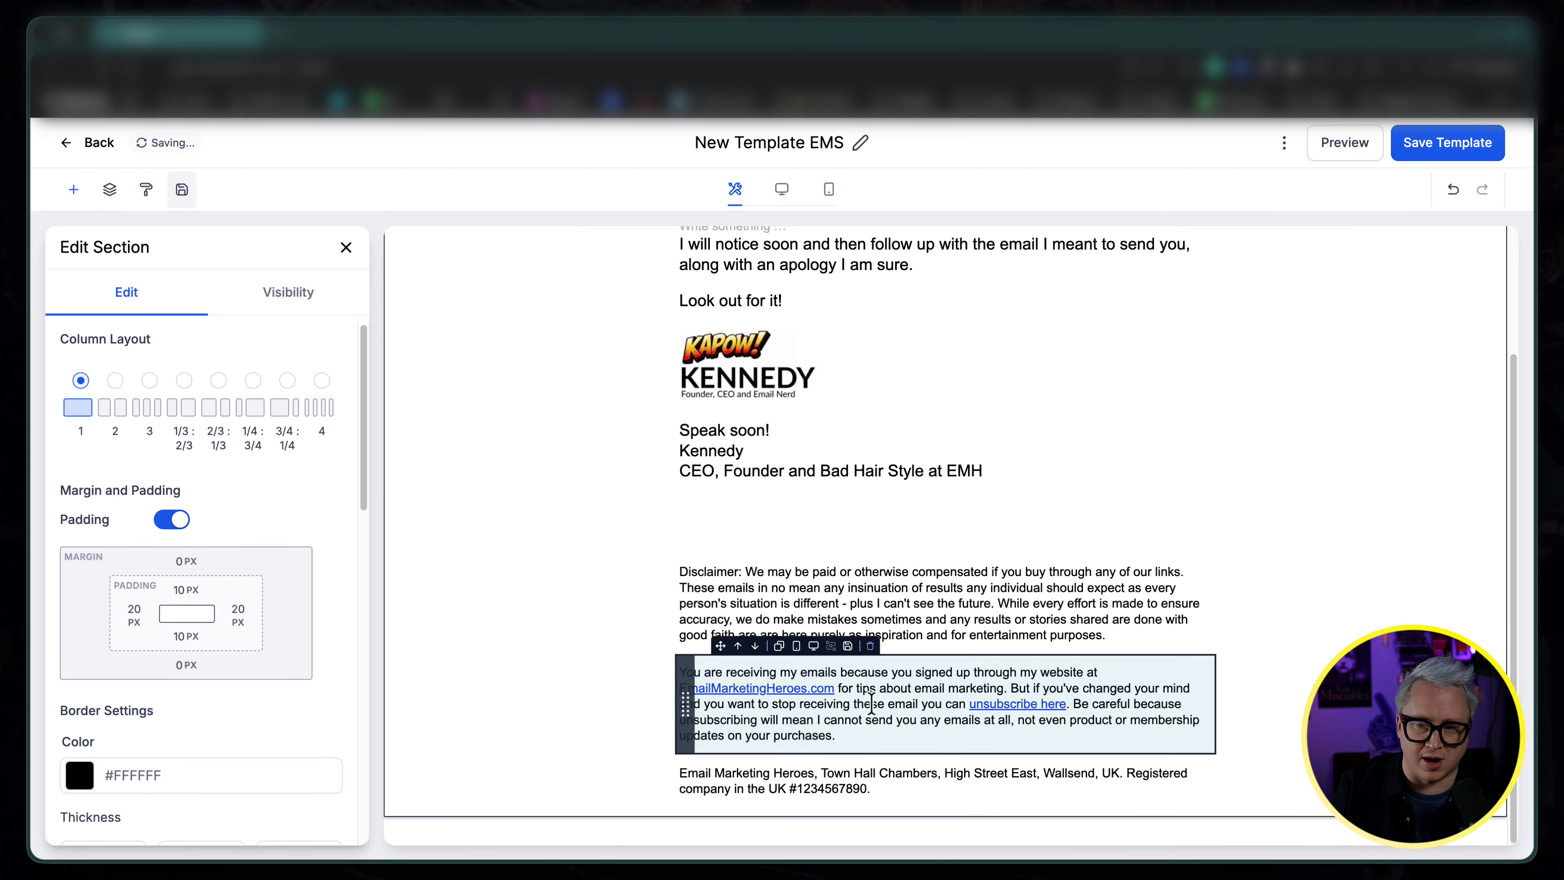
click(845, 607)
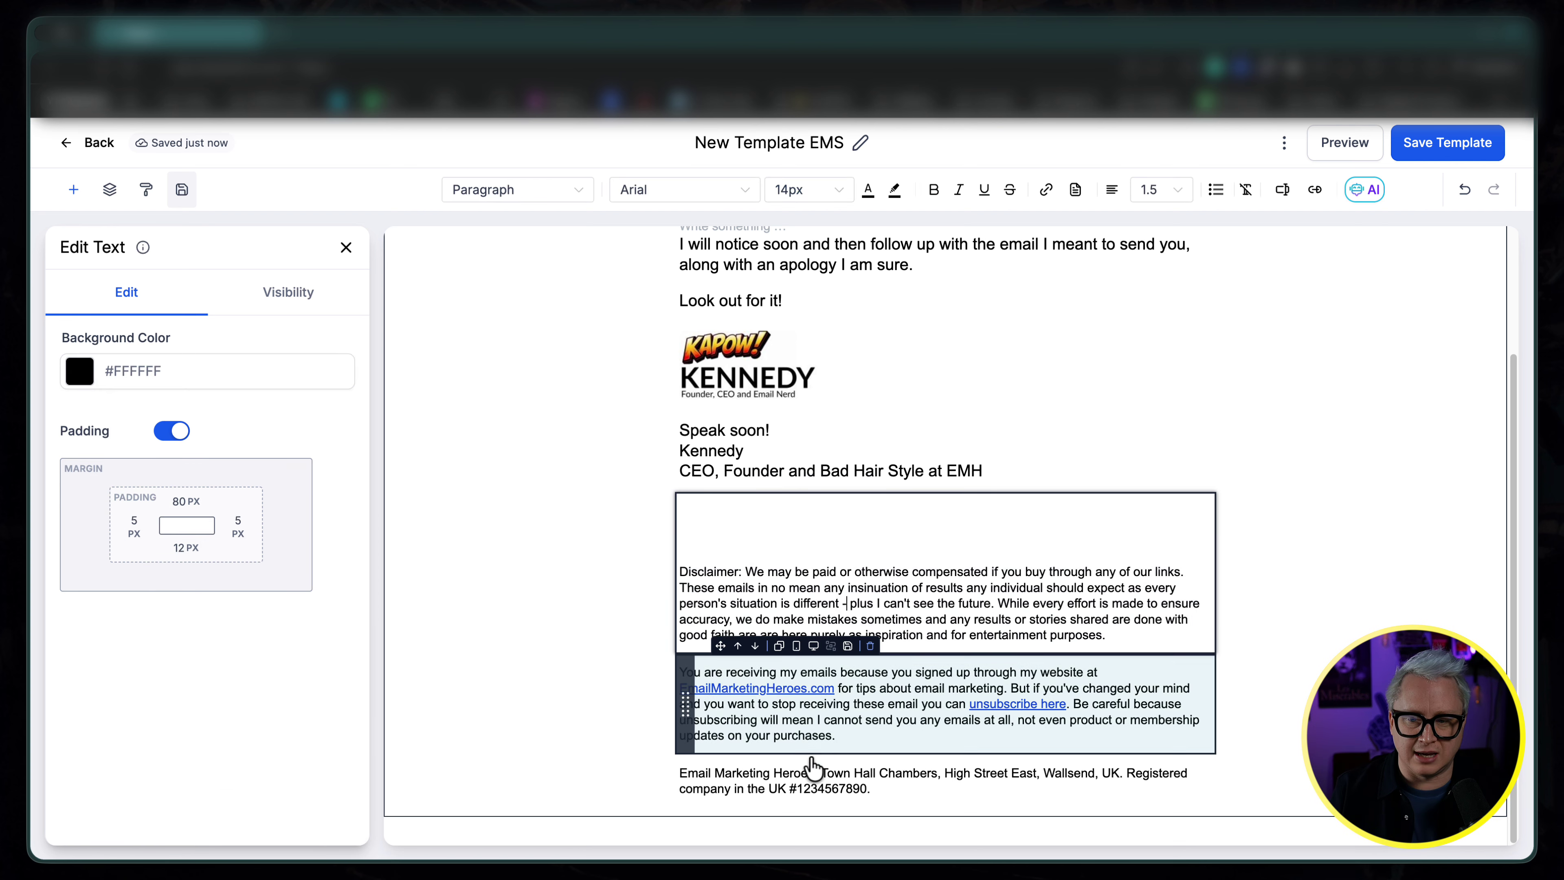
click(814, 782)
Step: Duplicate the email body block and replace the copy's text with a P.S. about the Director's Room program for people making over $20,000 per month
scroll(948, 601, up, 5)
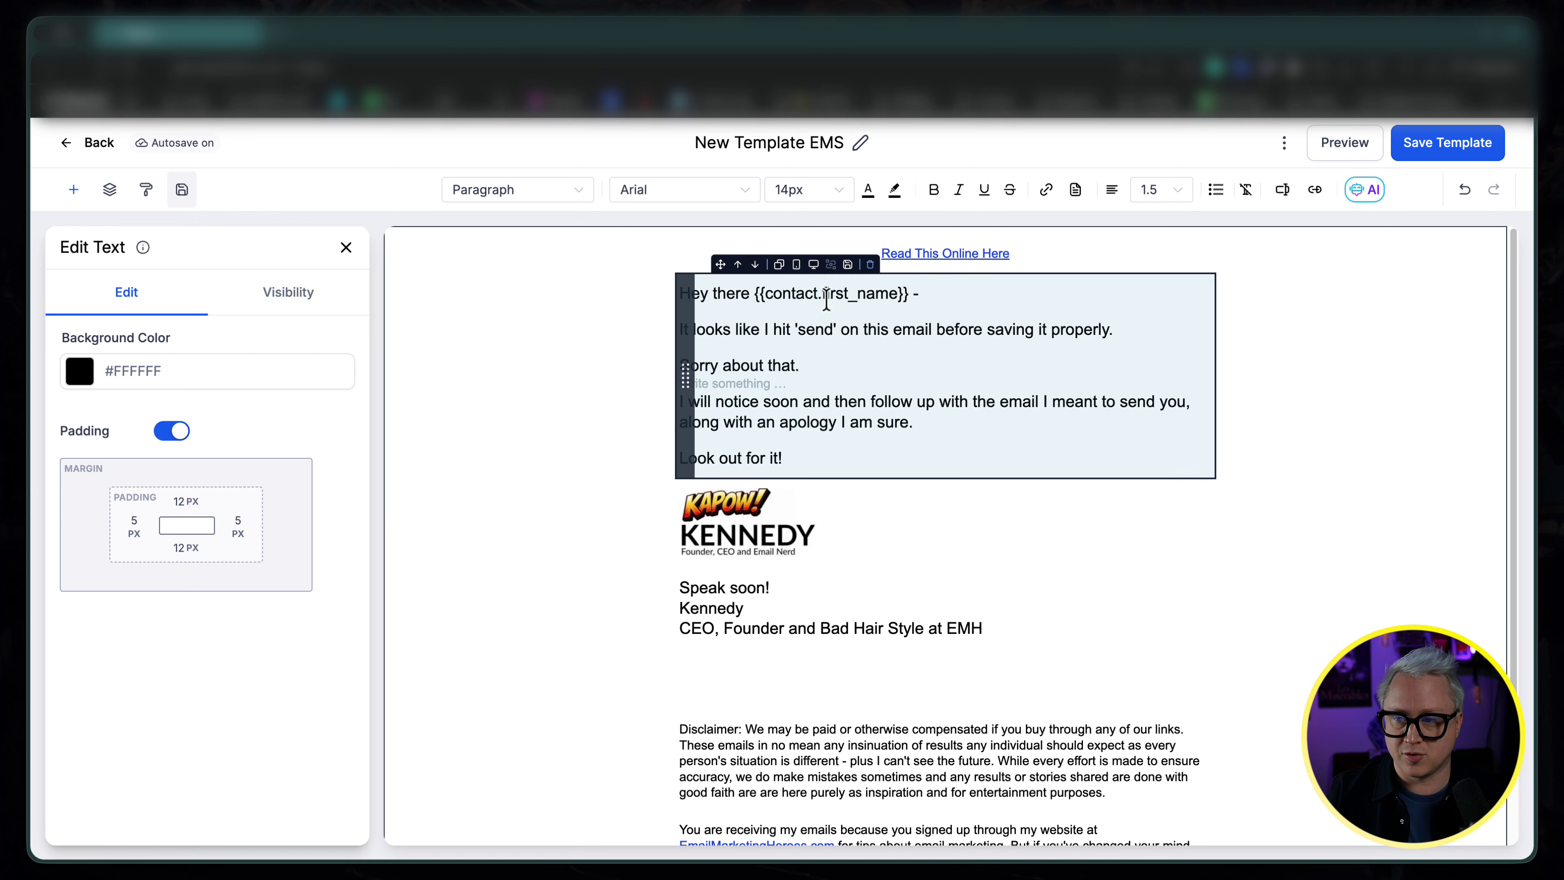
click(780, 264)
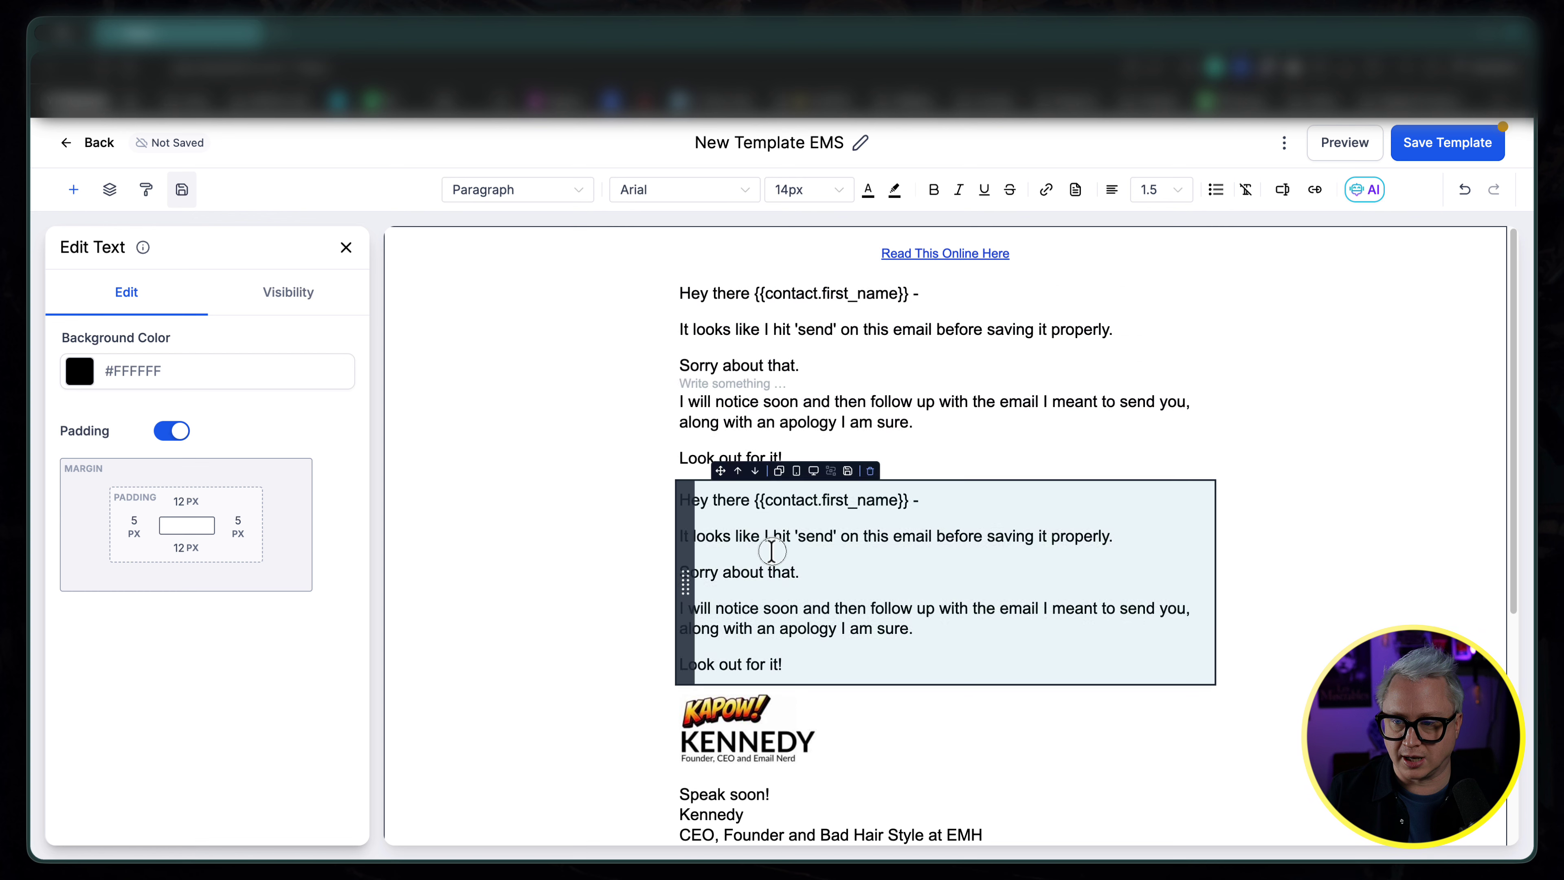
click(771, 552)
key(ctrl+a)
text(P.S. Do you know about my Director’s Room program? It’s specifically for people making over $20,000 per month and I’d love to have you in there. I think you’ll get tons out of it!)
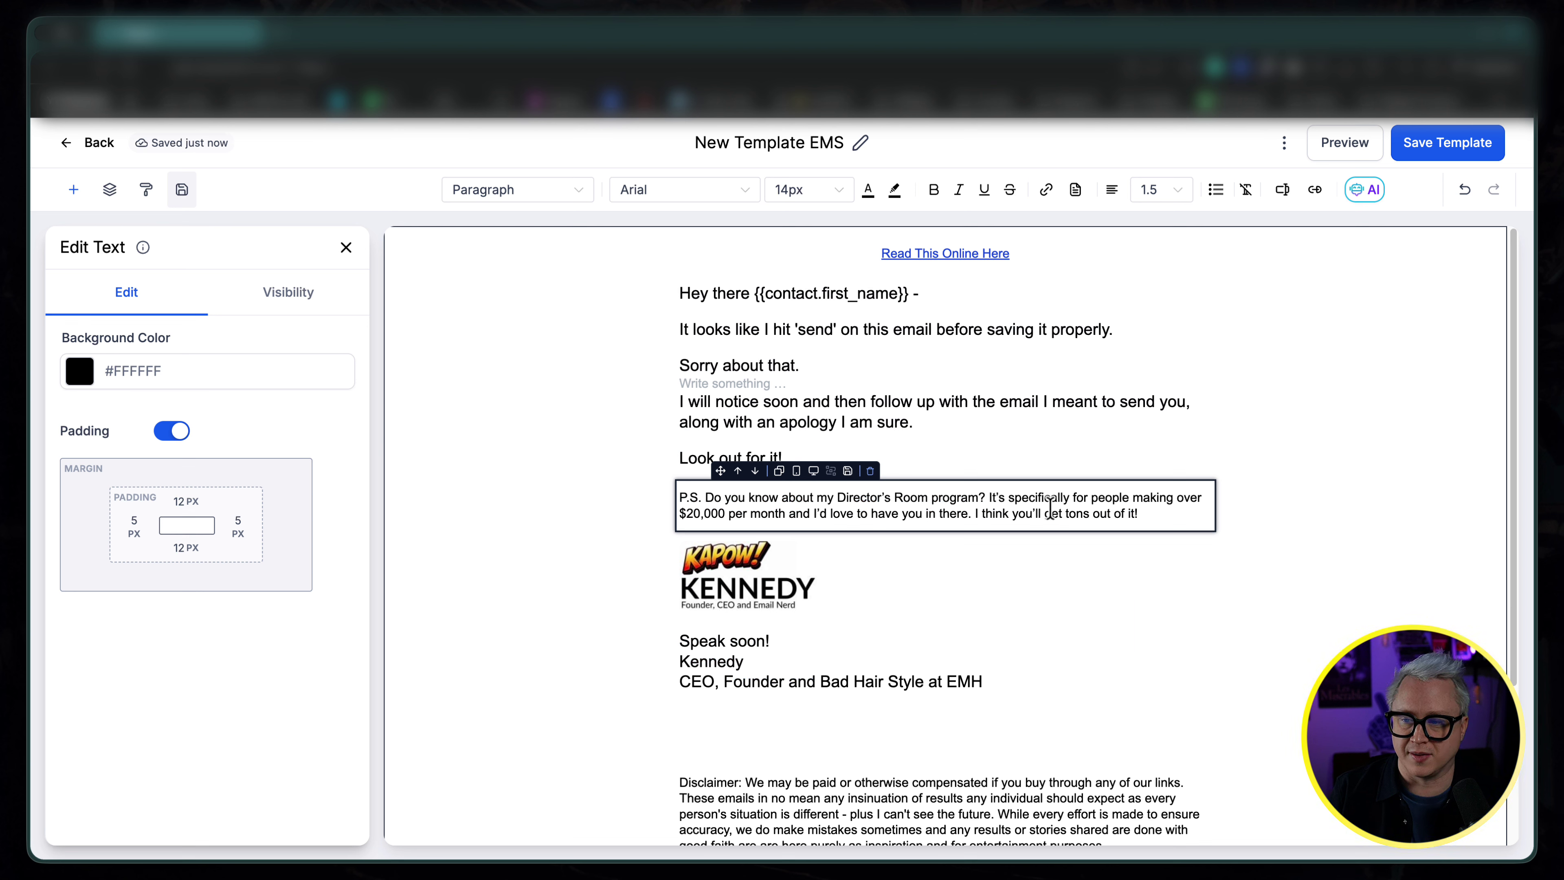
Step: Set the font size of the whole P.S. paragraph to 18px
triple_click(746, 495)
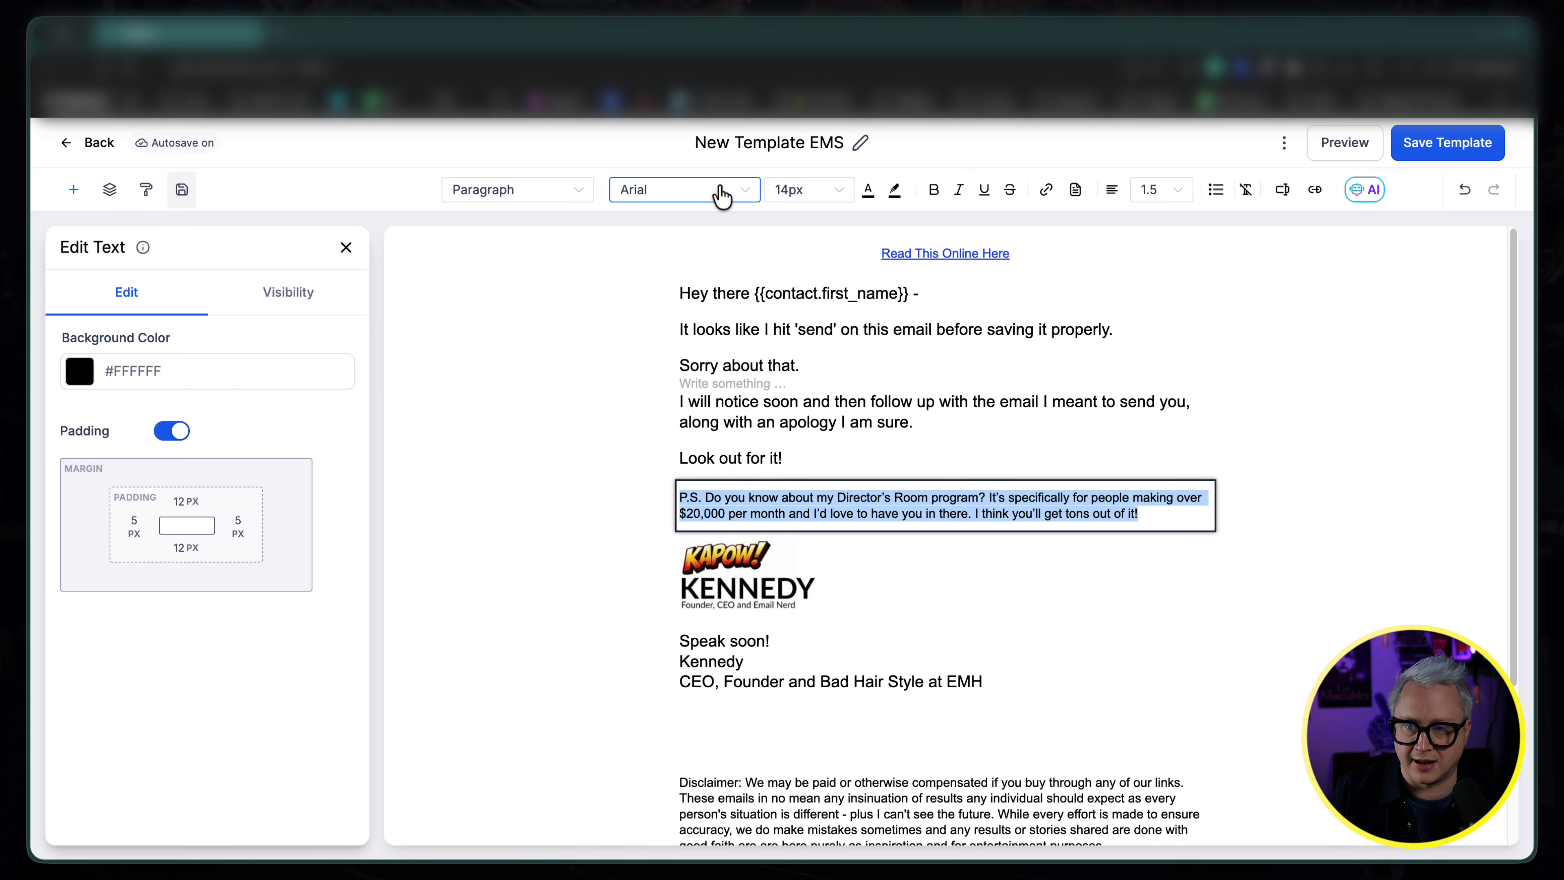
click(800, 190)
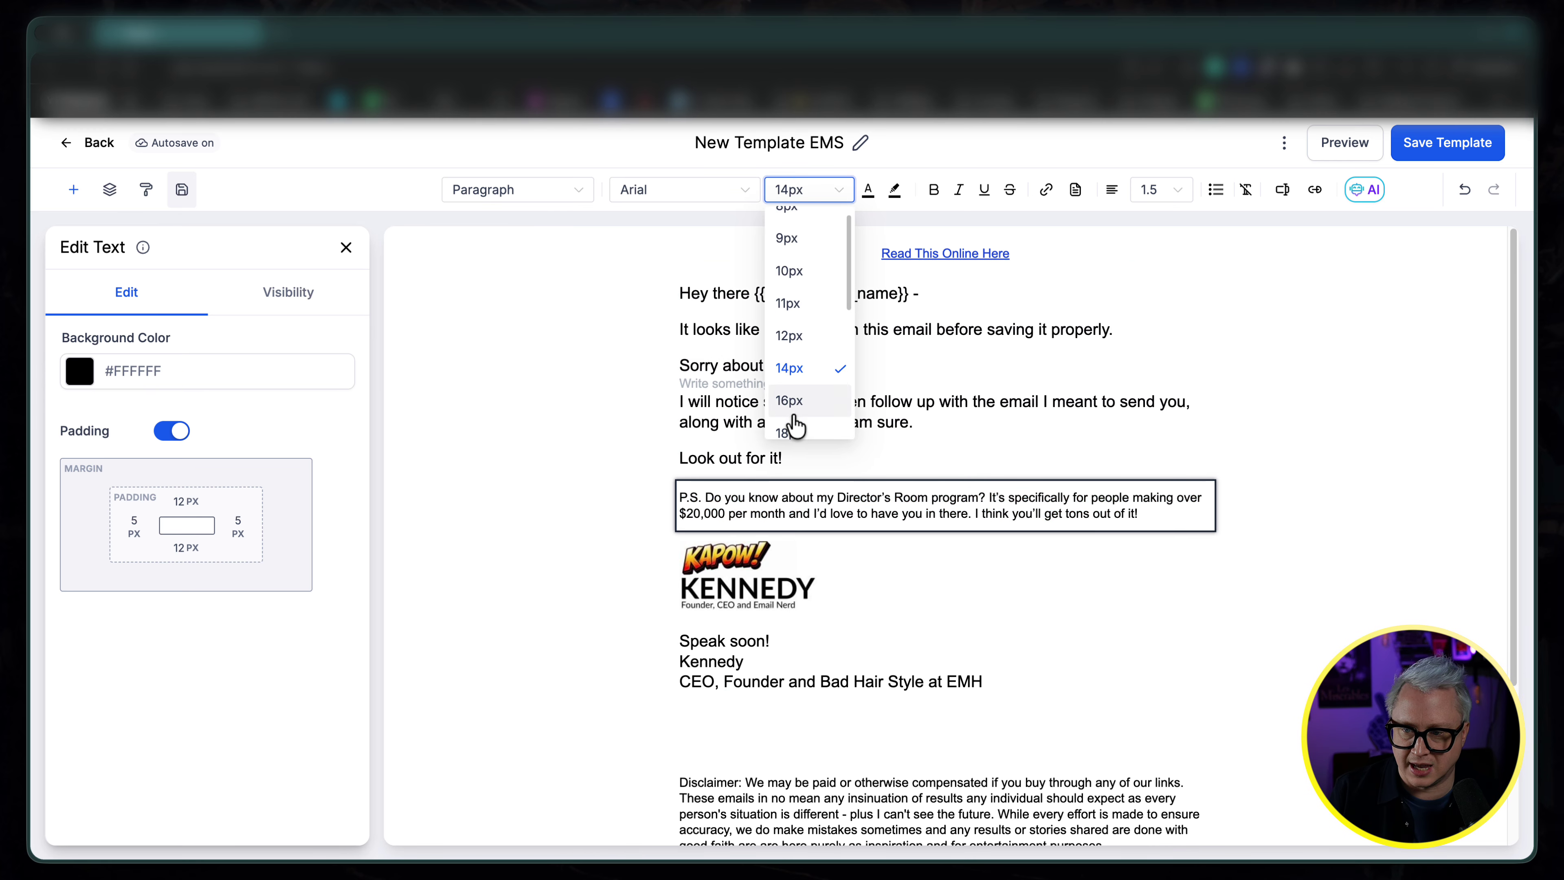
click(795, 435)
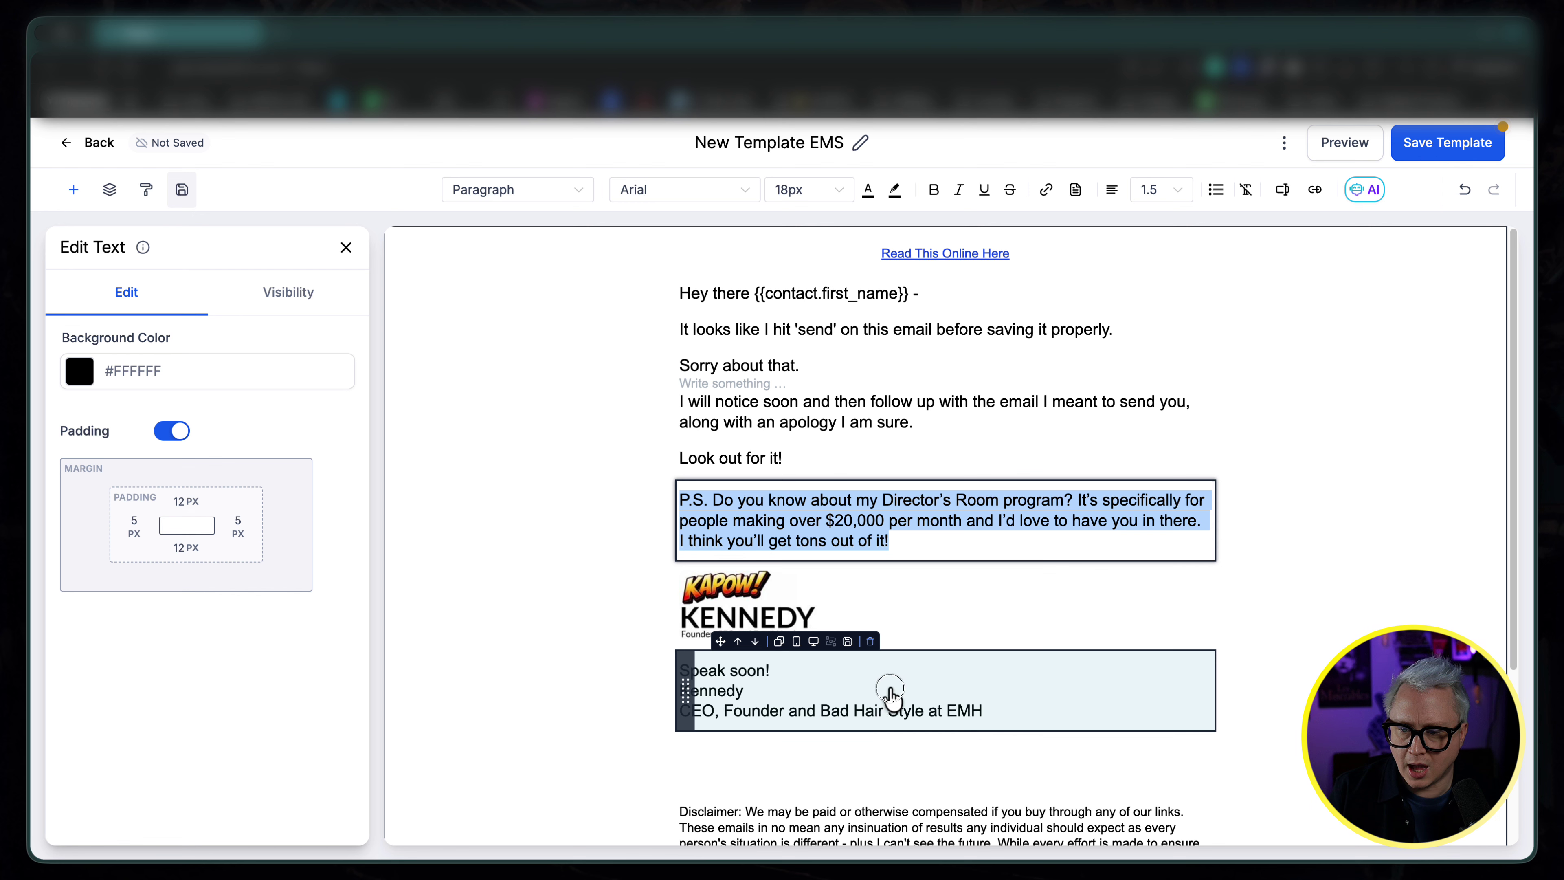
Step: Delete the "Speak soon!" sign-off text block below the signature image
click(890, 694)
click(871, 641)
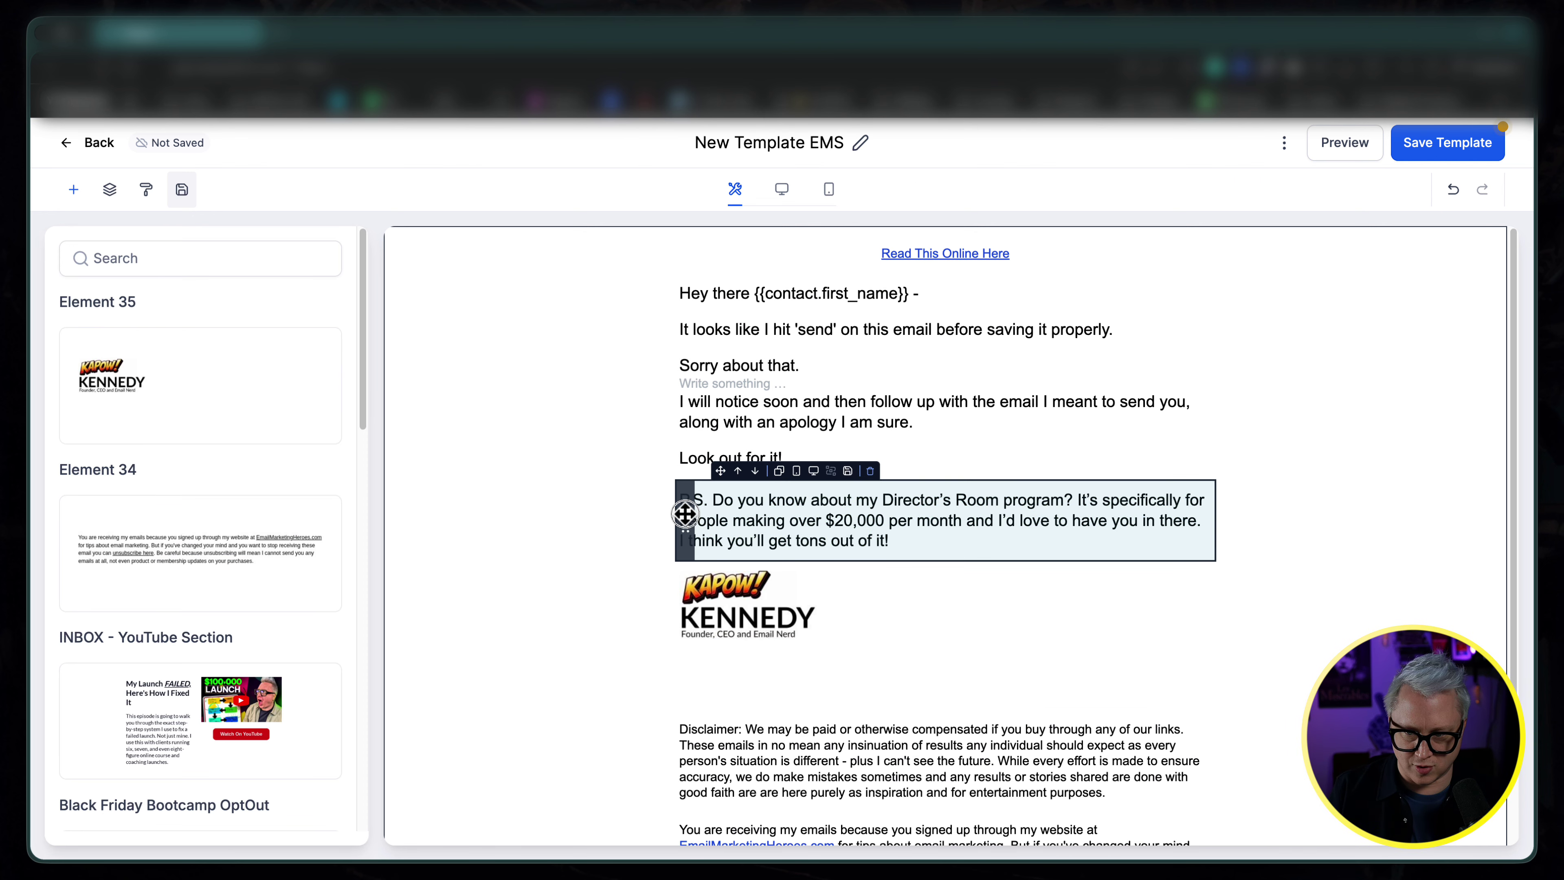
Step: Move the P.S. text block below the Kennedy signature image
drag(684, 514, 690, 597)
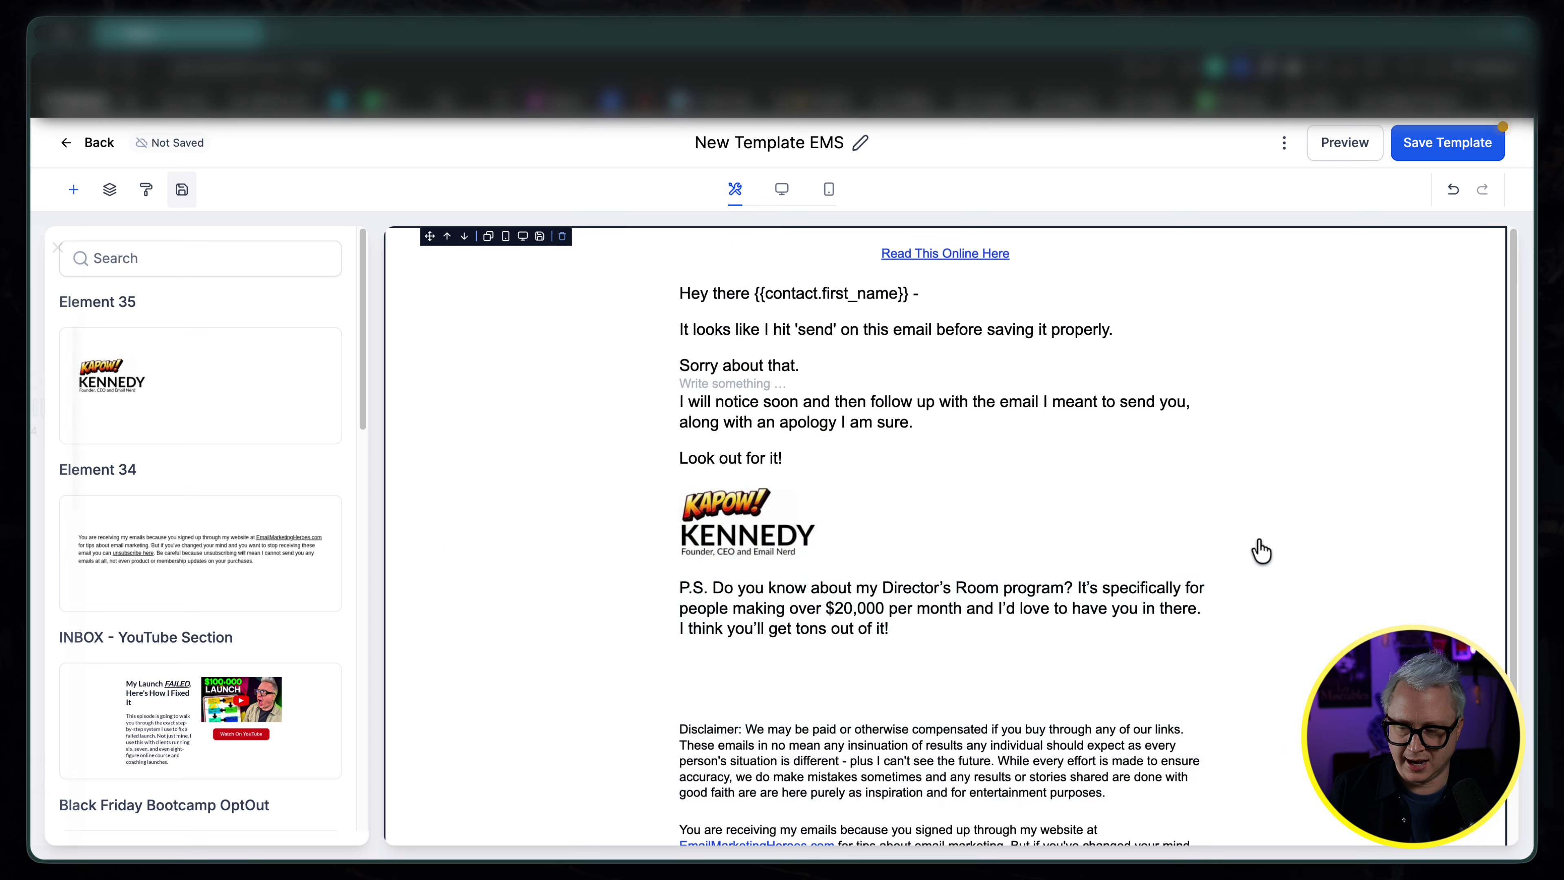
Step: Turn on Conditional Sending in the visibility settings of the P.S. text block
click(795, 647)
click(887, 625)
drag(889, 629, 701, 595)
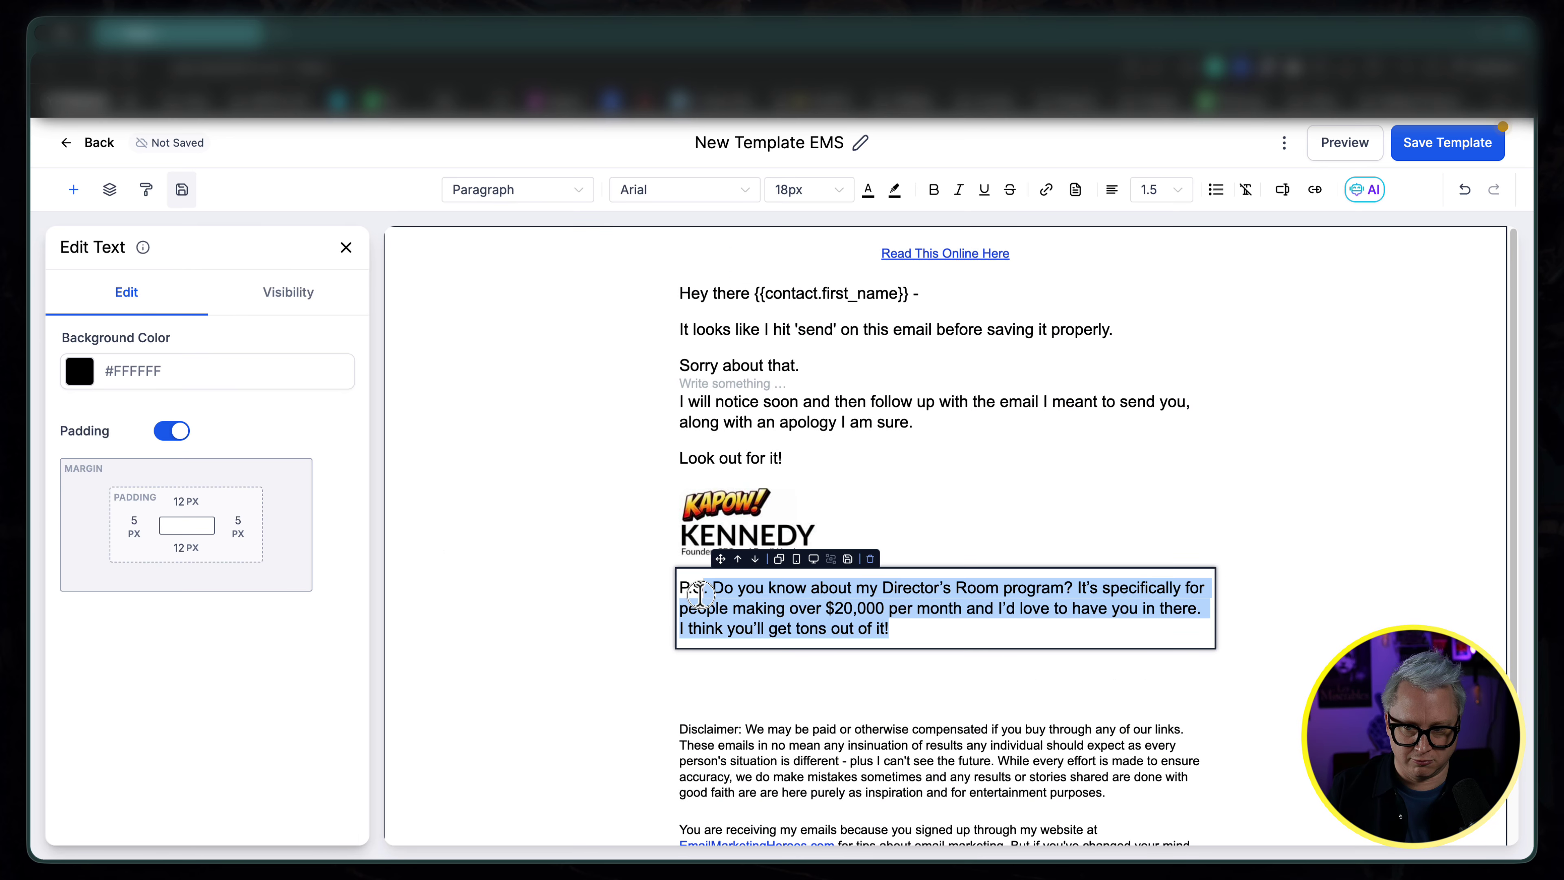
key(Right)
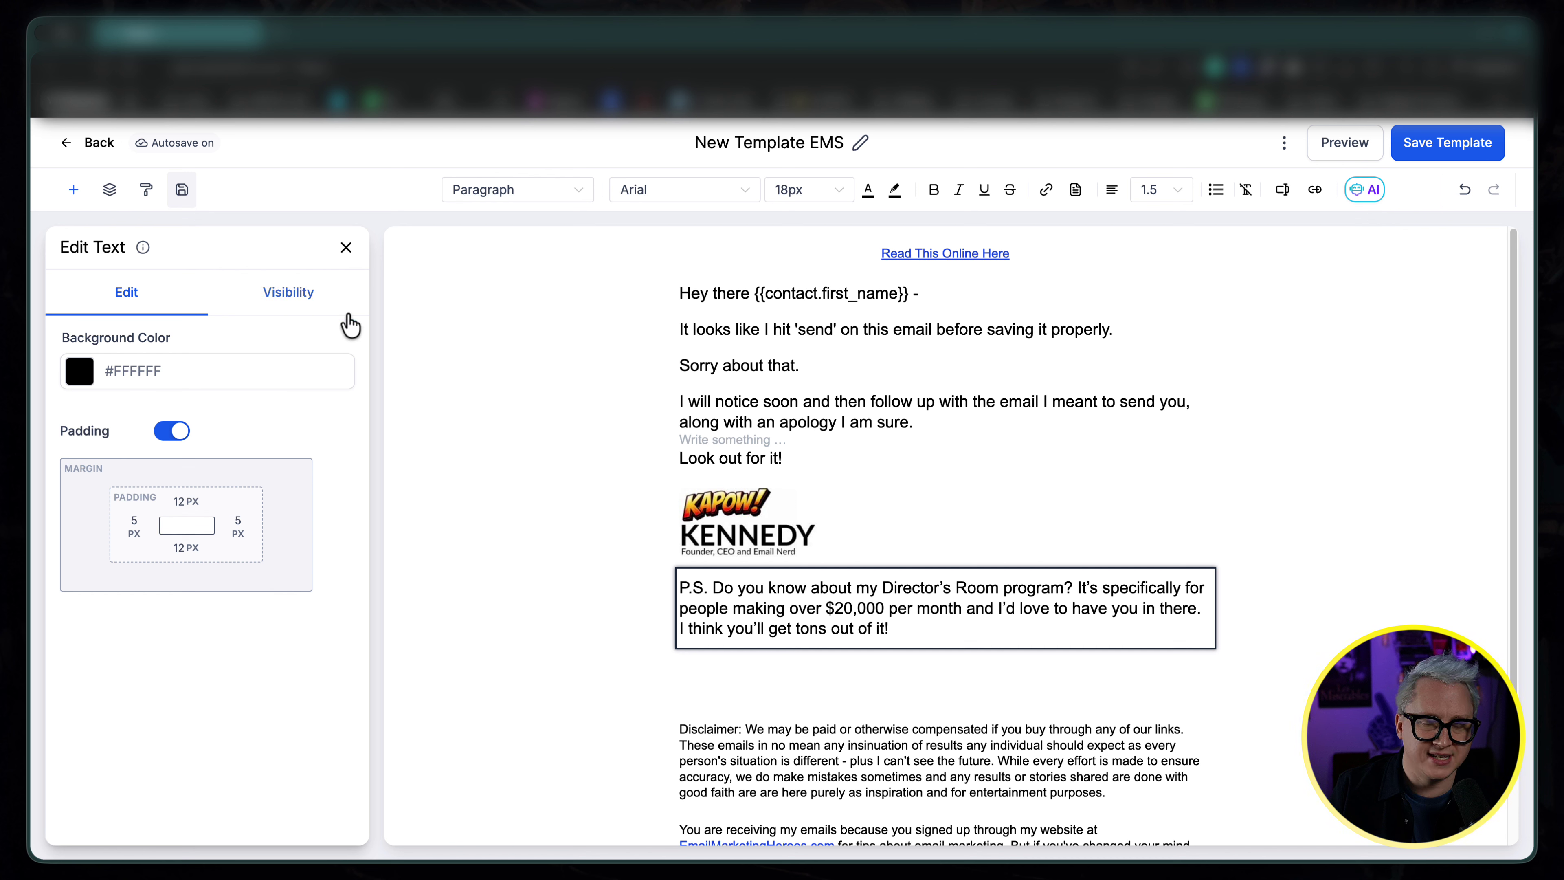
click(290, 293)
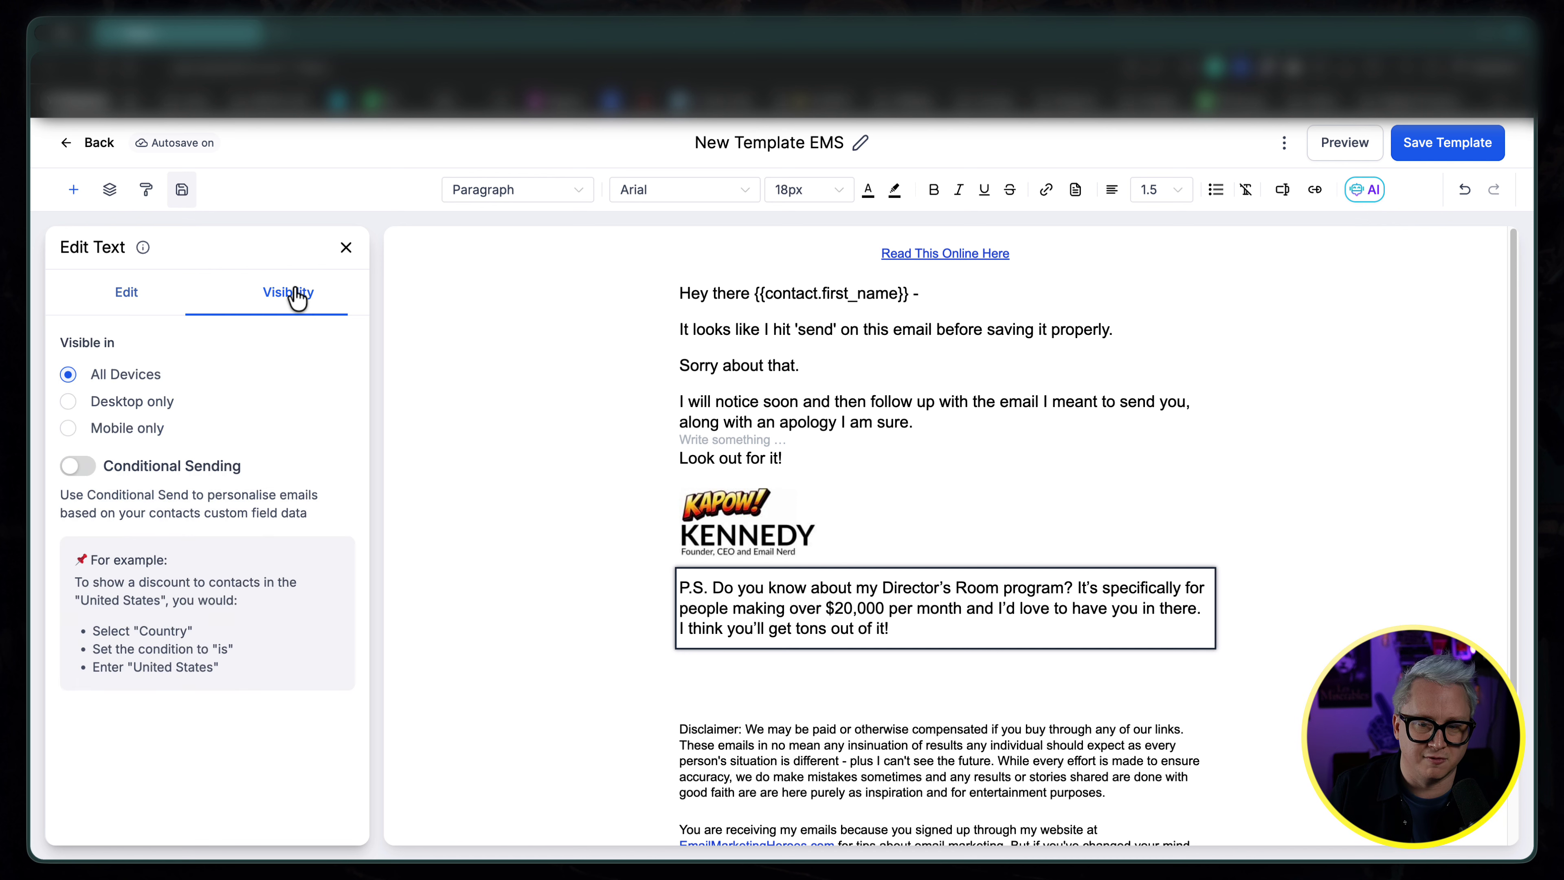
click(79, 467)
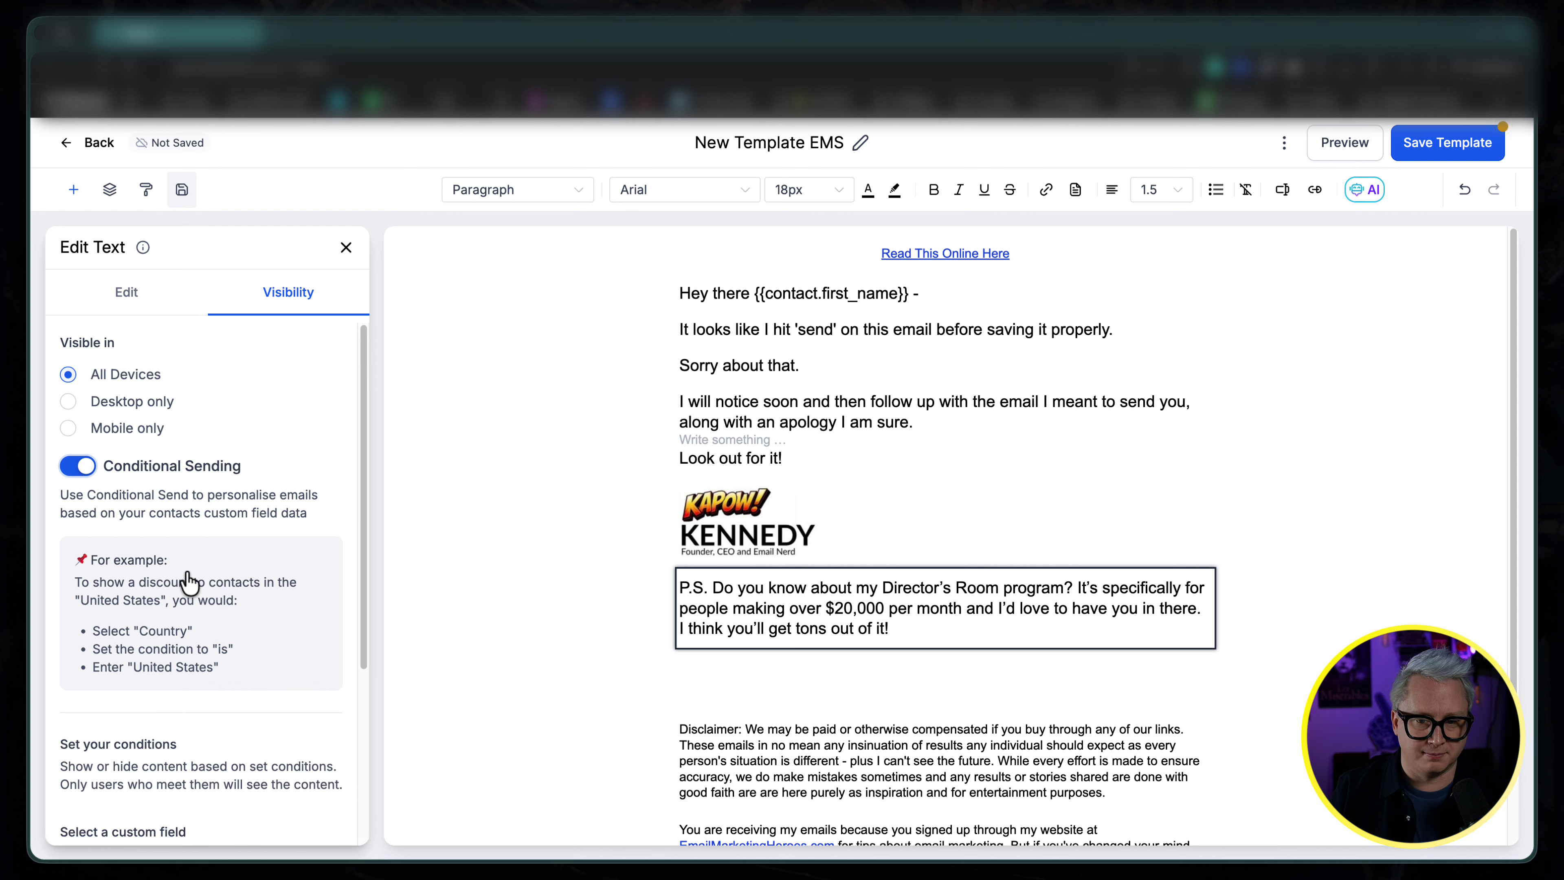
Step: Choose Monetary as the custom field for the P.S. block's display condition
scroll(187, 573, down, 5)
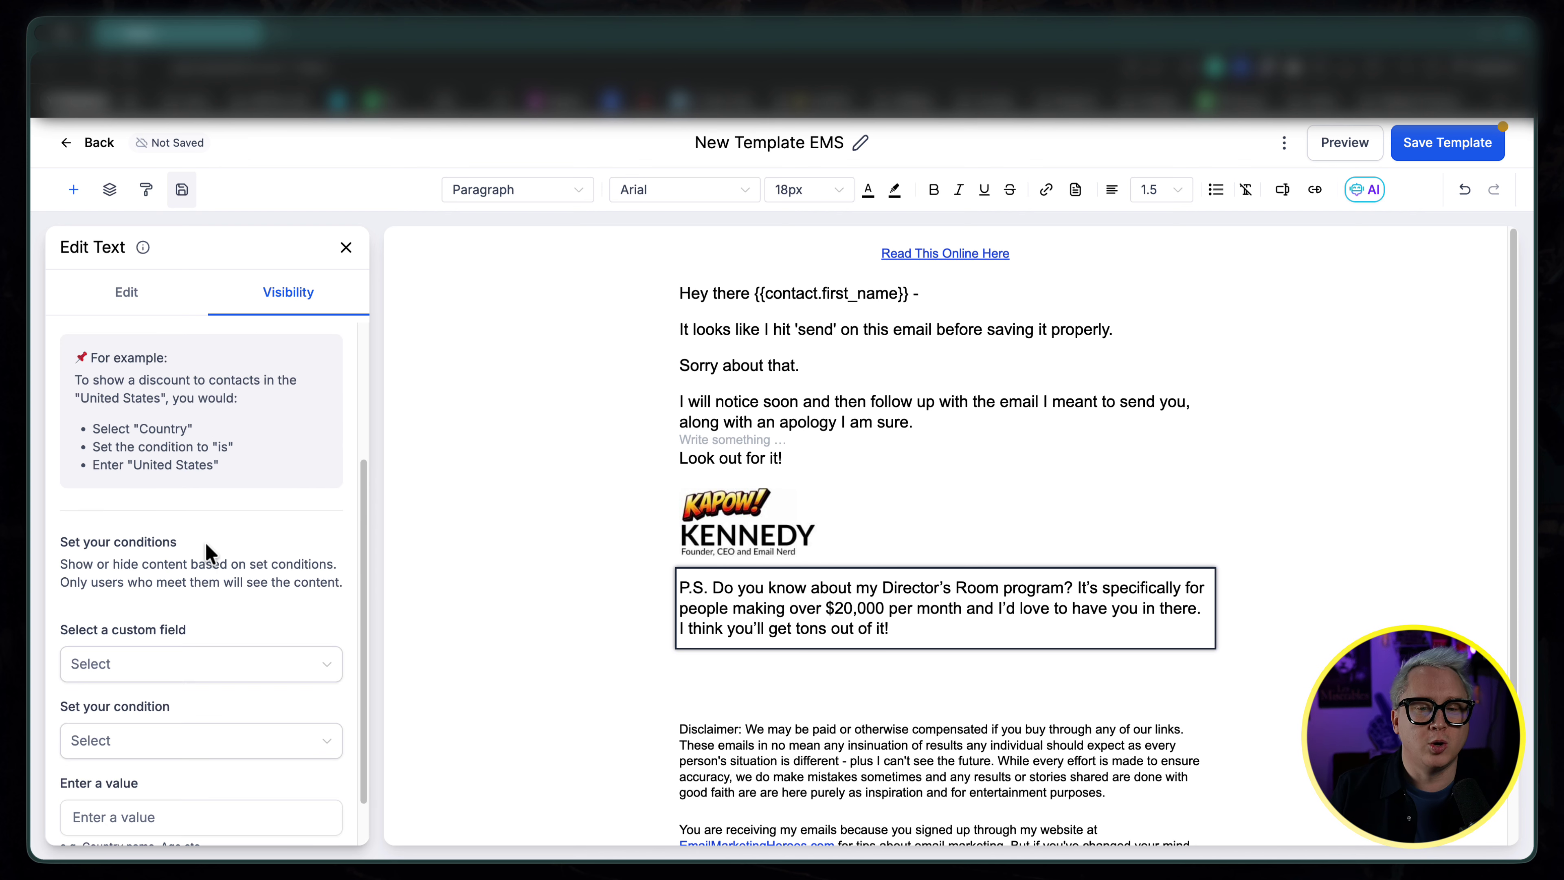
click(135, 607)
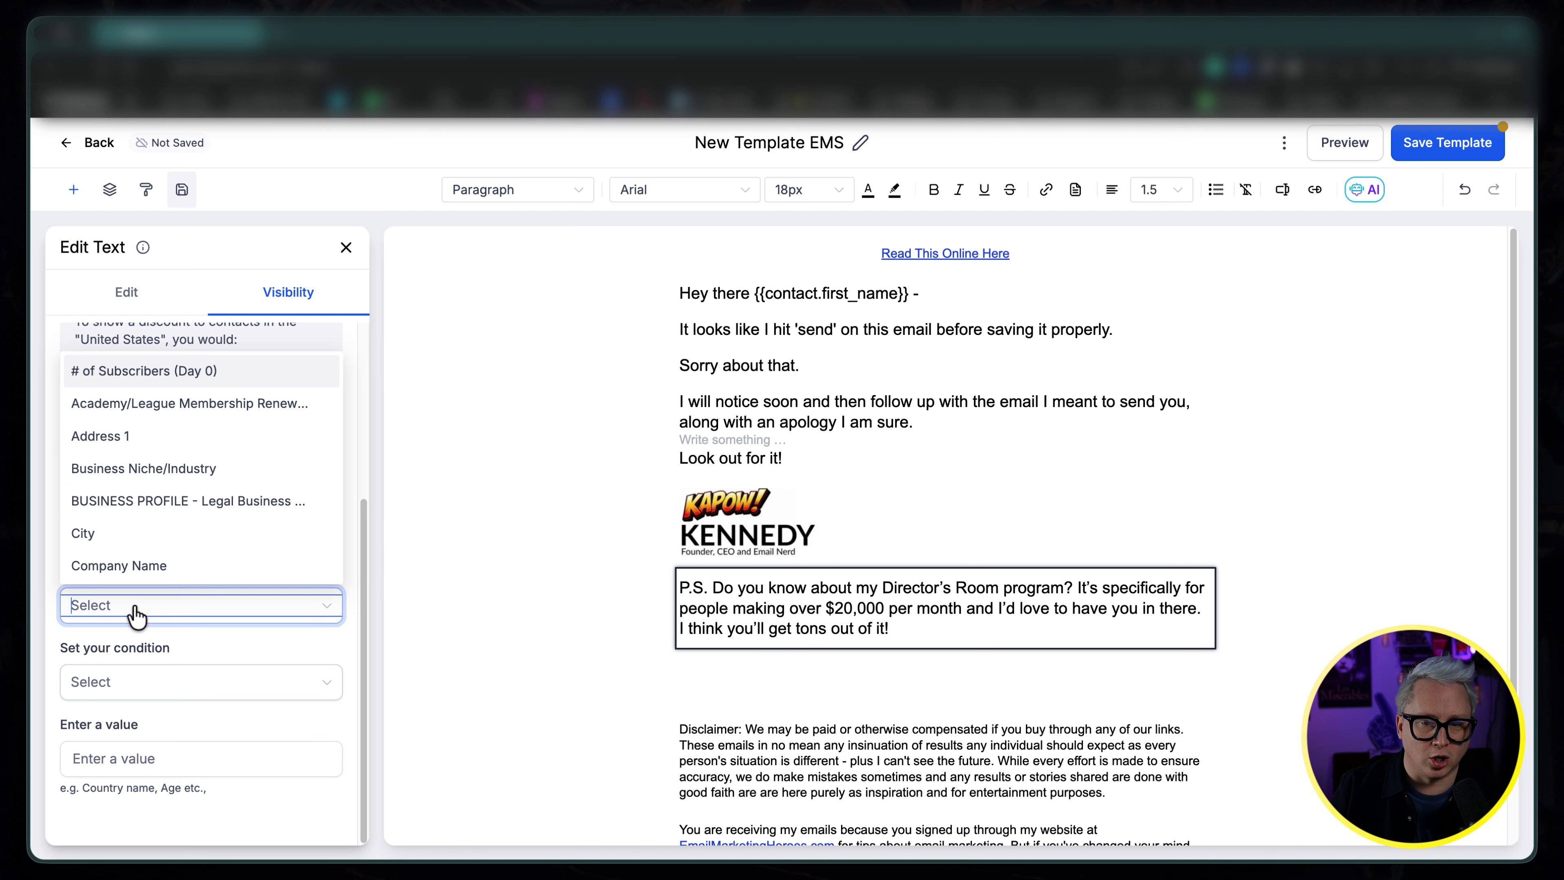
click(275, 659)
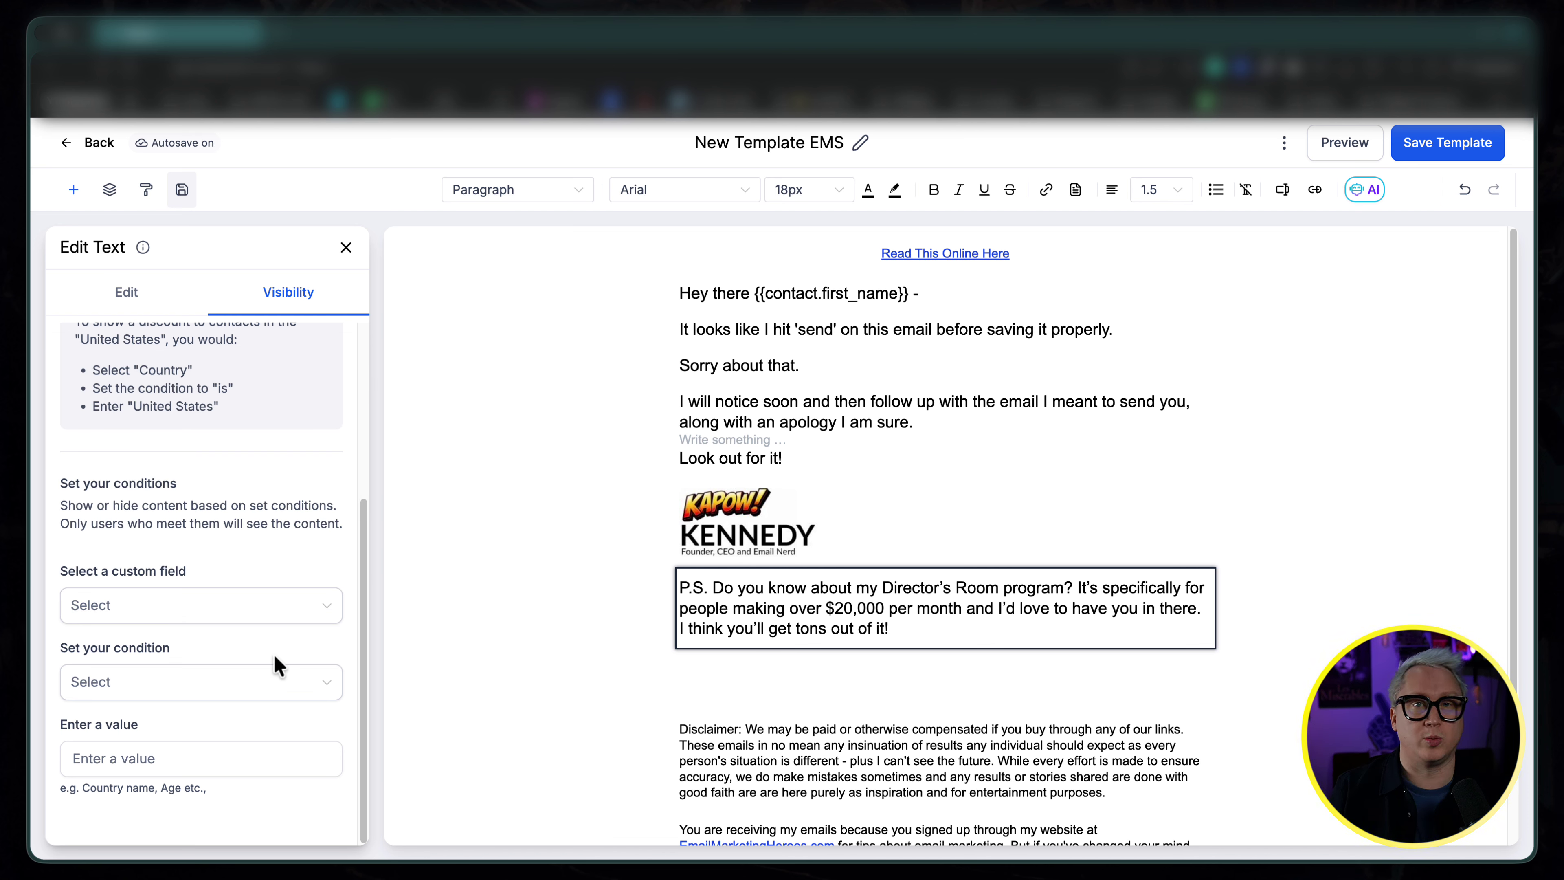
click(261, 618)
text(mon)
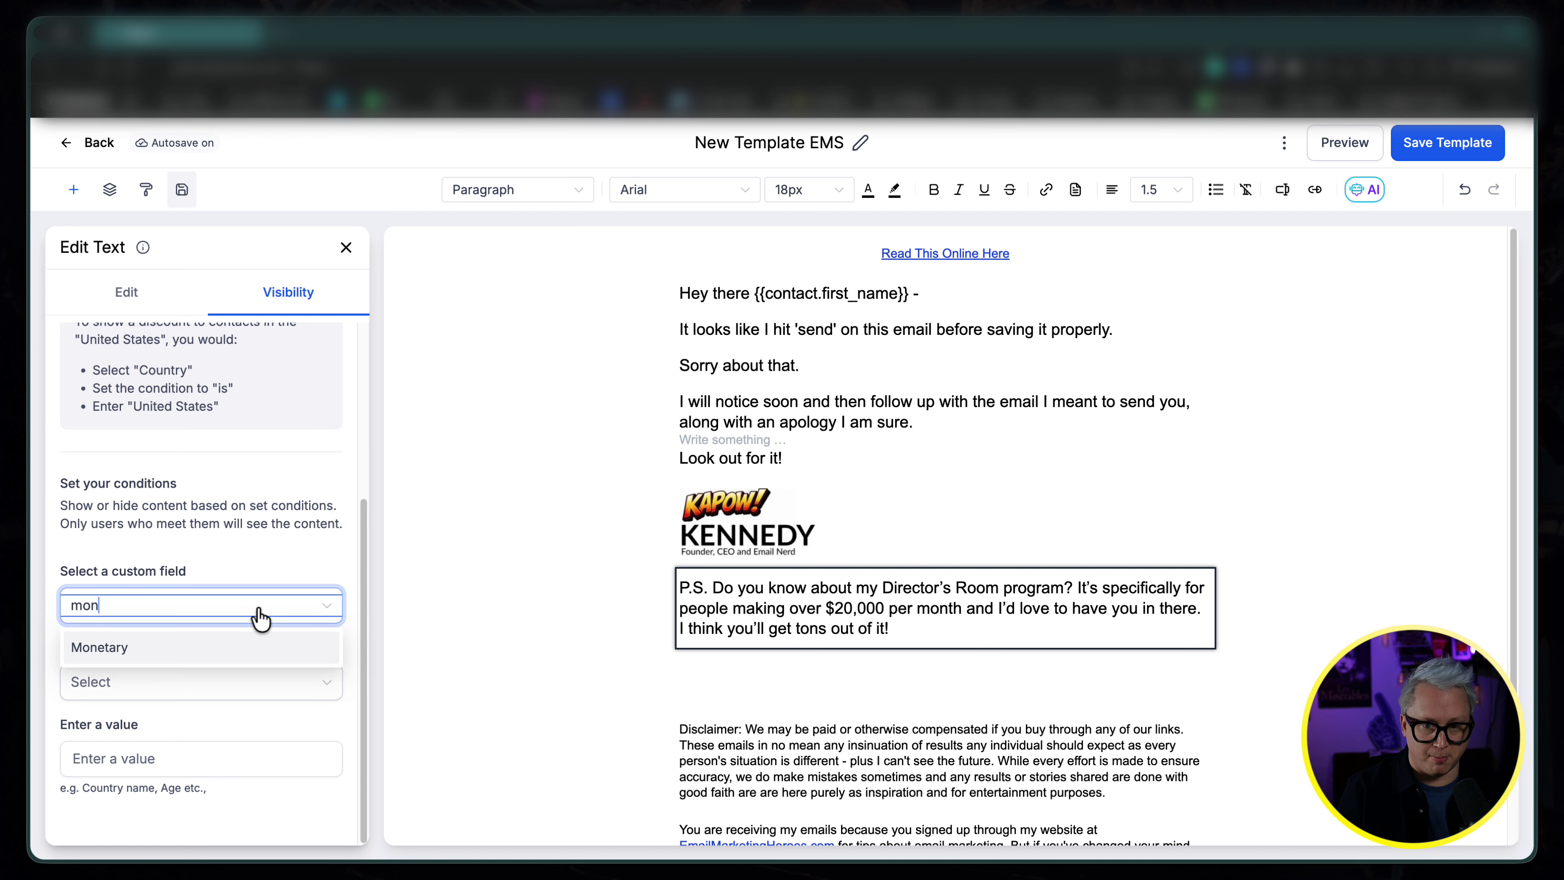
click(165, 652)
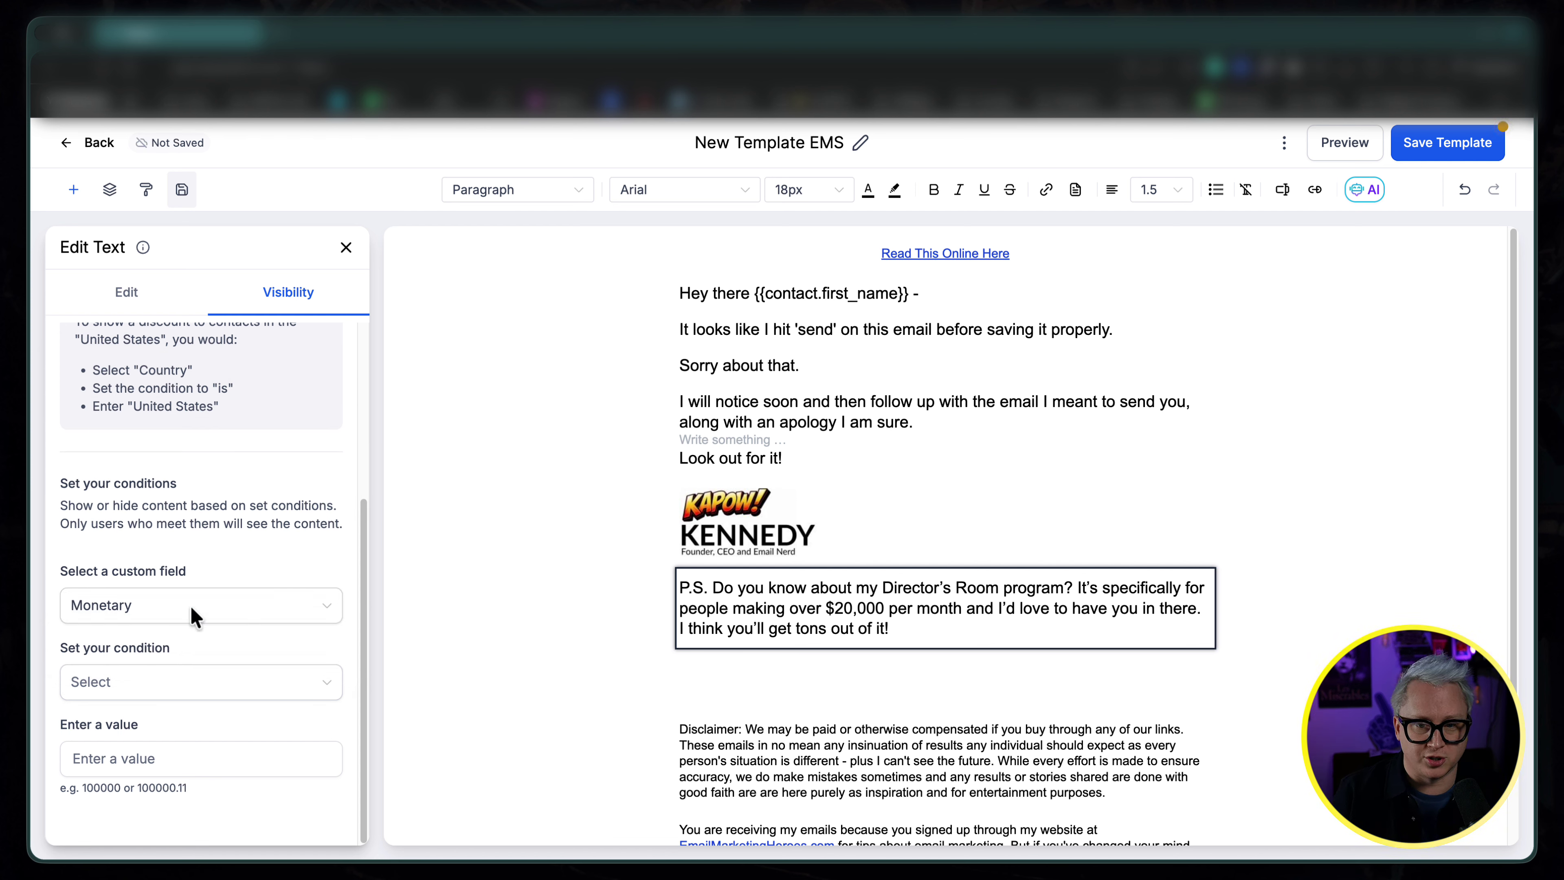
Step: Set the P.S. block's Monetary condition to Is with a value of 2000
click(167, 684)
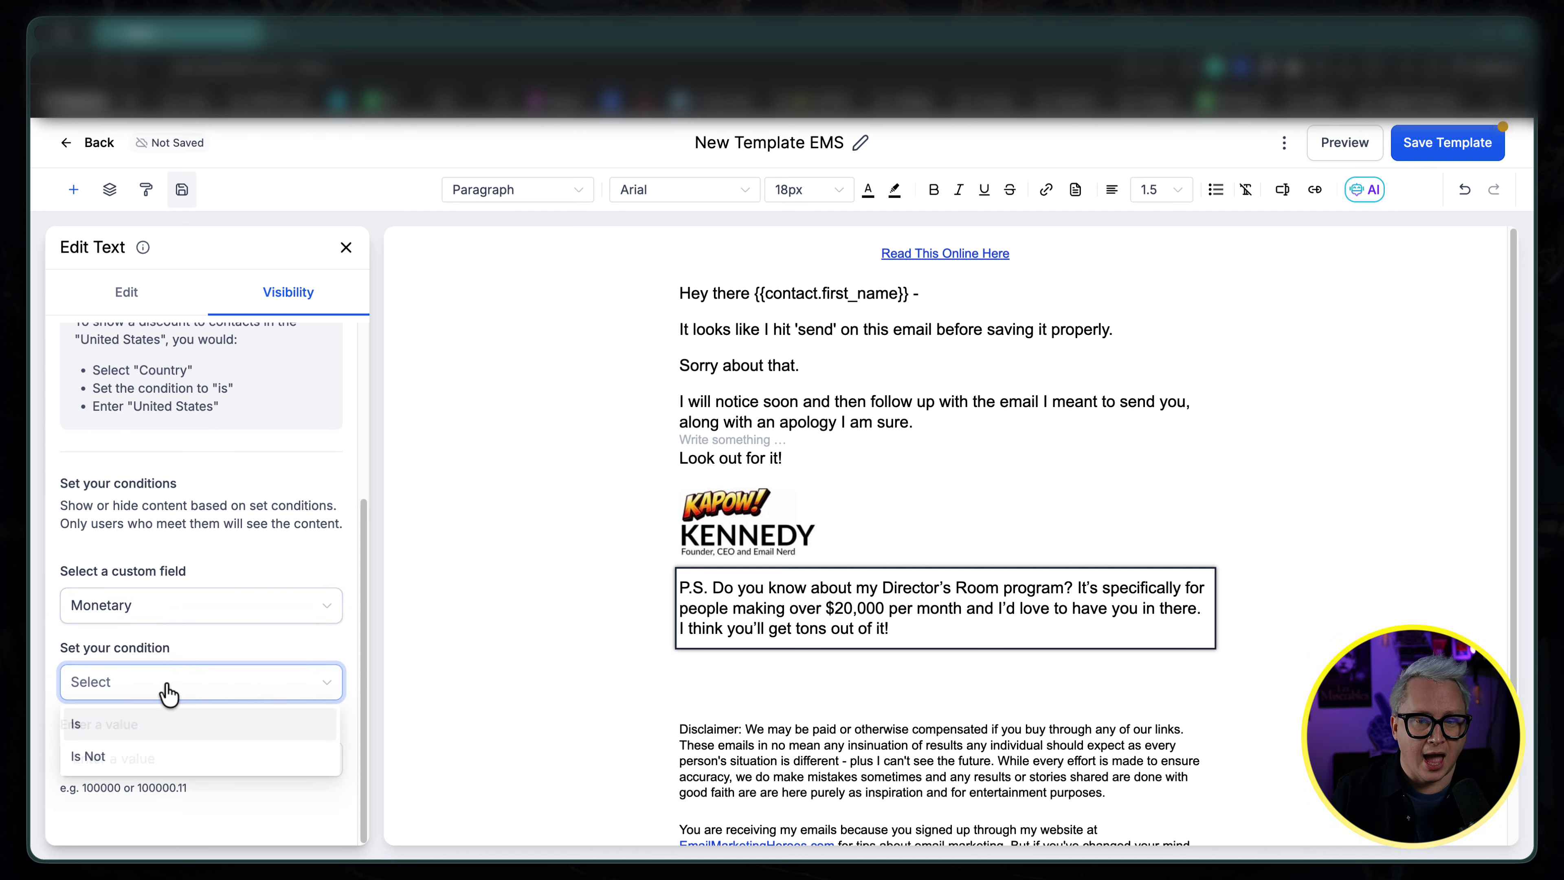
click(105, 727)
click(122, 761)
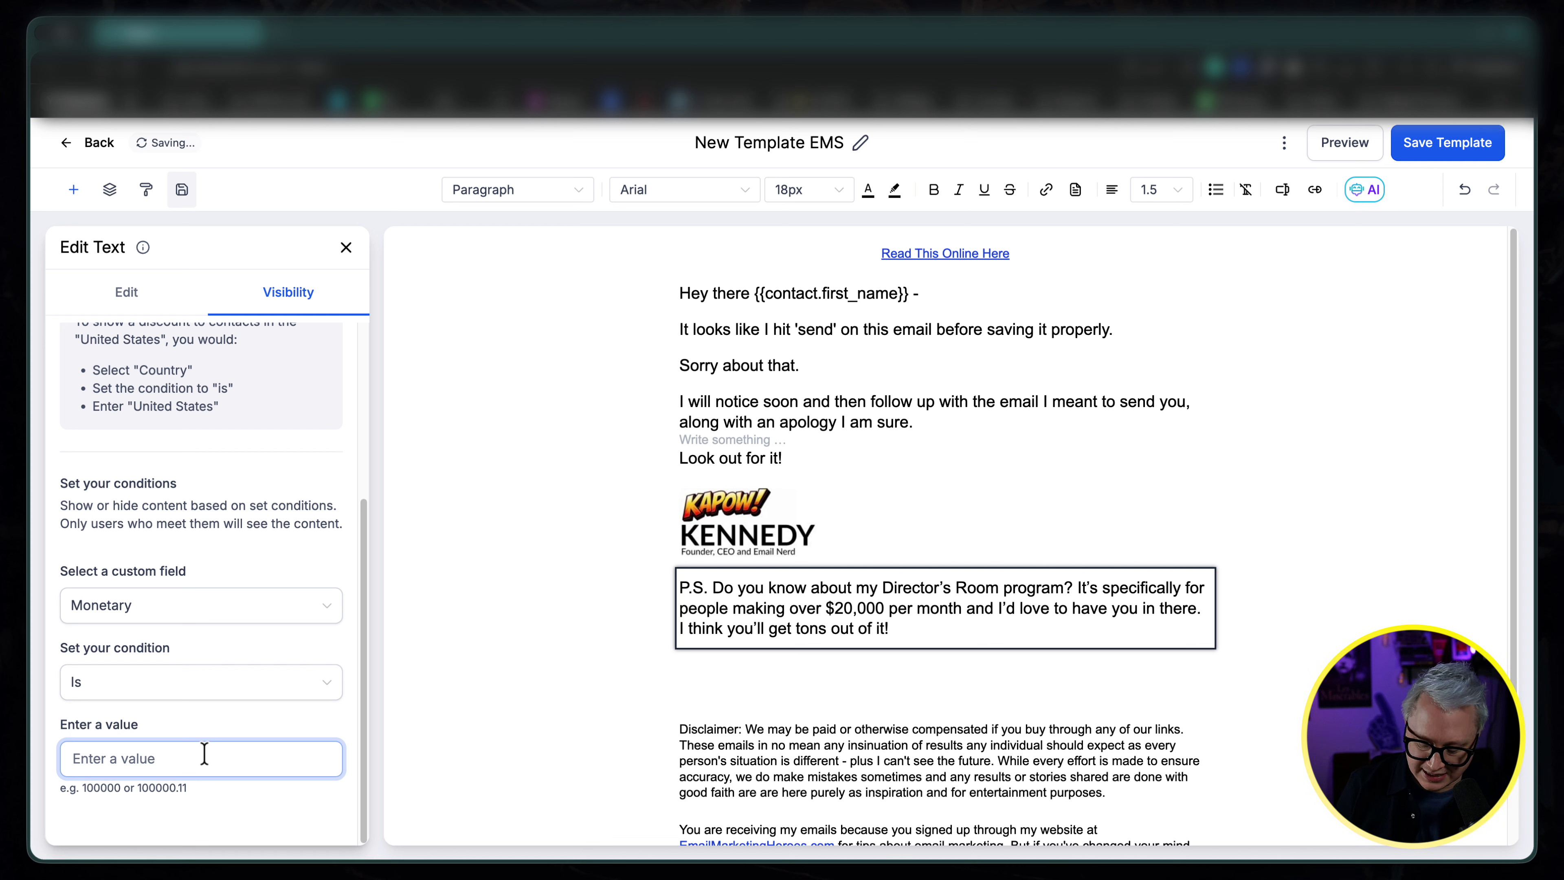
text(2000)
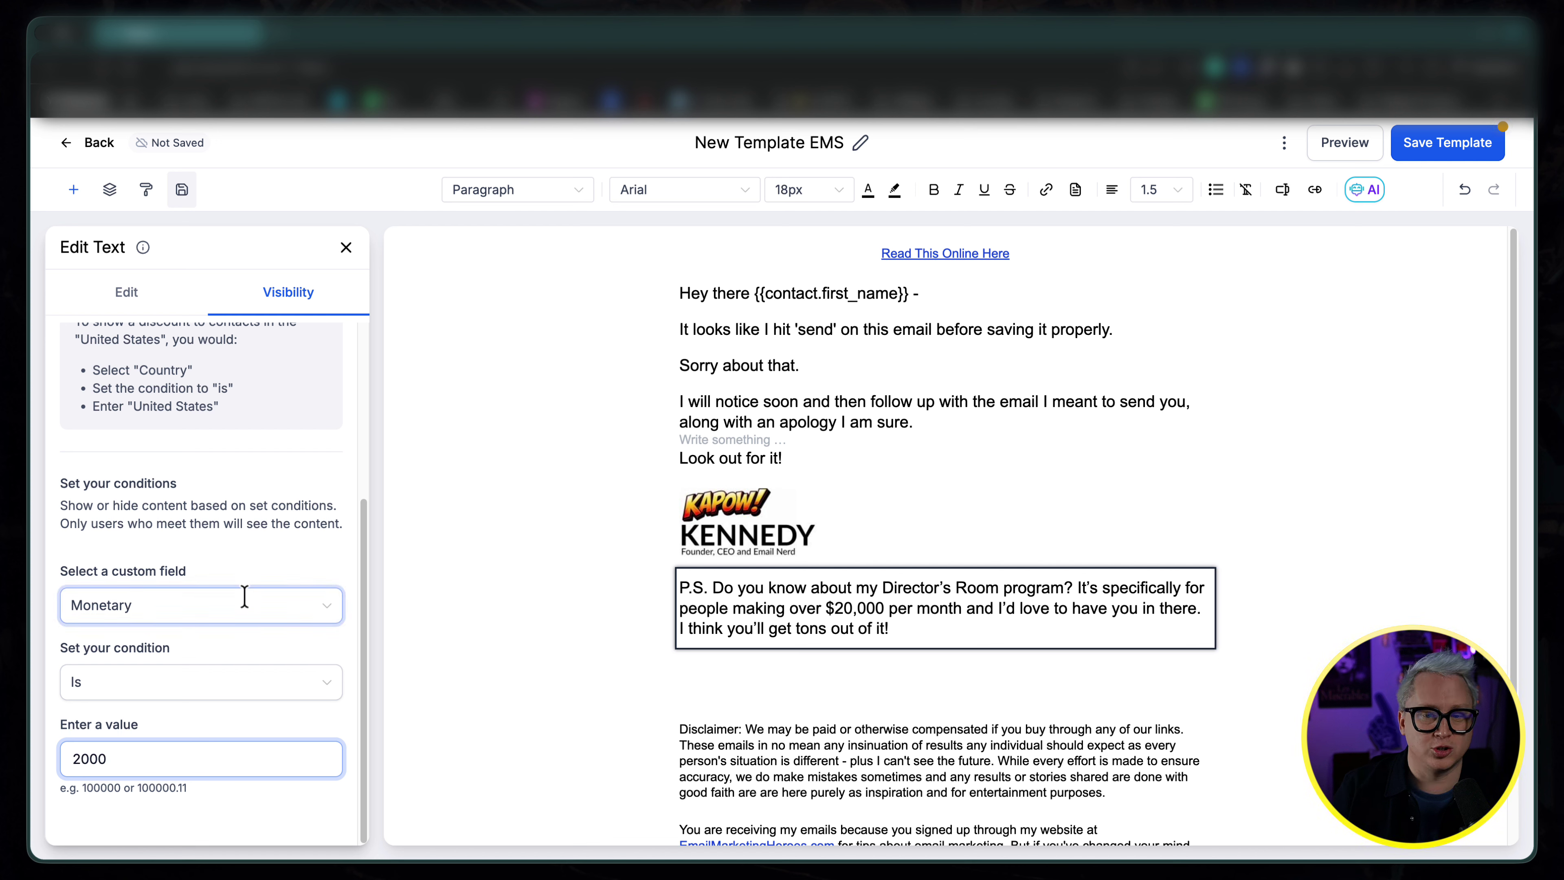
click(227, 728)
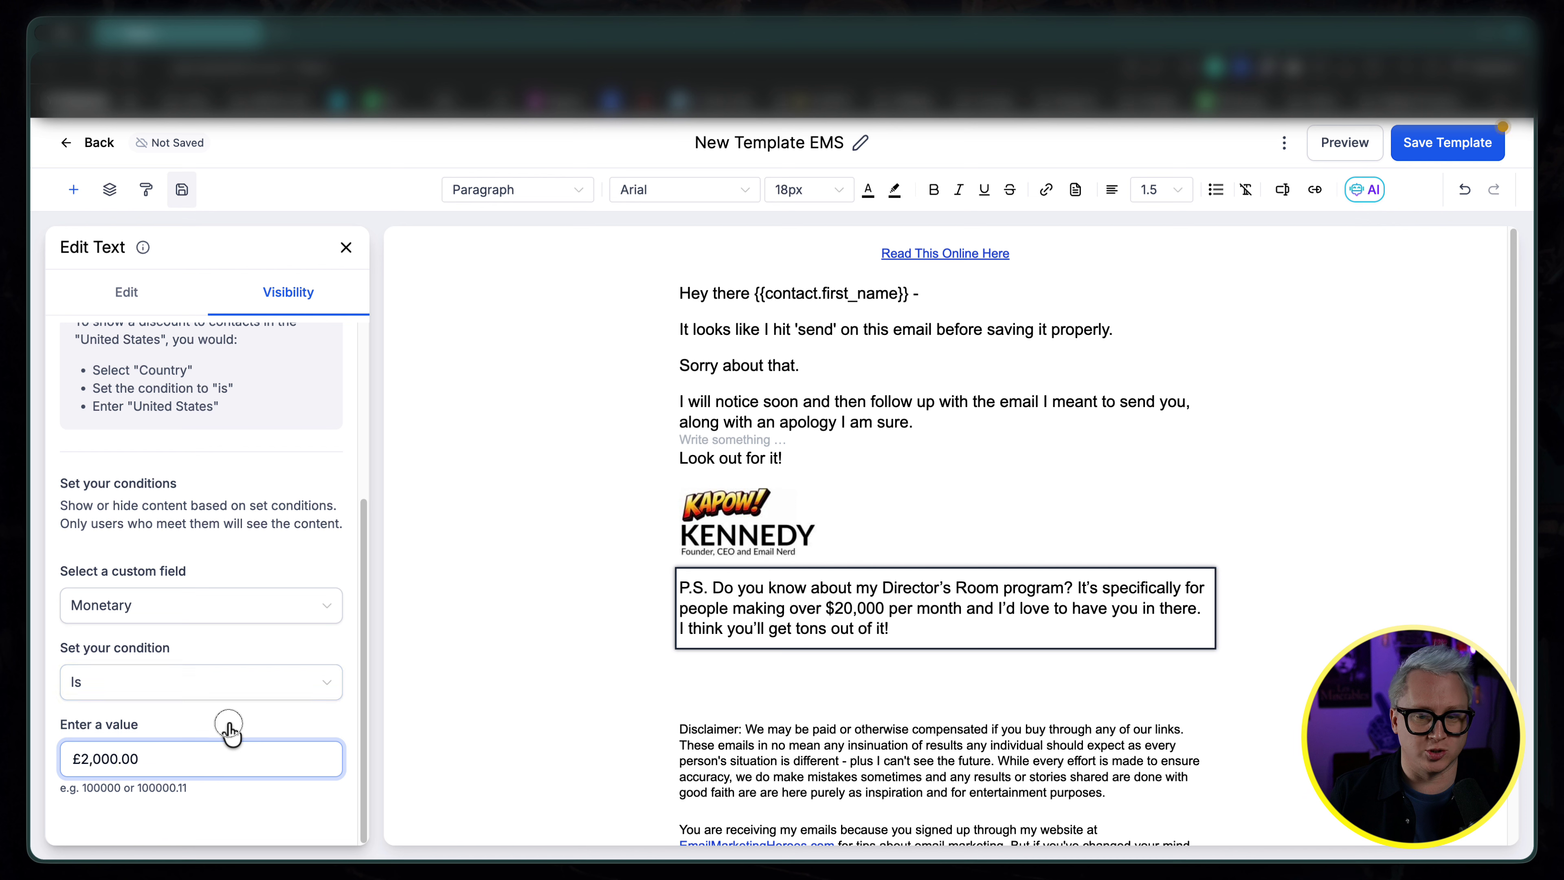
click(147, 764)
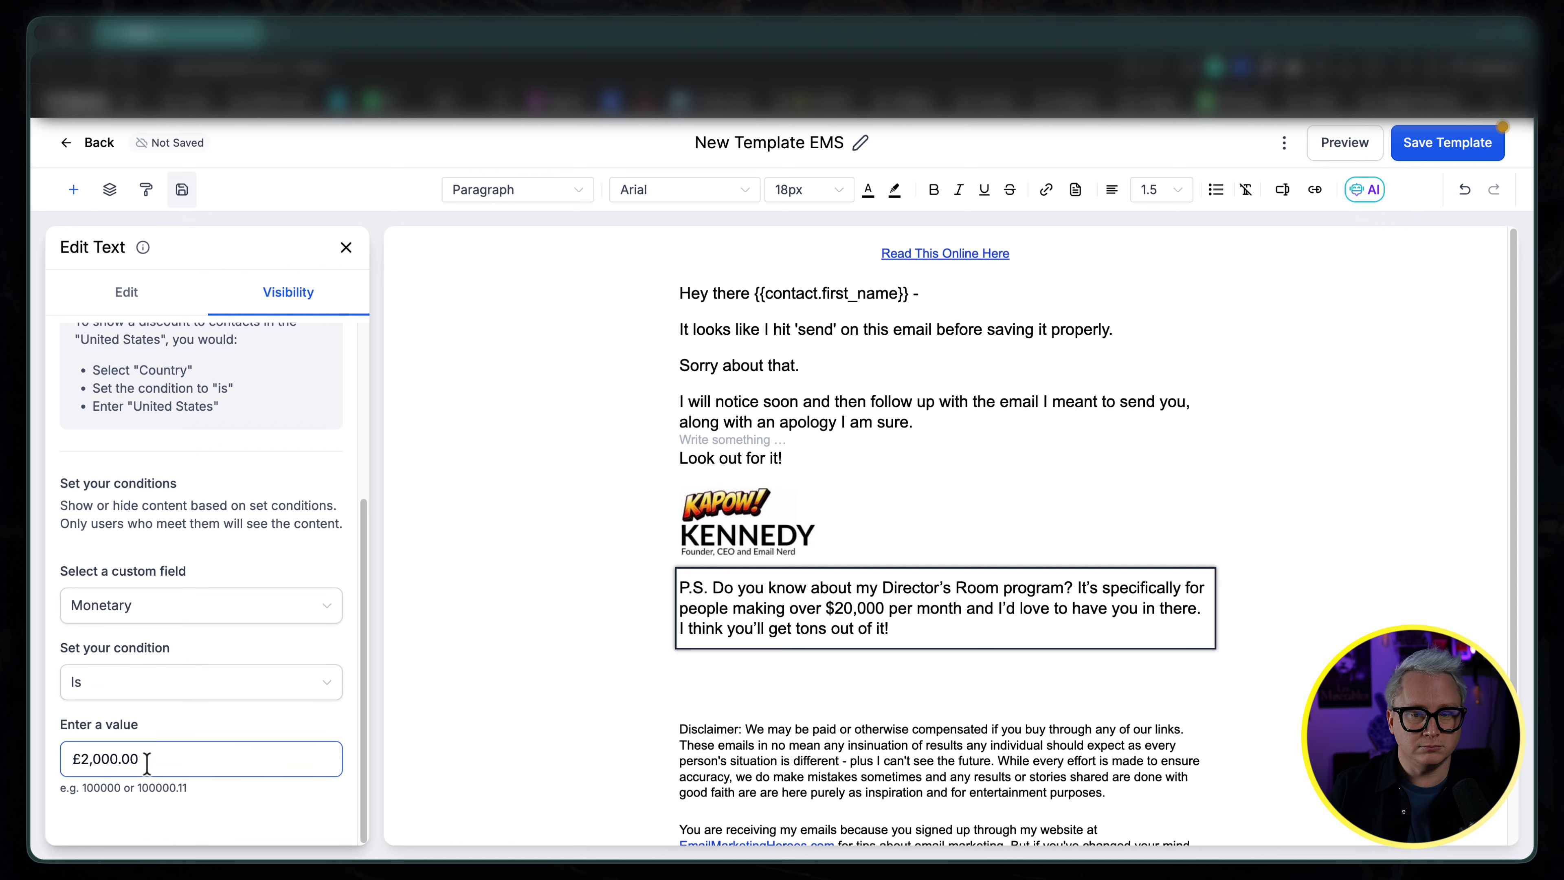
click(760, 595)
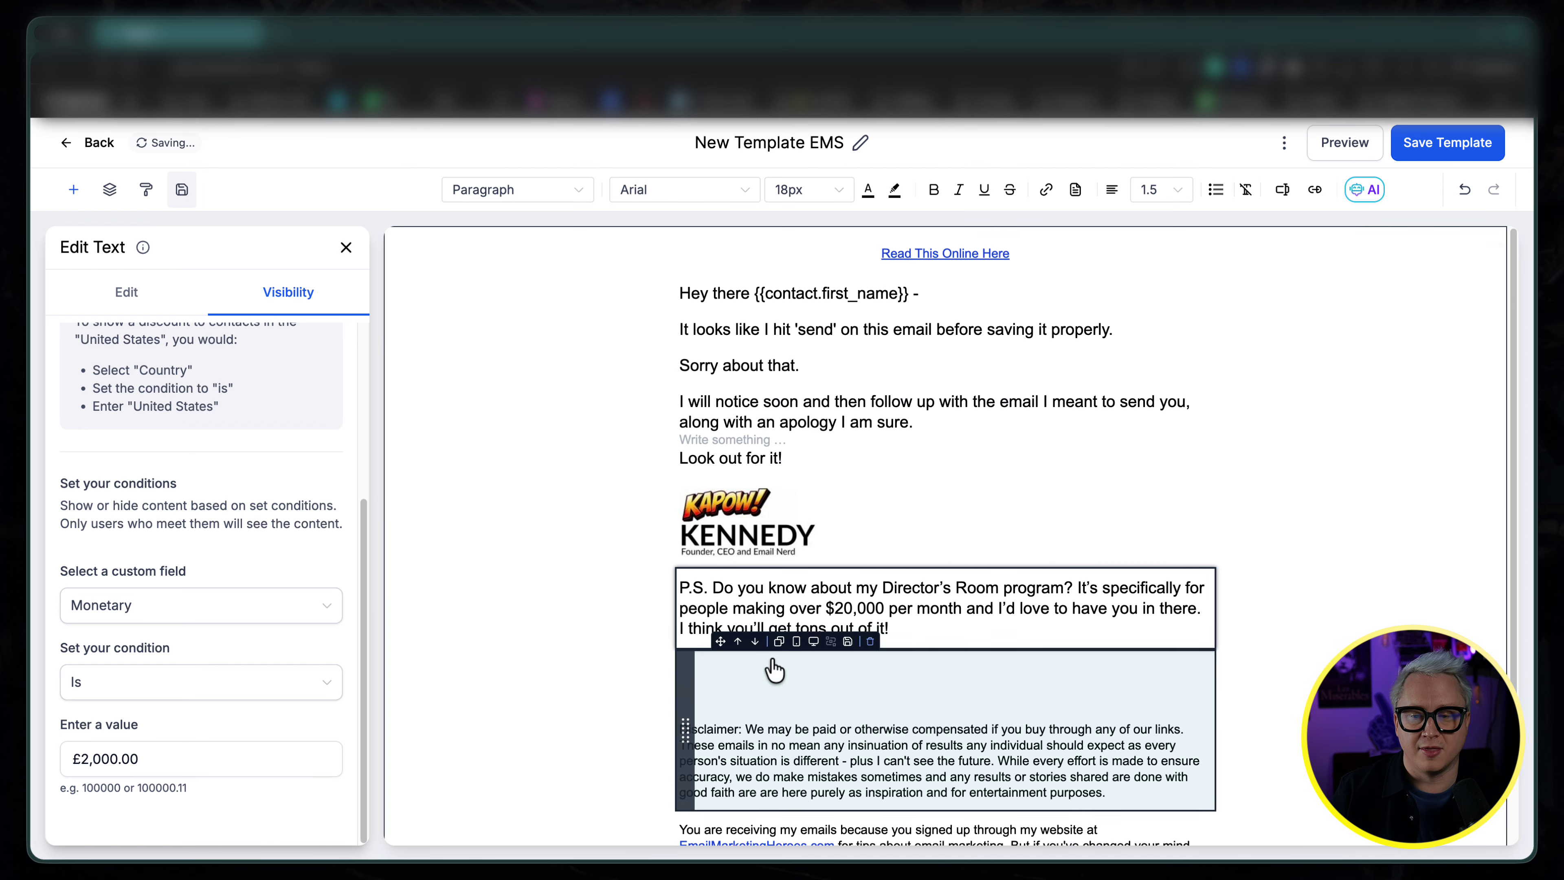
click(112, 756)
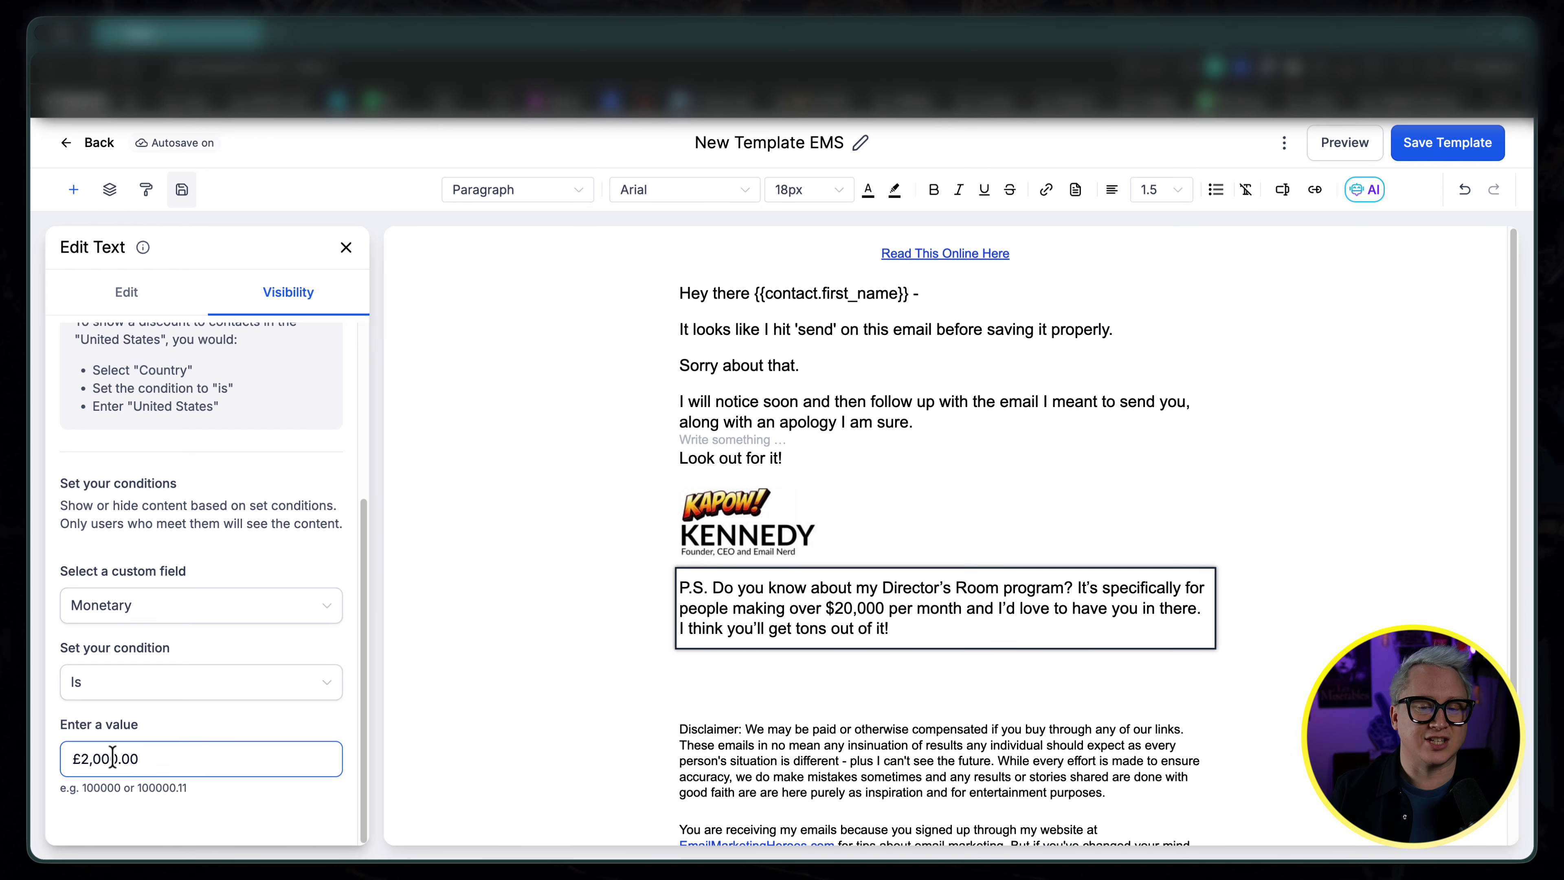
click(158, 688)
click(213, 653)
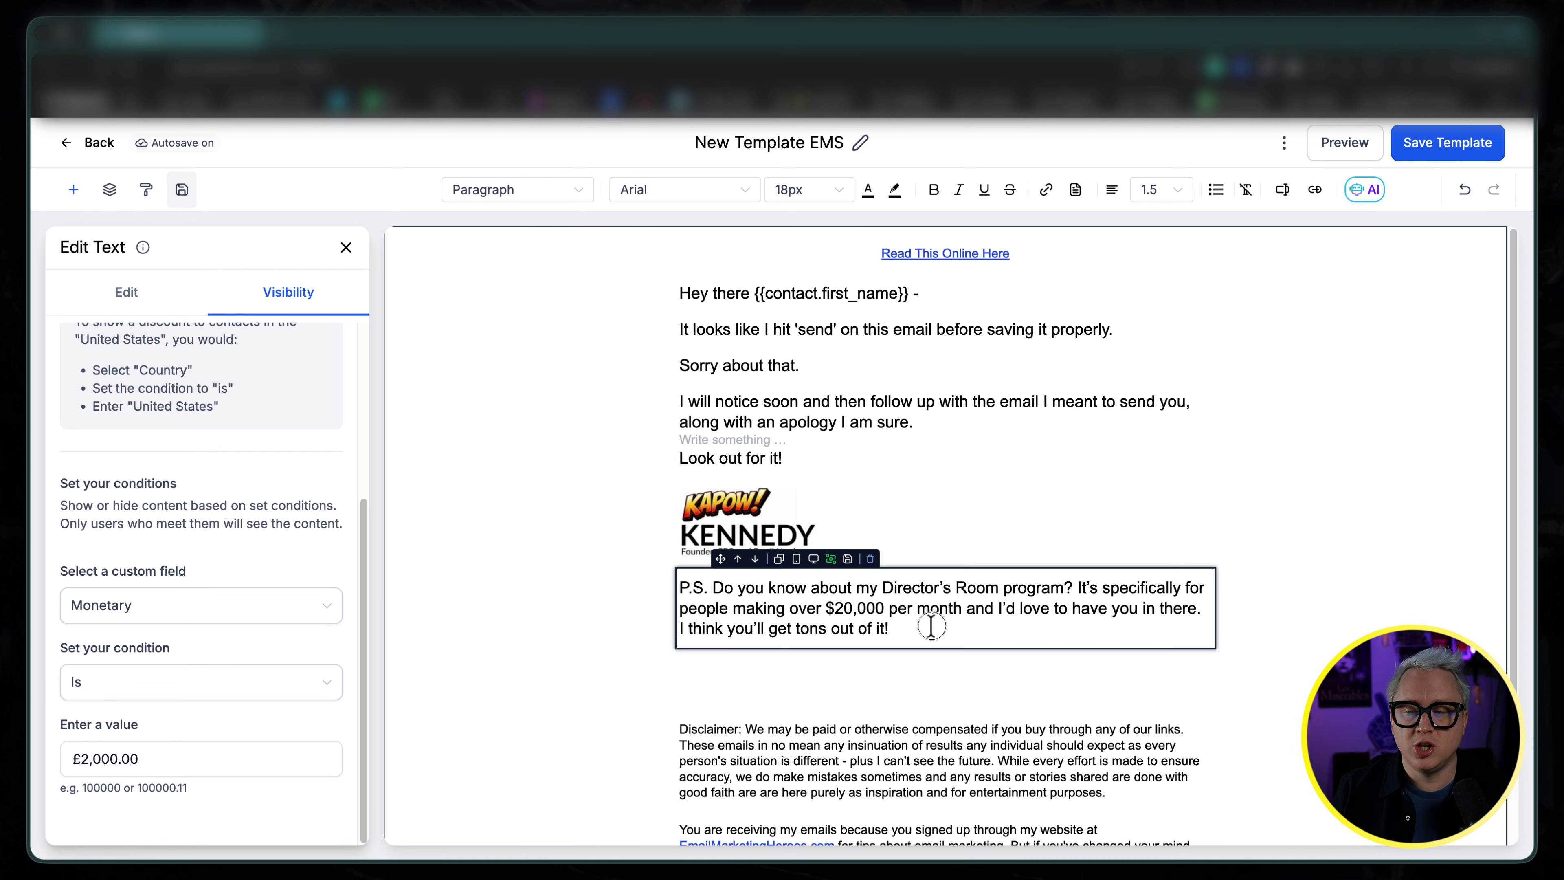
drag(931, 626, 680, 586)
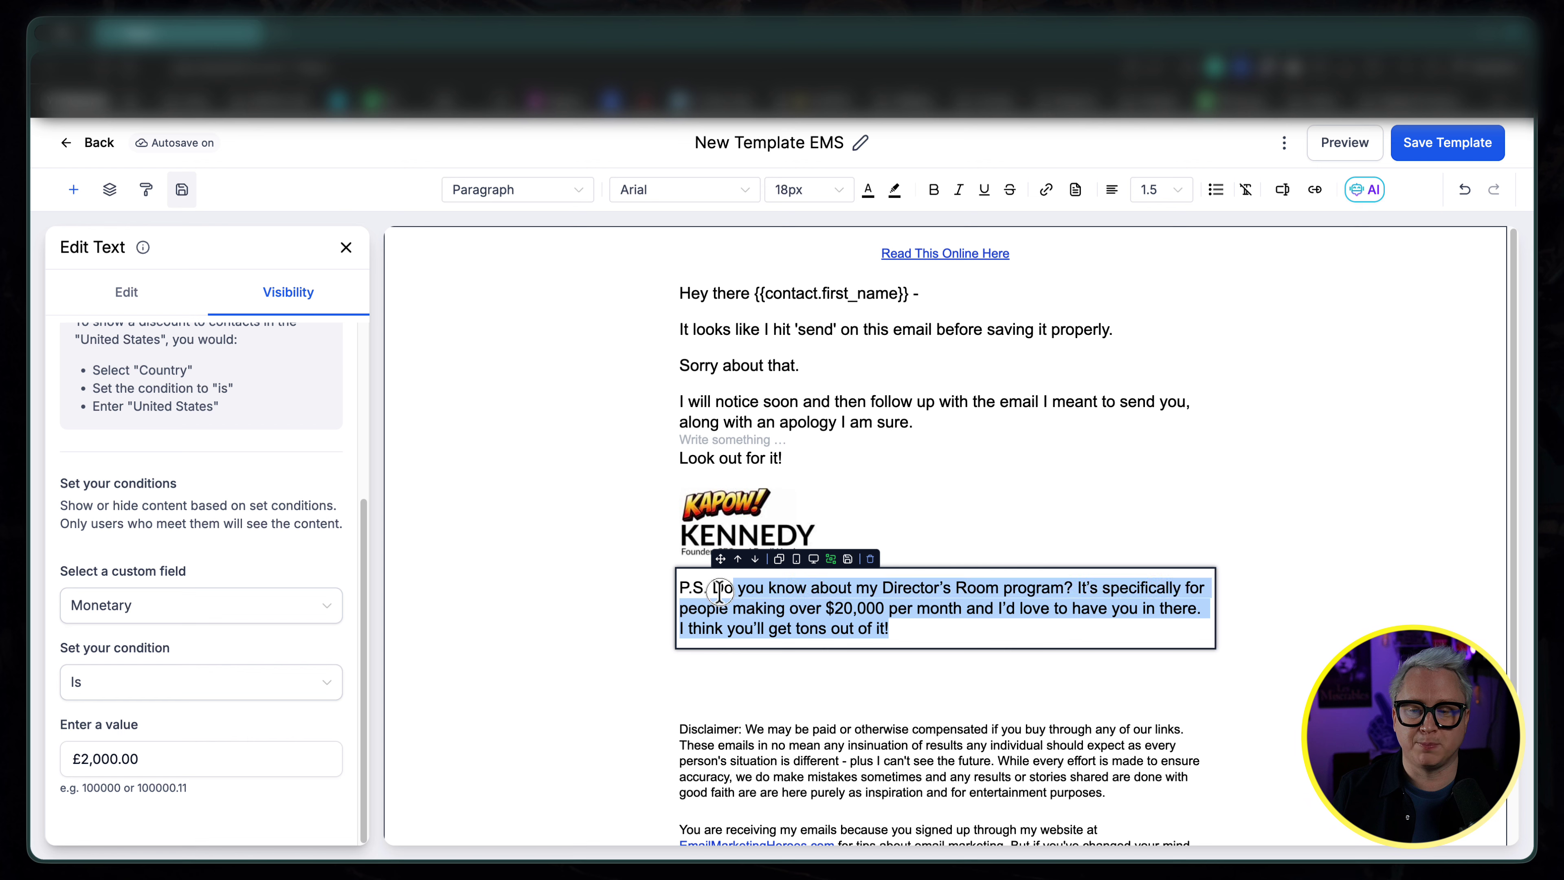